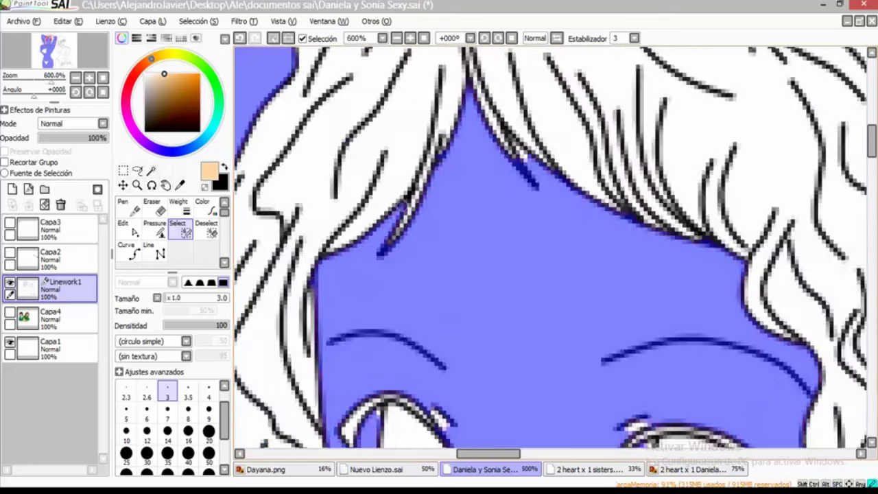
Refine the skin selection mask around the left figure's face, hair curls and raised arm
scroll(523, 162, "down", 3)
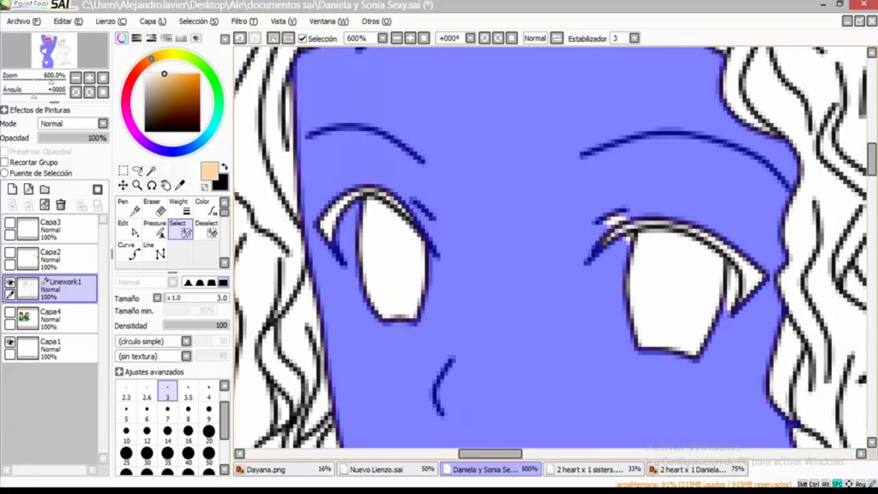
left_click_drag(607, 218, 401, 134)
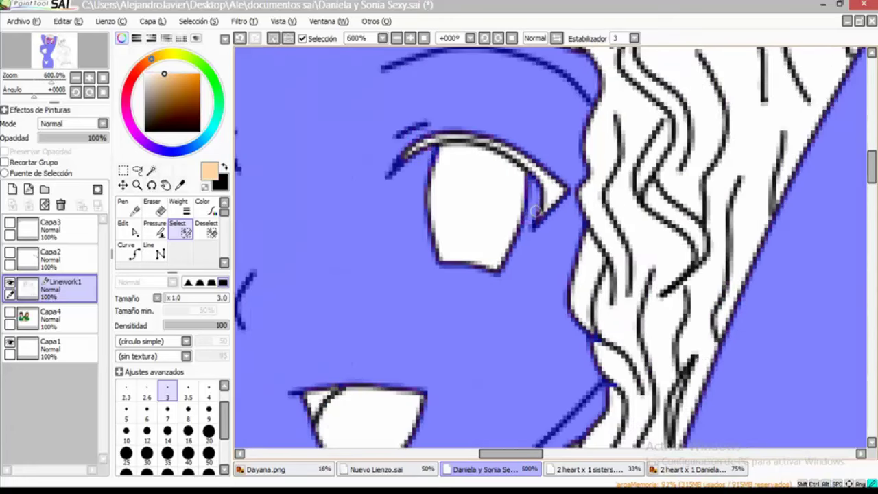
scroll(536, 211, "down", 2)
scroll(505, 225, "up", 4)
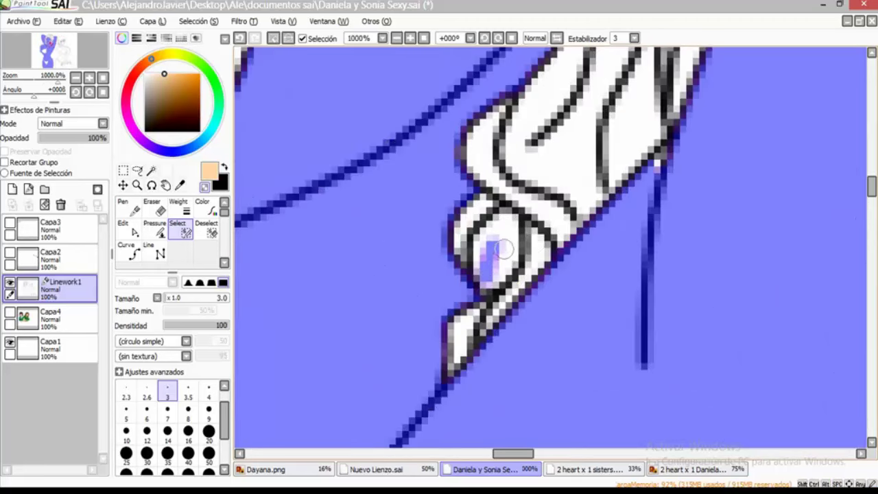
scroll(503, 261, "down", 4)
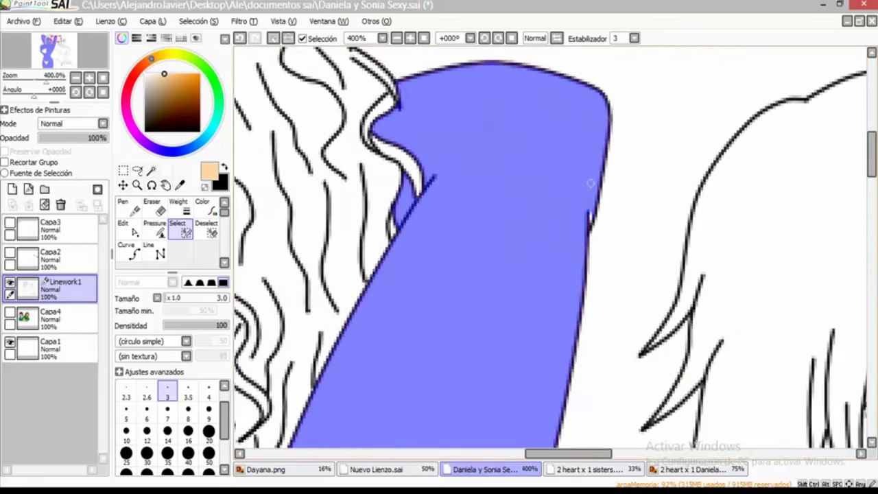
scroll(561, 175, "down", 5)
scroll(561, 174, "up", 1)
Add a new layer above Capa4 and fill the selected skin area with light peach
left_click(50, 311)
left_click(12, 190)
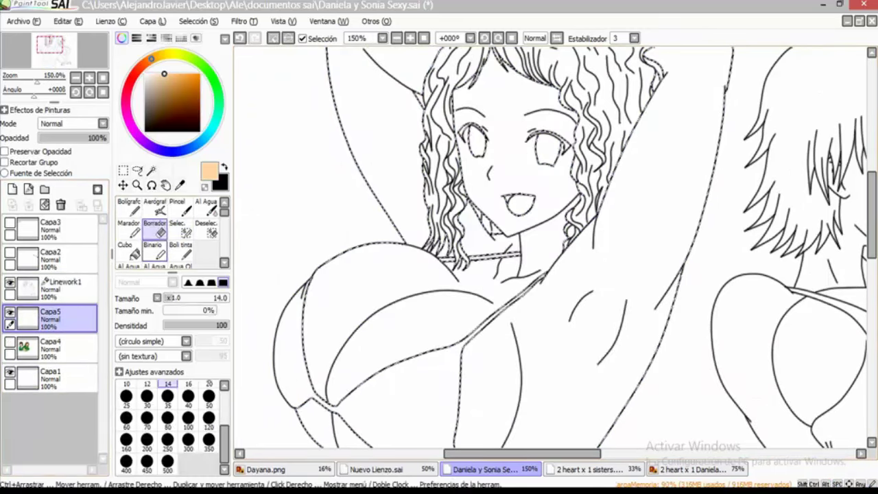
left_click(124, 250)
left_click(548, 308)
Shade the underarm and side of the torso in darker tan with the airbrush at size 120
scroll(549, 247, "down", 5)
scroll(549, 247, "down", 3)
scroll(549, 246, "up", 4)
left_click(164, 82)
left_click(155, 205)
mouse_move(553, 455)
left_mouse_down()
mouse_move(500, 201)
mouse_move(506, 172)
mouse_move(521, 206)
left_mouse_up()
scroll(505, 167, "down", 3)
scroll(521, 206, "down", 3)
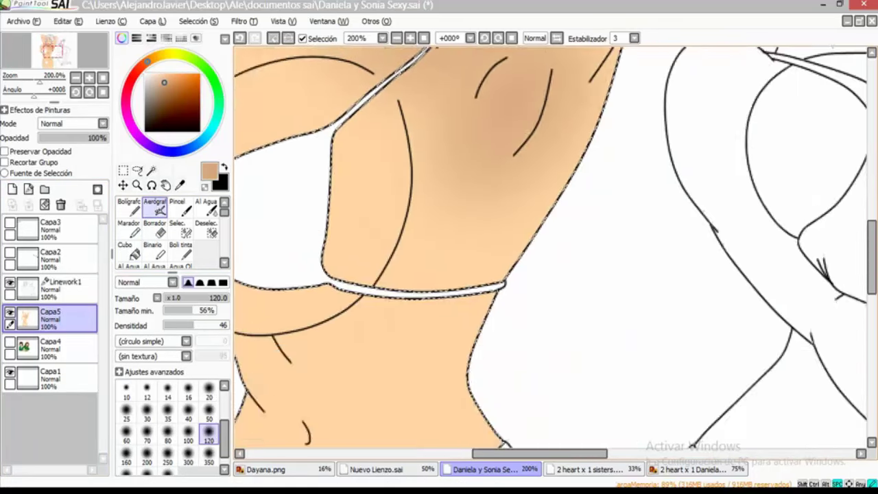
Airbrush broad tan shadows along the left figure's waist, abdomen and outer thigh
scroll(464, 217, "down", 3)
scroll(353, 196, "up", 3)
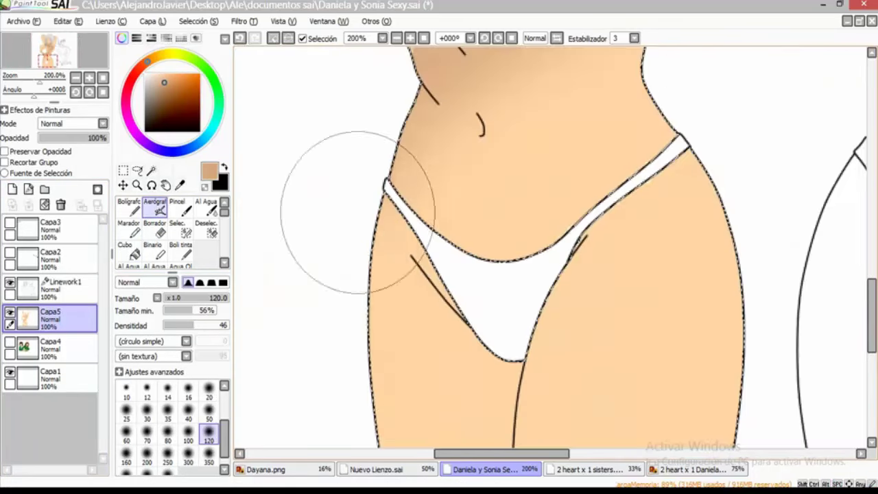
scroll(376, 168, "down", 2)
left_click_drag(353, 378, 334, 183)
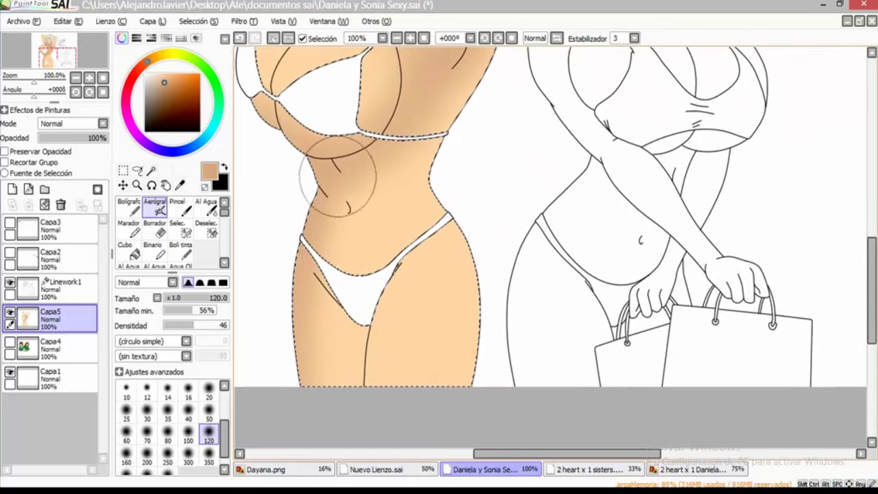
scroll(268, 211, "up", 3)
scroll(267, 212, "up", 3)
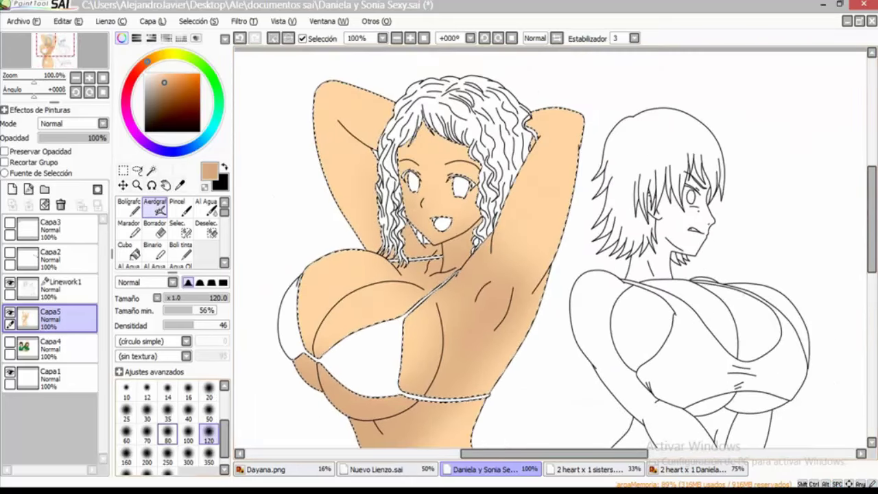
Reduce the airbrush to size 35 and shade the raised arm beside the hair and under its fold line
scroll(295, 271, "up", 4)
key("bracketleft")
key("bracketleft")
key("bracketleft")
key("bracketleft")
key("bracketleft")
scroll(306, 139, "up", 3)
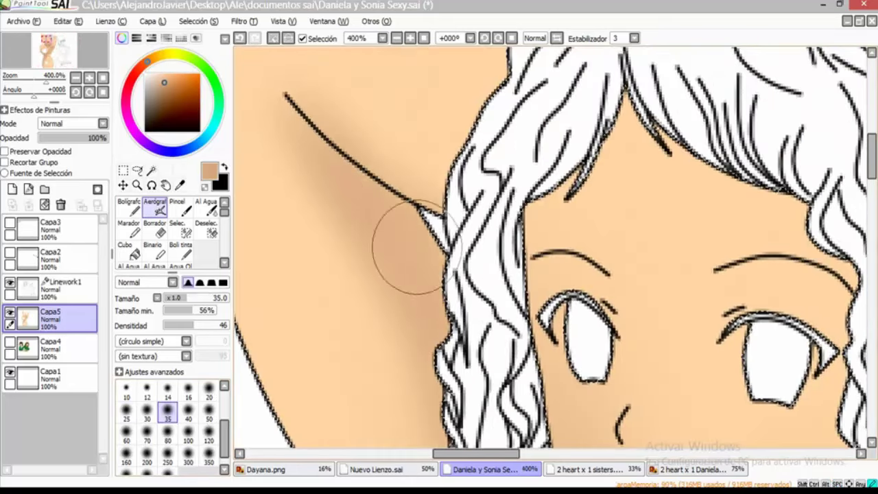
Airbrush soft tan shadows on the forehead, neck and upper chest
scroll(412, 259, "down", 5)
scroll(585, 234, "down", 2)
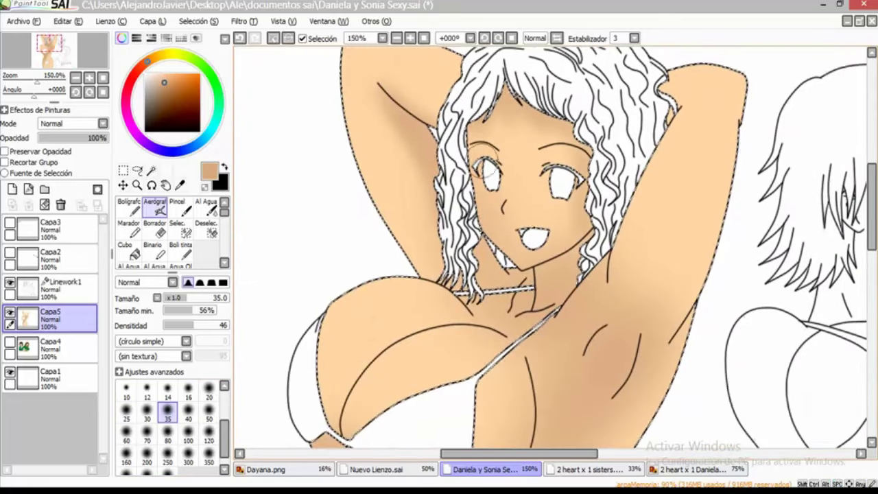
scroll(458, 195, "down", 3)
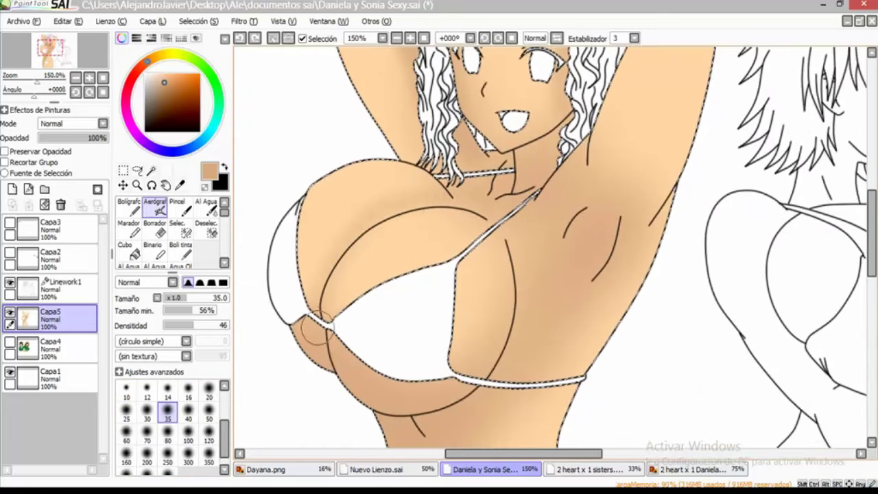
scroll(437, 183, "up", 3)
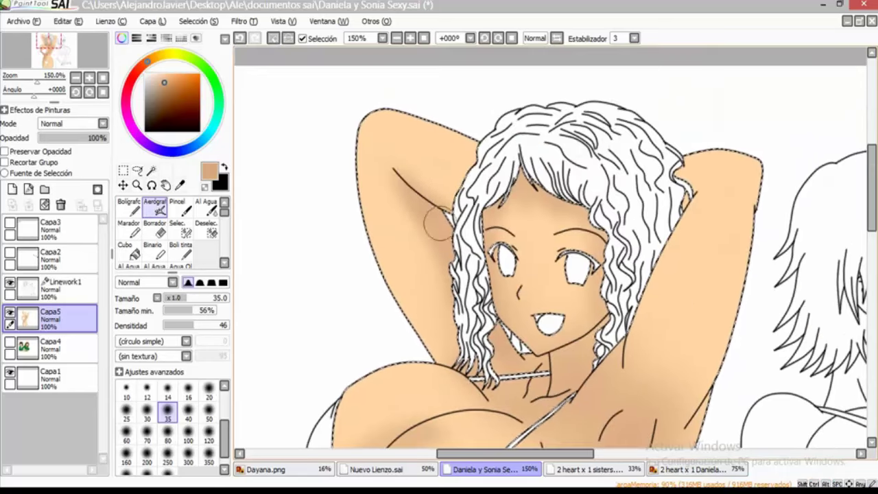
Shade the other raised arm and its side, and widen the abdomen shadow with the airbrush at size 80
scroll(480, 254, "right", 2)
scroll(487, 267, "down", 1)
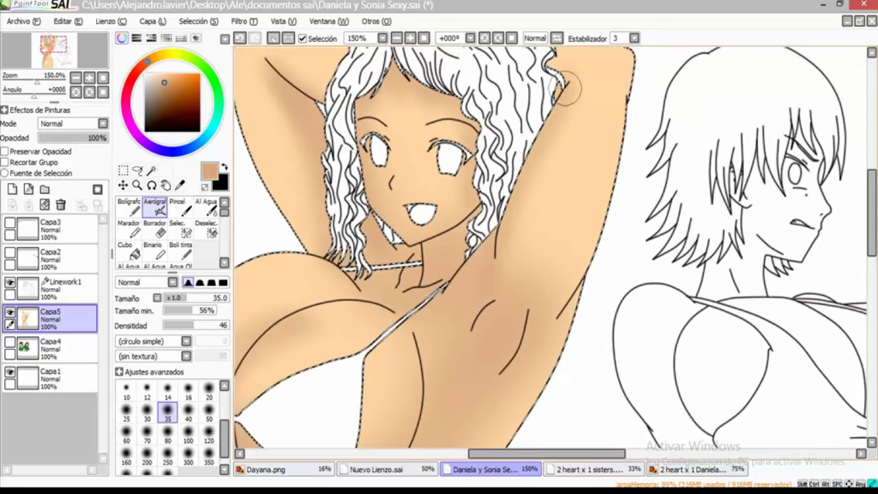
scroll(567, 89, "up", 1)
scroll(521, 171, "down", 3)
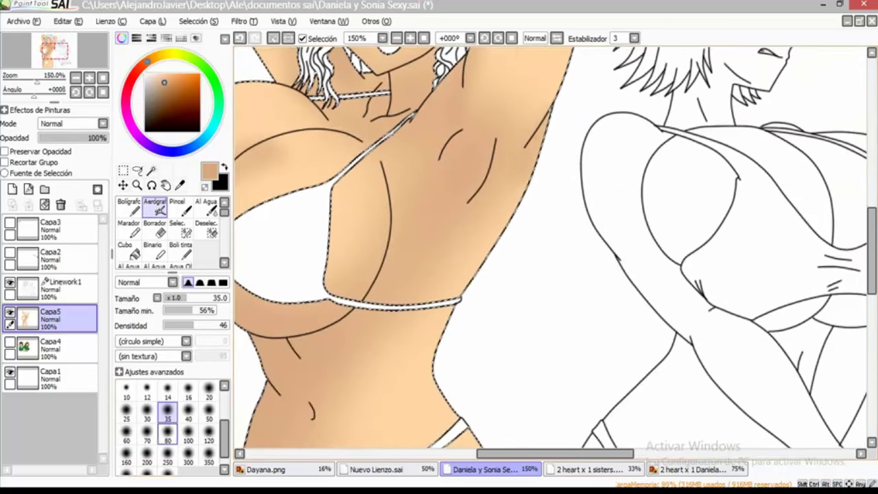
scroll(486, 137, "down", 7)
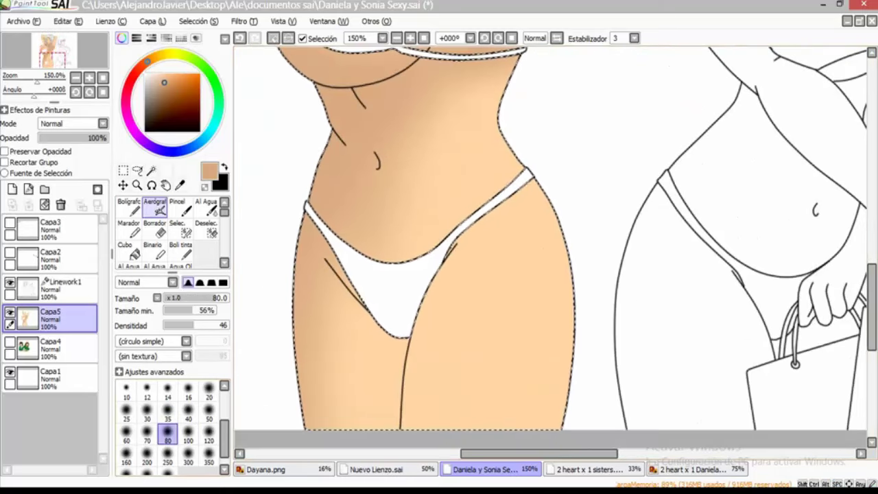
Set the airbrush to size 35 and shade the inner thigh along the line between the legs
key("minus")
key("bracketleft")
key("bracketleft")
key("bracketleft")
key("bracketleft")
key("bracketleft")
key("plus")
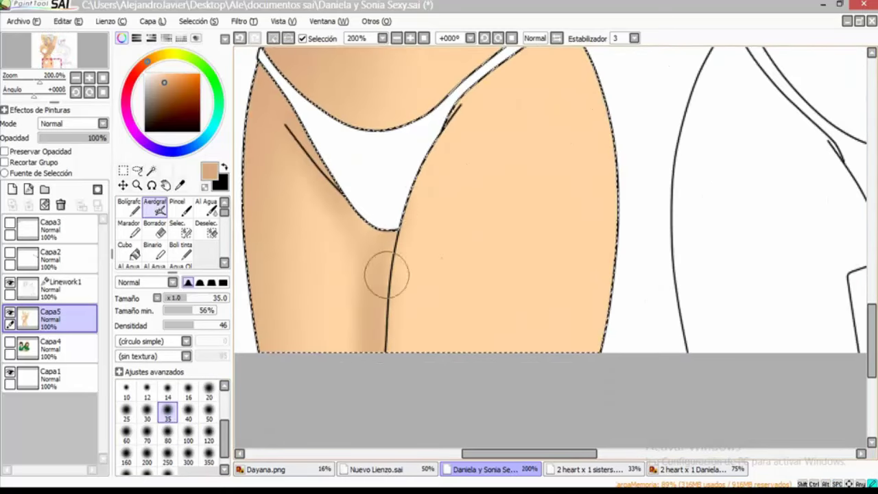
Airbrush a tan shadow on the front thigh along the lower edge of the bikini bottom
scroll(374, 245, "up", 3)
key("minus")
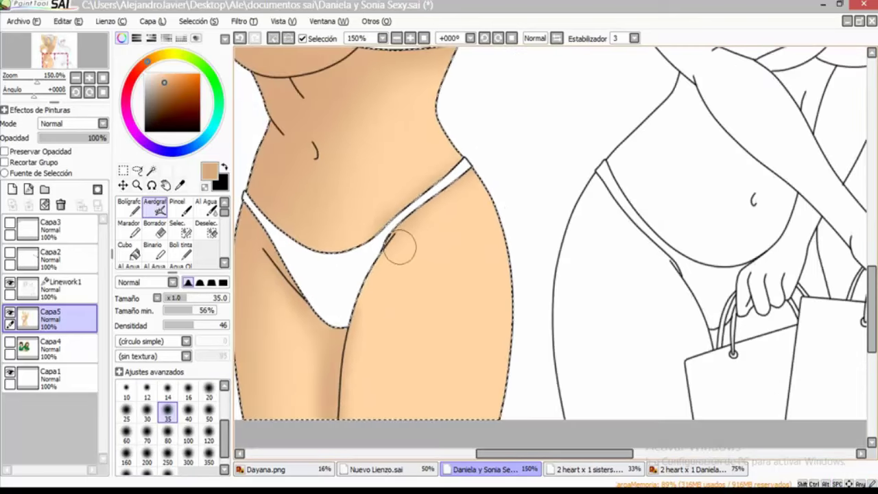
scroll(402, 245, "up", 3)
scroll(425, 274, "down", 3)
key("plus")
scroll(451, 309, "up", 2)
Build up the tan shading on the chest, underarm and torso
scroll(441, 290, "up", 10)
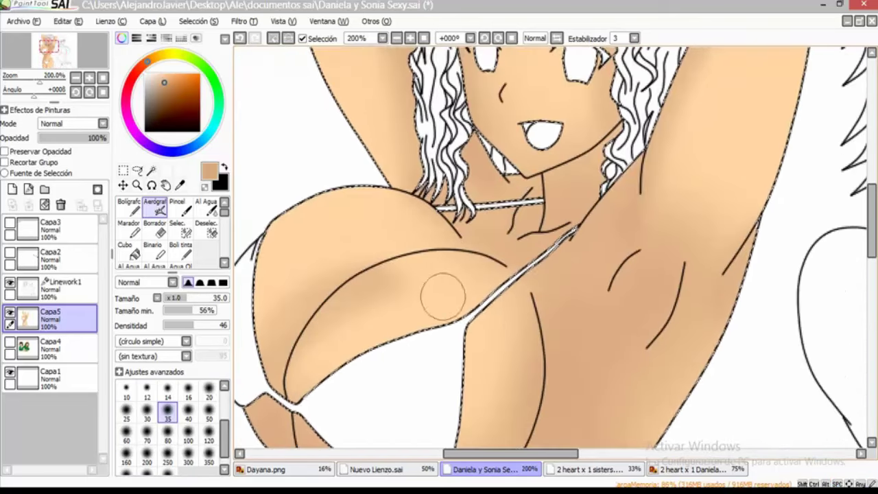
scroll(421, 245, "right", 3)
scroll(421, 245, "down", 3)
scroll(474, 372, "down", 6)
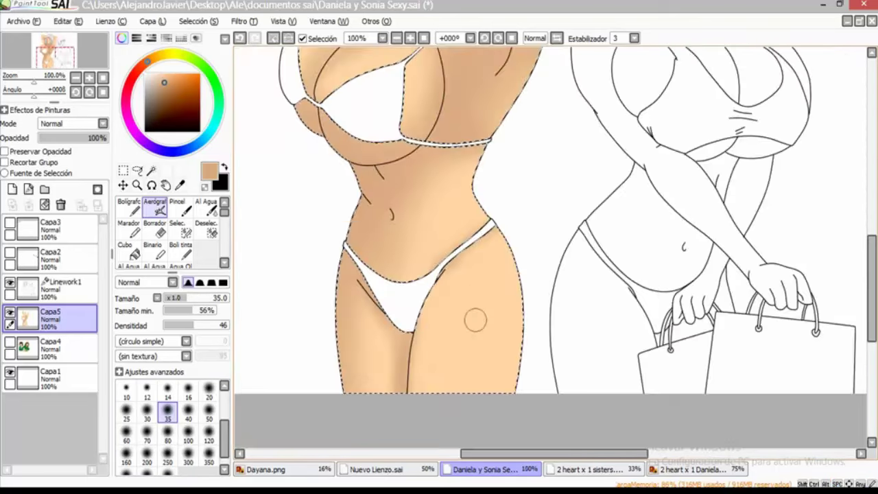
Pick the light peach base colour and blend the shading around the waist and hips
key("plus")
scroll(323, 206, "up", 1)
key("minus")
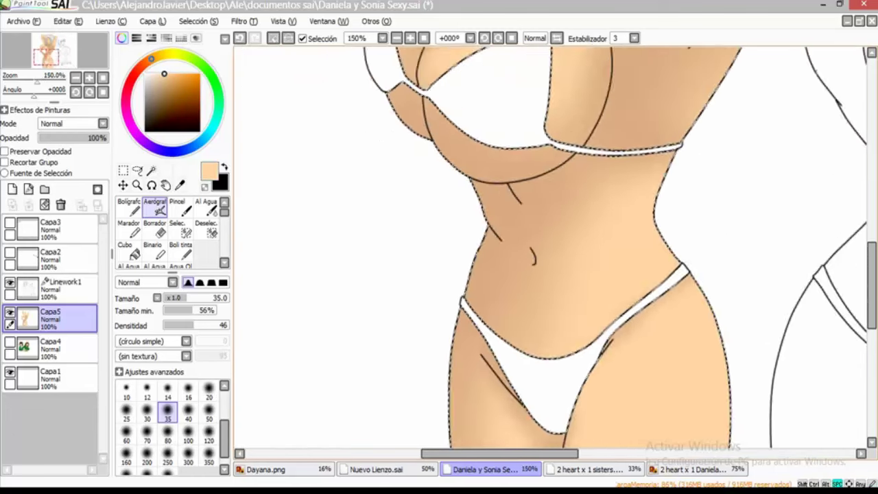
scroll(291, 314, "down", 2)
scroll(382, 251, "up", 5)
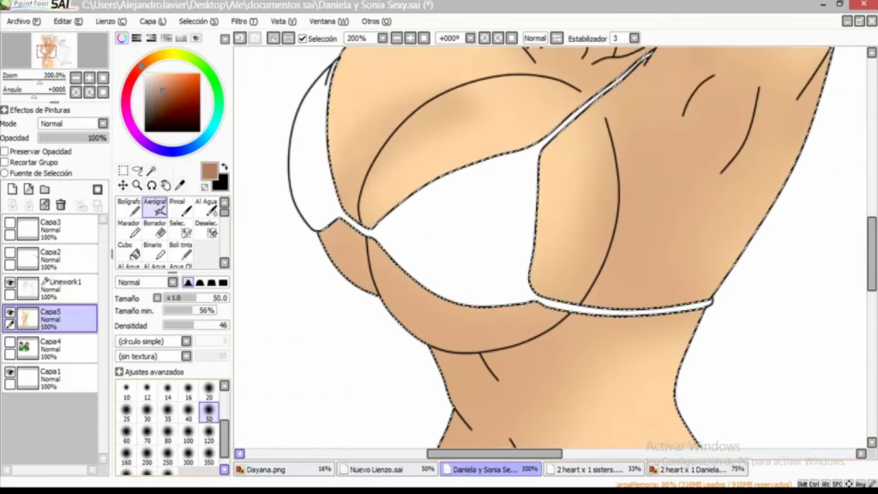
Deepen the shadows beneath the bikini top in reddish brown with the airbrush at size 35
key("plus")
key("plus")
key("plus")
scroll(362, 220, "down", 3)
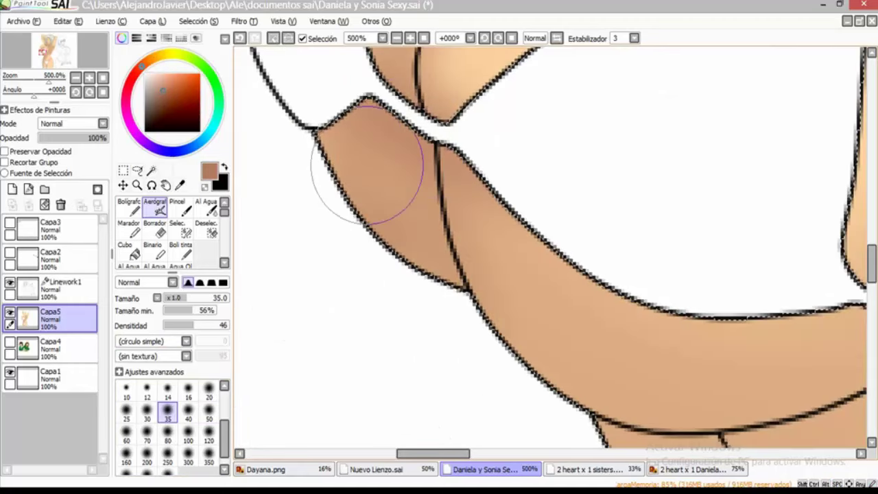
key("minus")
key("minus")
key("minus")
key("plus")
key("plus")
key("plus")
key("minus")
key("minus")
key("minus")
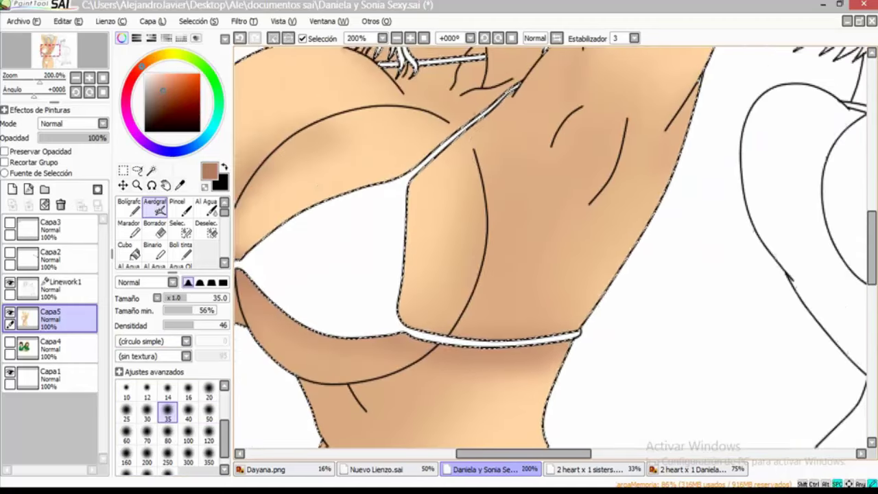
Airbrush reddish-brown shadows on the torso below the top and down the side of the waist
left_click_drag(297, 382, 513, 251)
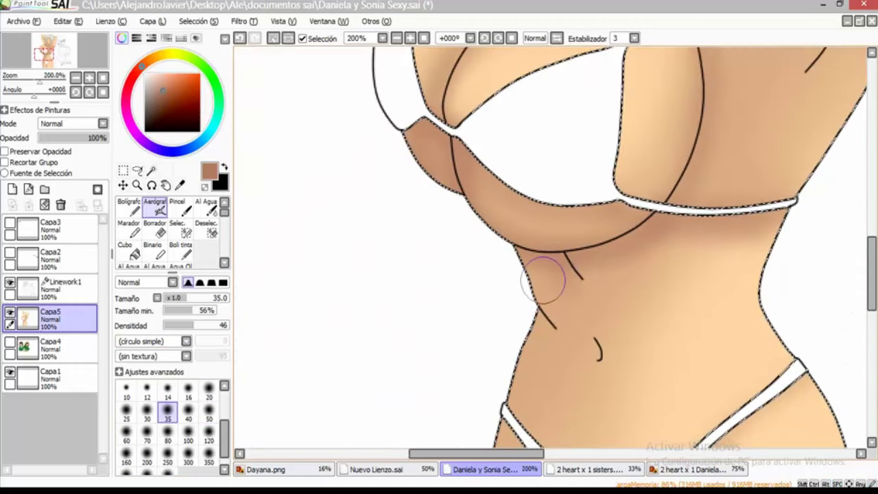
left_click_drag(544, 280, 502, 112)
mouse_move(515, 336)
left_mouse_down()
mouse_move(486, 83)
mouse_move(468, 324)
mouse_move(469, 237)
left_mouse_up()
left_click(167, 432)
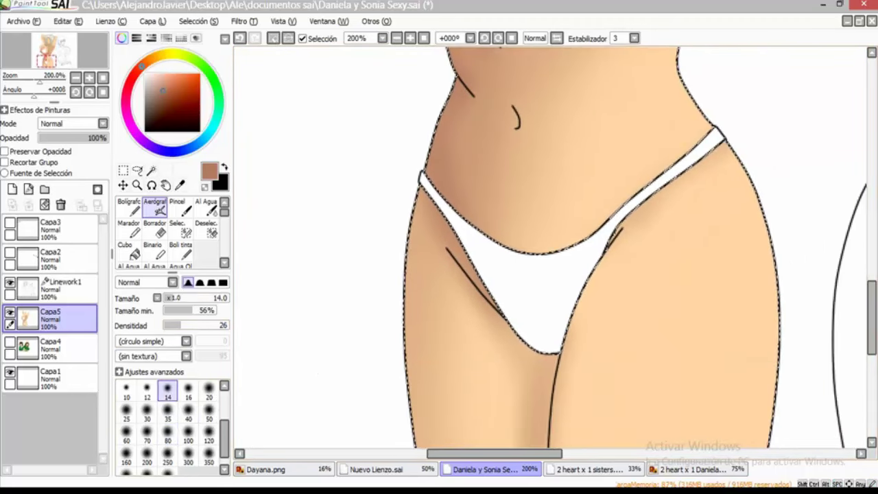
Set the airbrush to size 14 and density 47, and shade the navel and the skin folds along the bikini bottom
scroll(460, 291, "up", 3)
scroll(464, 275, "down", 3)
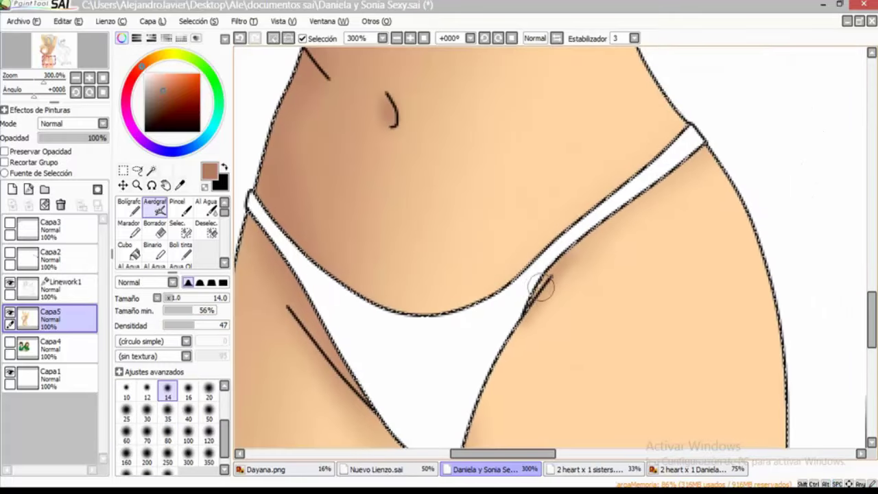
scroll(562, 255, "up", 1)
left_click_drag(477, 366, 460, 226)
Enlarge the airbrush to size 35 and darken the inner thighs below the bikini bottom
key("bracketright")
key("bracketright")
key("bracketright")
key("bracketright")
key("bracketright")
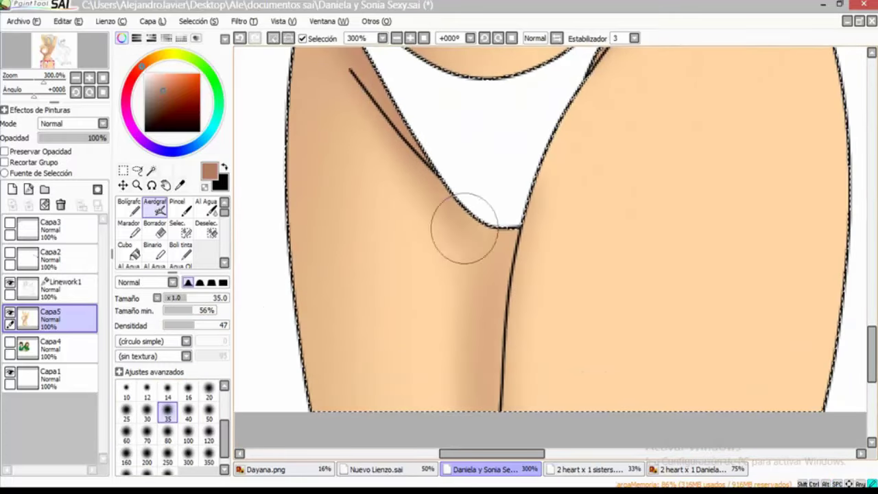
scroll(318, 386, "up", 5)
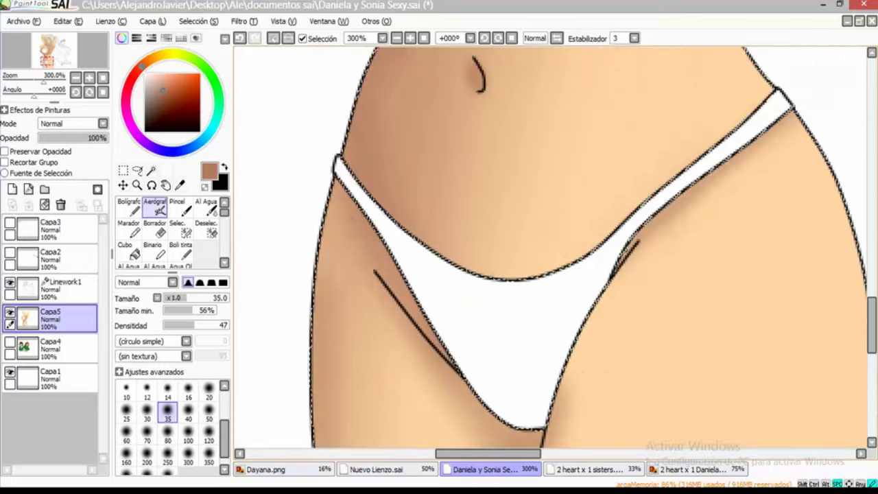
Airbrush reddish-brown shadows on the neck beneath the chin and around the collarbones
scroll(317, 386, "up", 3)
scroll(442, 200, "up", 6)
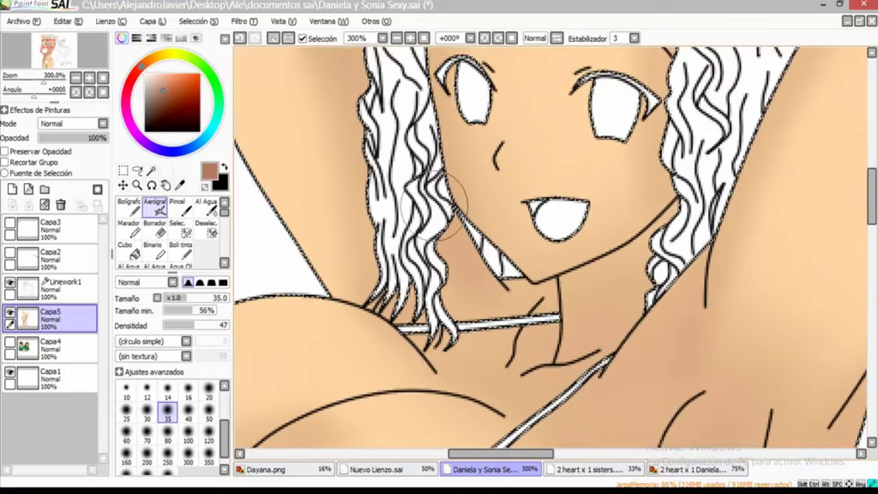
mouse_move(563, 302)
left_mouse_down()
mouse_move(510, 281)
mouse_move(711, 181)
mouse_move(533, 295)
mouse_move(609, 353)
mouse_move(591, 292)
mouse_move(537, 315)
mouse_move(421, 243)
left_mouse_up()
scroll(438, 268, "down", 6)
mouse_move(519, 188)
left_mouse_down()
mouse_move(553, 161)
mouse_move(503, 305)
mouse_move(561, 163)
mouse_move(509, 175)
mouse_move(515, 290)
mouse_move(477, 264)
mouse_move(485, 336)
mouse_move(591, 160)
left_mouse_up()
scroll(565, 290, "up", 3)
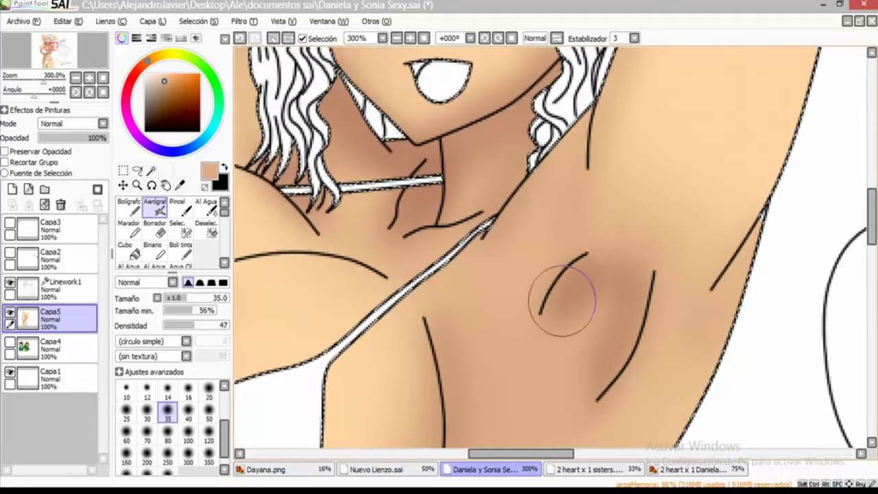
Deepen the shadows in the underarm hollow, at the arm's outer crease and along the jaw
left_click_drag(565, 290, 435, 156)
scroll(745, 206, "right", 2)
left_click_drag(744, 206, 658, 302)
scroll(545, 218, "up", 3)
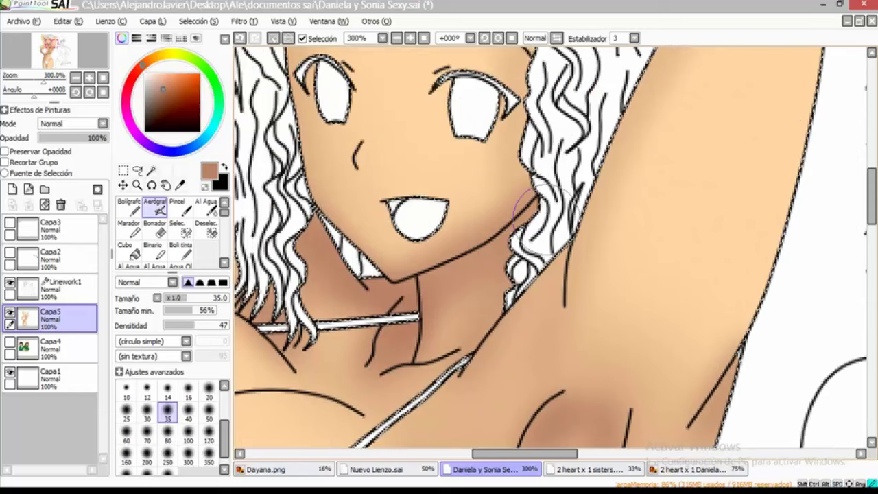
Set the airbrush to size 14 and shade the forehead under the hairline and the side of the face
scroll(463, 164, "up", 3)
left_click(167, 389)
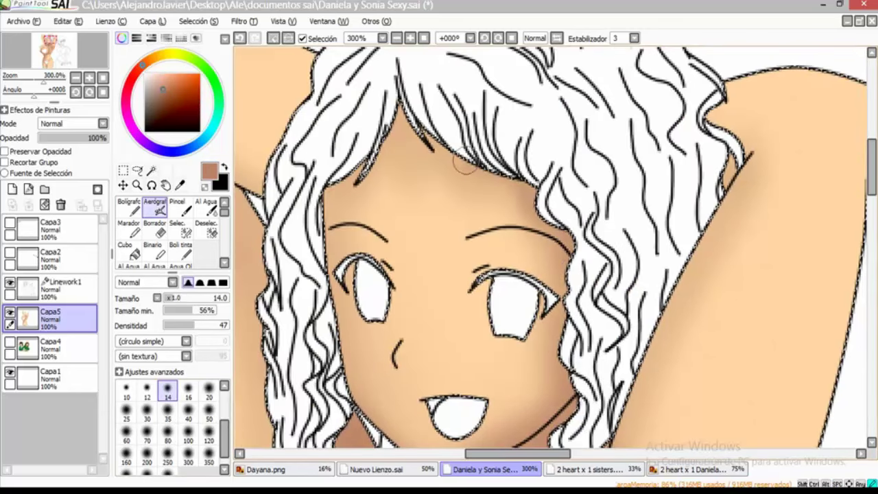
left_click_drag(391, 127, 353, 182)
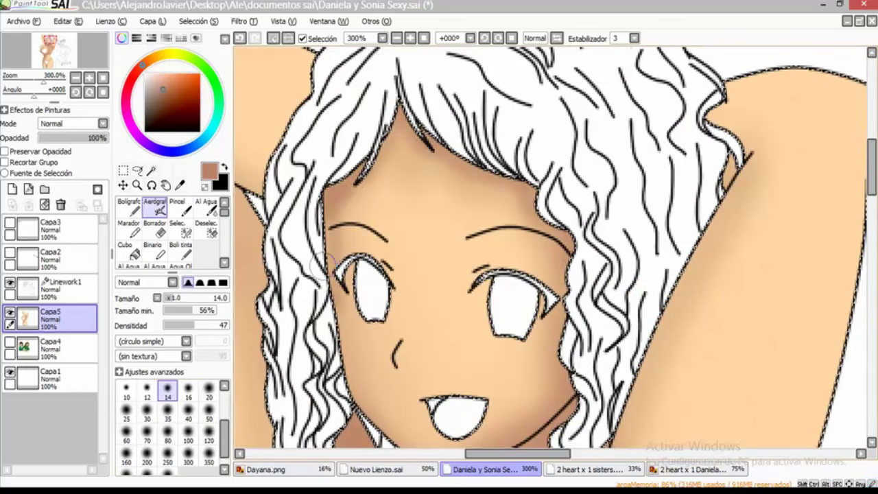
scroll(328, 264, "down", 3)
scroll(374, 301, "up", 2)
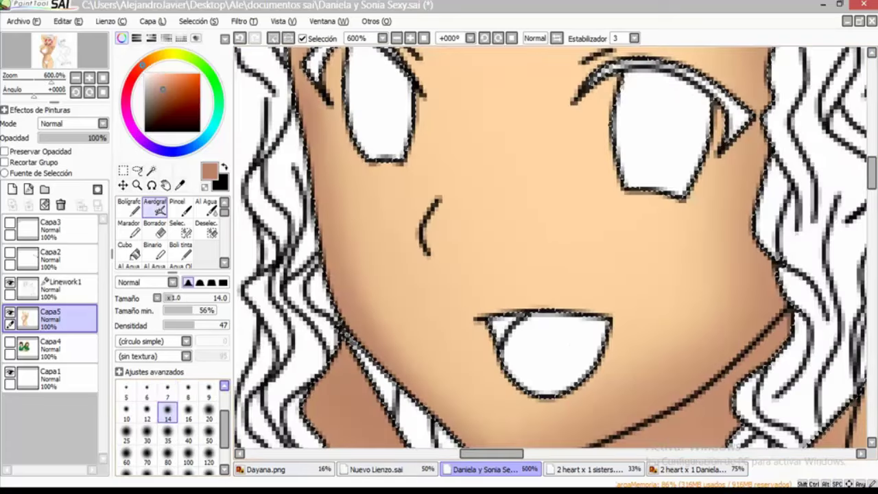
Airbrush small reddish-brown shadows above the inner corners of both eyes and around the nose line
left_click_drag(594, 46, 533, 122)
mouse_move(515, 130)
left_mouse_down()
mouse_move(533, 121)
mouse_move(549, 129)
left_mouse_up()
scroll(355, 136, "down", 2)
mouse_move(288, 172)
left_mouse_down()
mouse_move(345, 235)
mouse_move(450, 245)
mouse_move(458, 209)
left_mouse_up()
Enlarge the airbrush to size 35 and sample the peach base tone from the raised arm
key("bracketright")
key("bracketright")
key("bracketright")
key("bracketright")
key("bracketright")
key("bracketright")
key("bracketright")
key("bracketright")
key("bracketright")
key("bracketright")
key("Right")
key("Right")
key("Right")
key("Right")
key("Down")
key("Down")
key("Down")
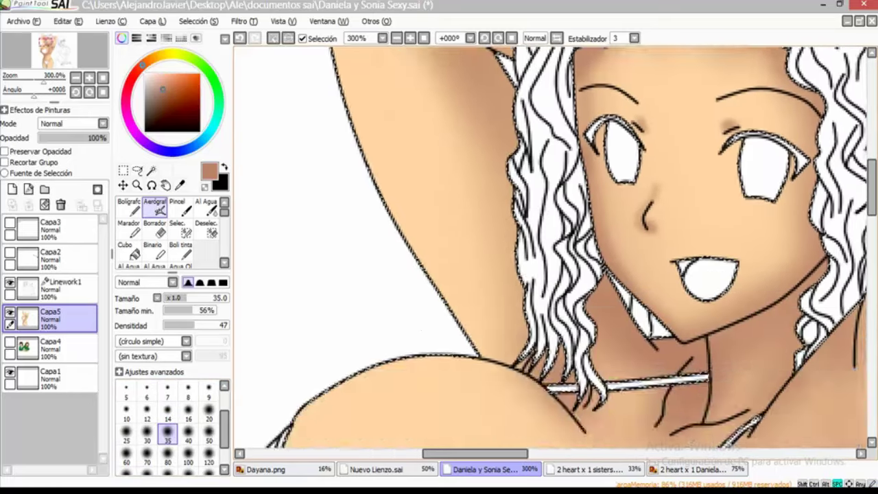
key("Up")
key("Up")
key("Up")
key("Up")
key("Right")
key("Right")
key("Right")
key("Right")
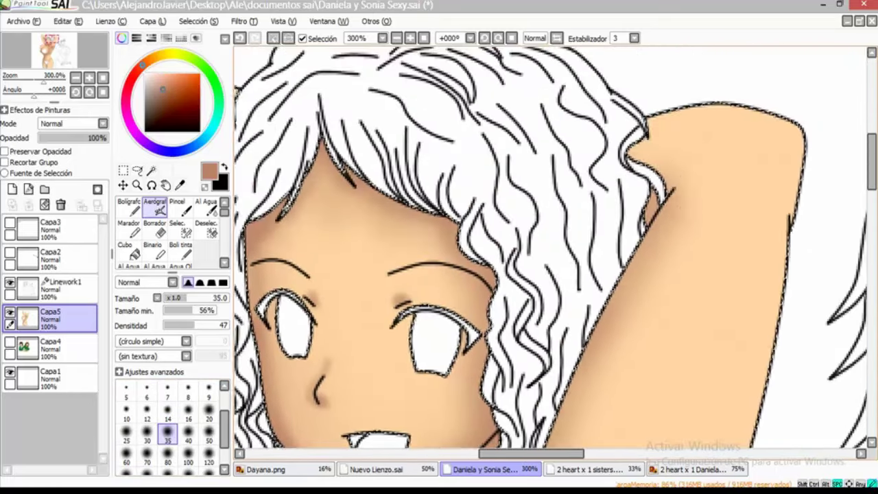
left_click(713, 134, "alt")
Soften the shadow edges on the raised arms with the peach base tone
key("Left")
key("Left")
key("Left")
key("Left")
key("Down")
key("Down")
key("Down")
scroll(376, 288, "down", 1)
key("Down")
key("Down")
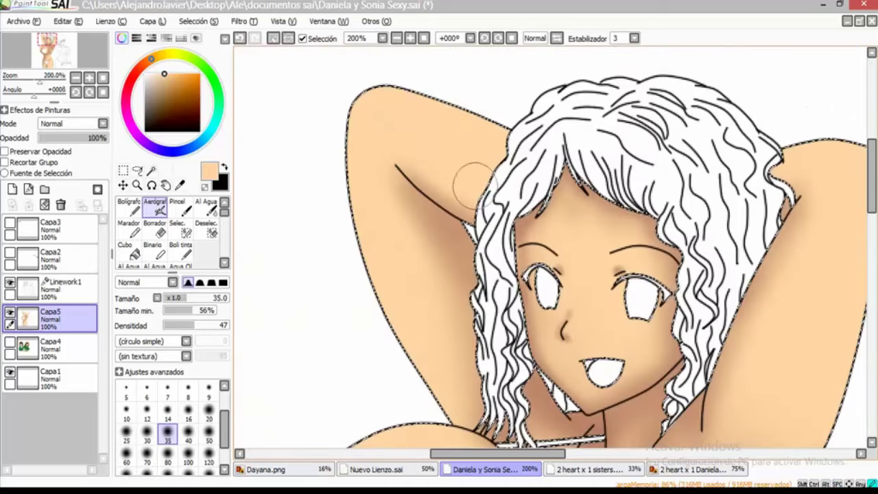
scroll(447, 362, "up", 1)
Blend the peach tone into the shadow edges on the chest above the bikini top
key("Down")
key("Down")
key("Down")
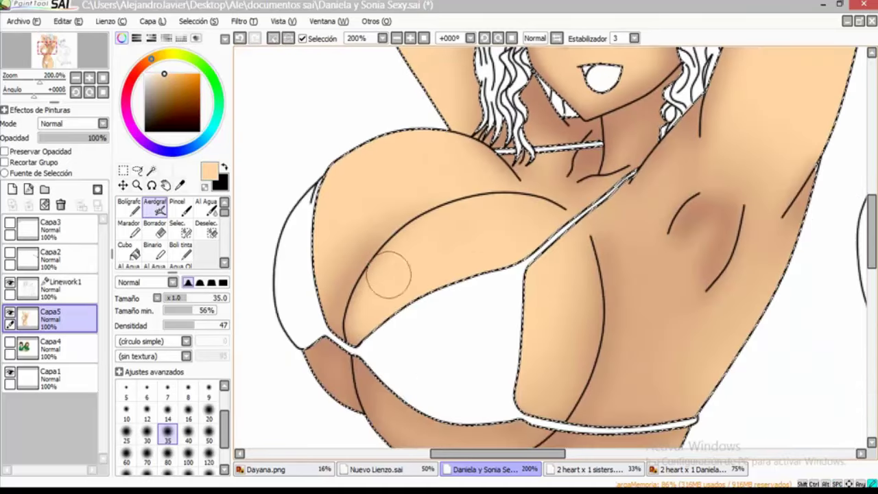
key("Right")
key("Right")
key("Right")
key("Down")
key("Down")
key("Up")
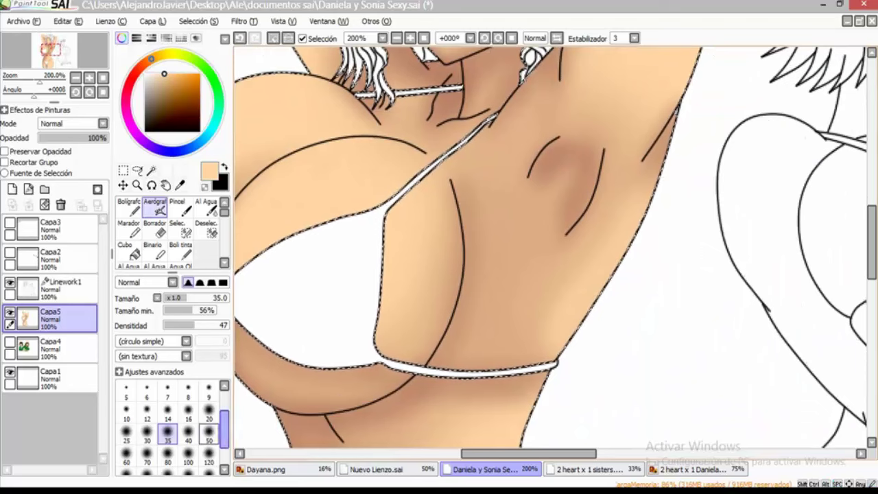
Enlarge the airbrush to size 80 and lighten the side of the torso below the underarm with peach
key("bracketright")
key("bracketright")
key("bracketright")
key("bracketright")
key("bracketright")
key("Up")
key("Up")
key("Right")
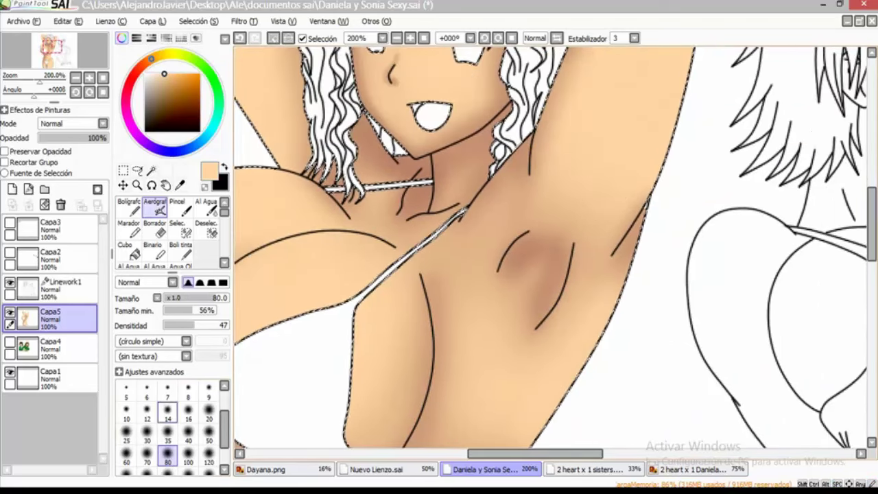
Return the airbrush to size 35 and blend peach into the shadows on the belly and waist
key("Down")
key("Down")
key("Down")
key("Down")
key("Down")
key("Down")
key("Down")
key("Down")
key("Down")
key("Down")
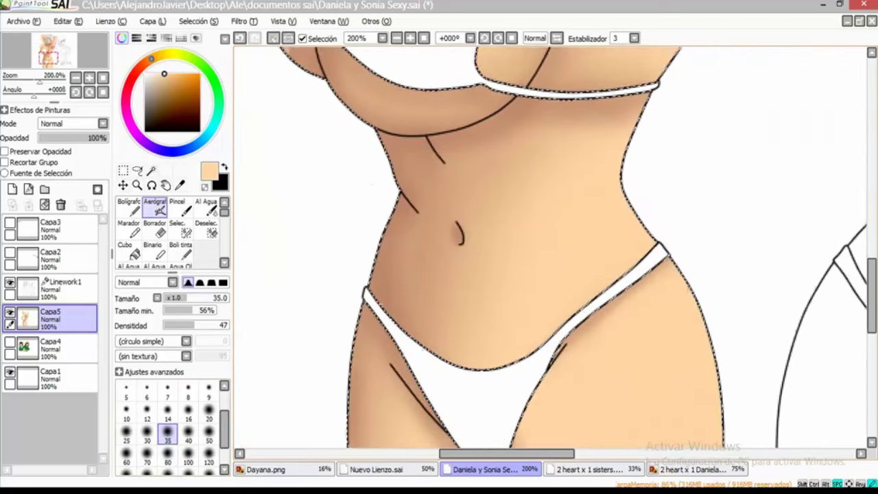
Blend the peach tone along the inner thigh shadows down to the canvas edge
key("Down")
key("Down")
key("Down")
key("Down")
key("Left")
key("Left")
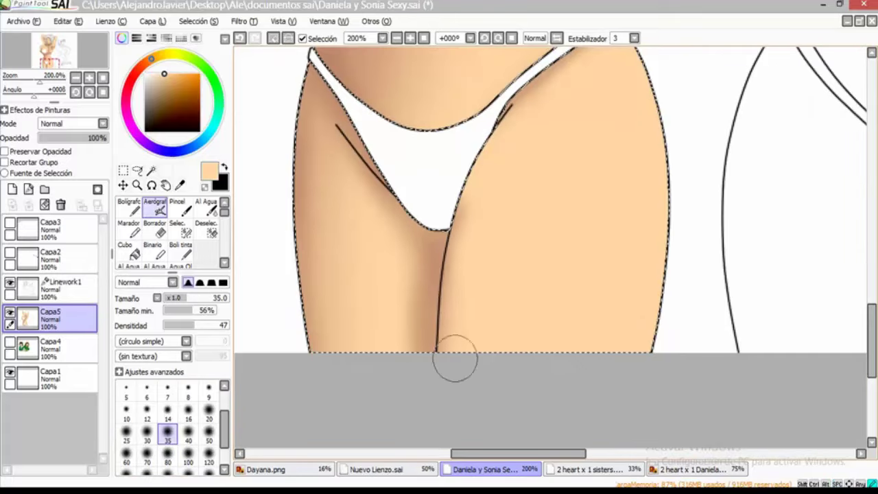
Save the drawing and choose a pale cream colour for the skin highlights
key("Up")
key("Up")
key("Up")
key("Right")
key("Right")
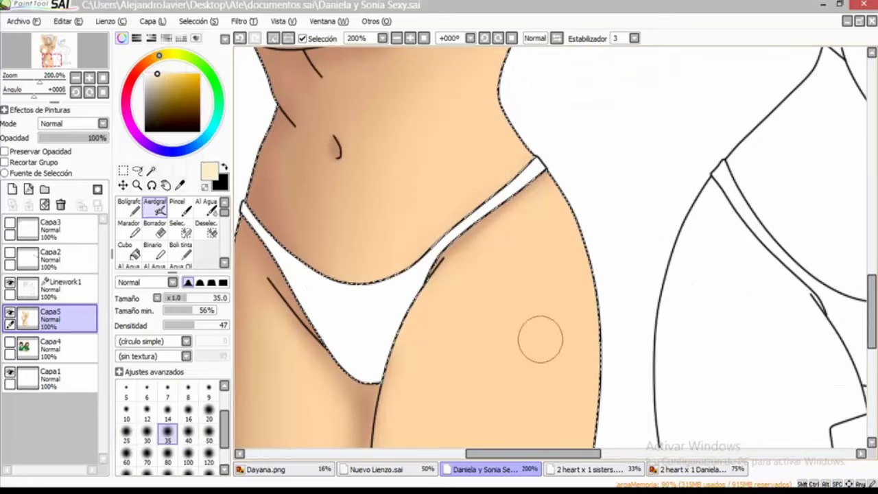
Airbrush vertical pale cream highlights down both thighs with the size 35 brush
key("Down")
key("Down")
key("Down")
key("Left")
key("Up")
key("Right")
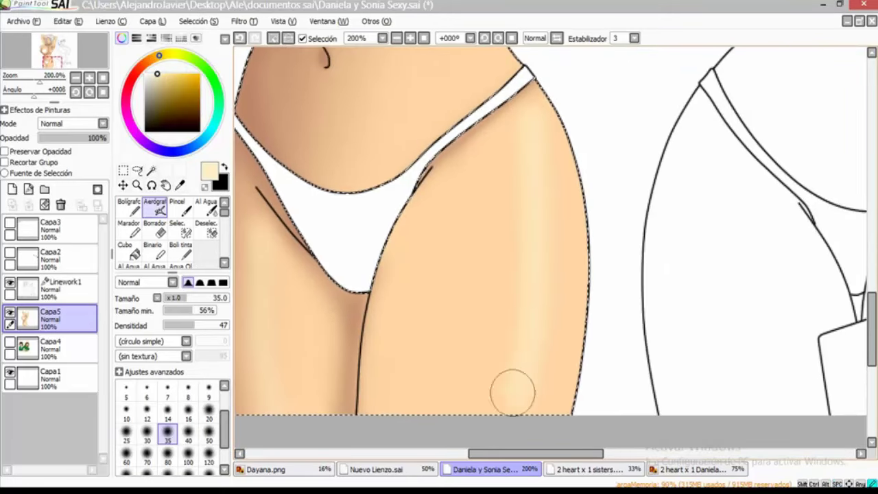
Enlarge the airbrush to size 80 and add a soft cream highlight along the waist and hip
key("Up")
key("Up")
key("Up")
key("Left")
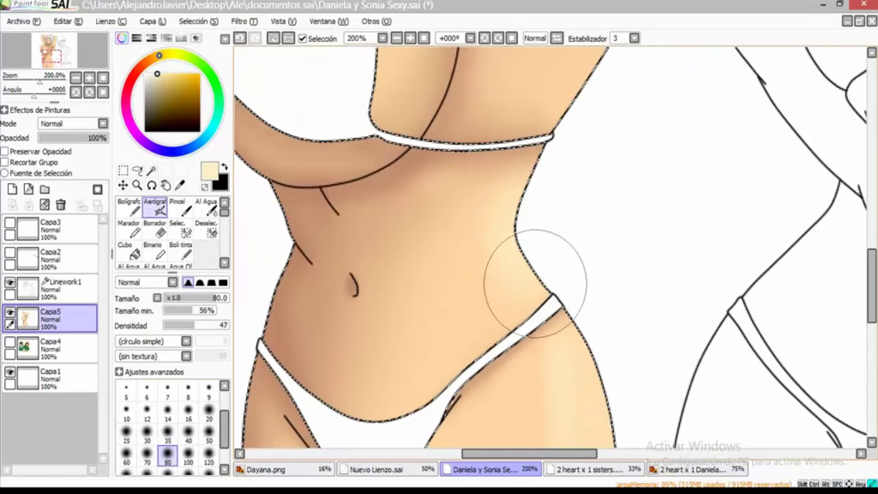
Airbrush broad, soft cream highlights along the outer edges of both raised arms
key("Up")
key("Up")
key("Up")
key("Up")
key("Up")
key("Up")
key("Right")
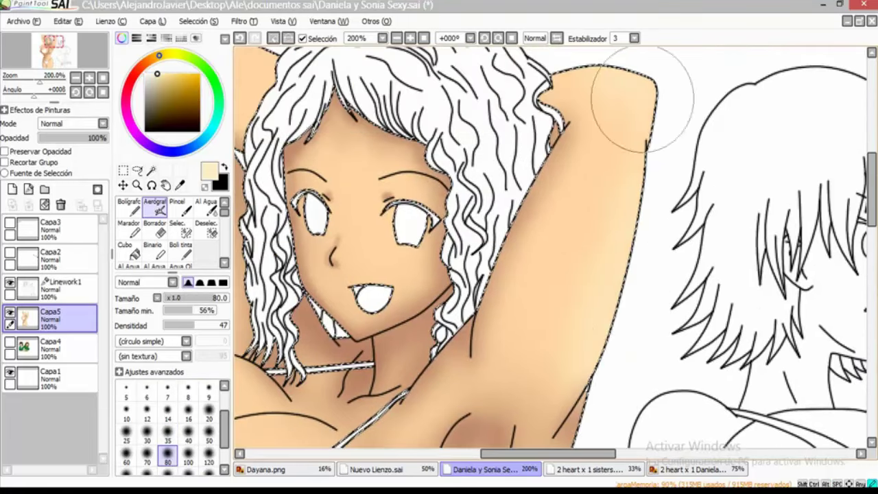
key("Left")
key("Up")
key("Down")
key("Down")
key("Down")
key("Left")
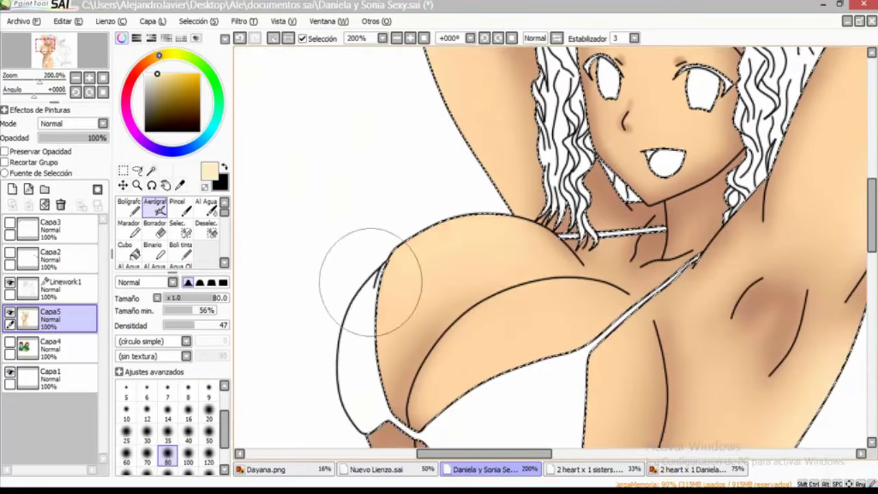
Set the airbrush to size 35 and density 74, and paint cream highlights on the upper chest curves
key("bracketleft")
key("bracketleft")
key("bracketleft")
key("bracketleft")
key("bracketleft")
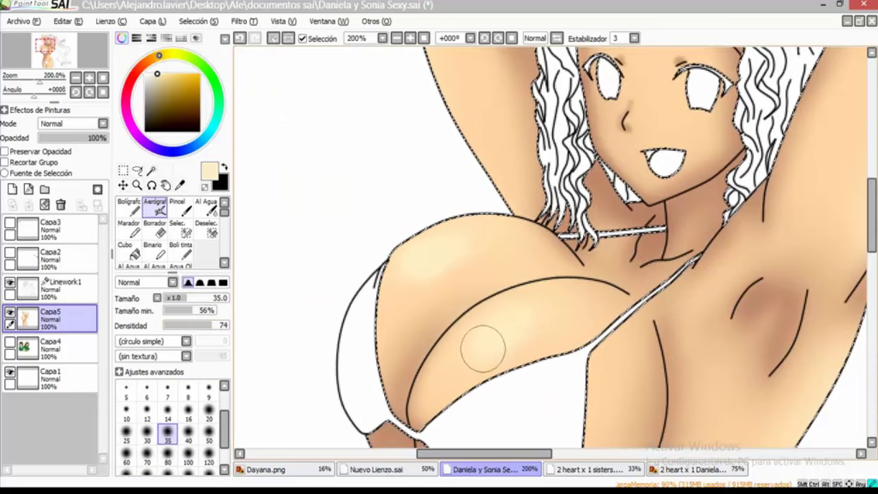
Airbrush pale cream highlights on both cheeks of the face
scroll(483, 348, "down", 1)
scroll(529, 236, "up", 3)
scroll(566, 255, "down", 1)
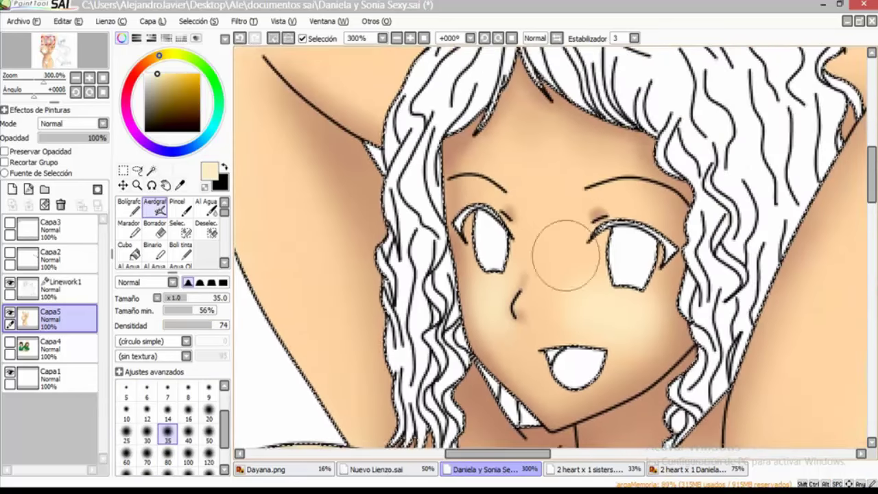
Reduce the airbrush to size 5 with density 45 and add a thin cream highlight beside the nose bridge
key("bracketleft")
key("bracketleft")
key("bracketleft")
key("bracketleft")
key("bracketleft")
key("bracketleft")
key("bracketleft")
key("bracketleft")
key("bracketleft")
key("bracketleft")
scroll(583, 401, "up", 2)
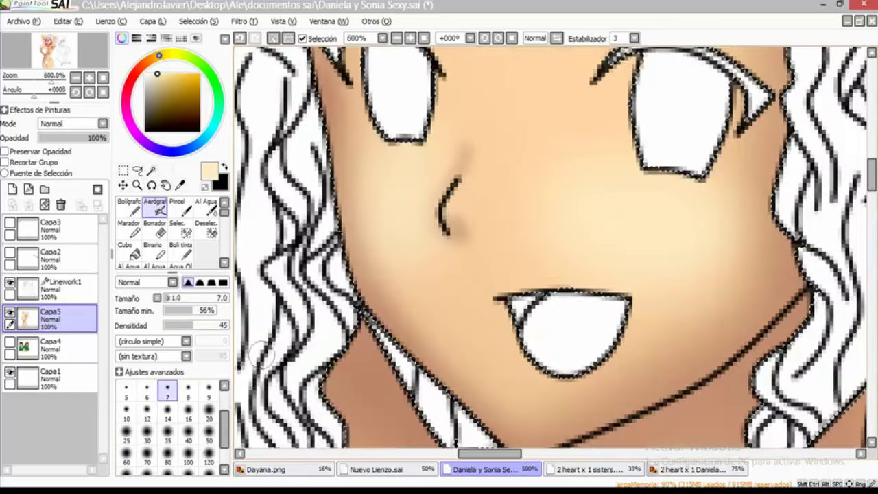
key("bracketleft")
key("bracketleft")
scroll(473, 157, "down", 1)
scroll(503, 260, "down", 4)
scroll(503, 261, "up", 1)
scroll(549, 247, "down", 3)
scroll(549, 247, "up", 4)
scroll(521, 227, "up", 2)
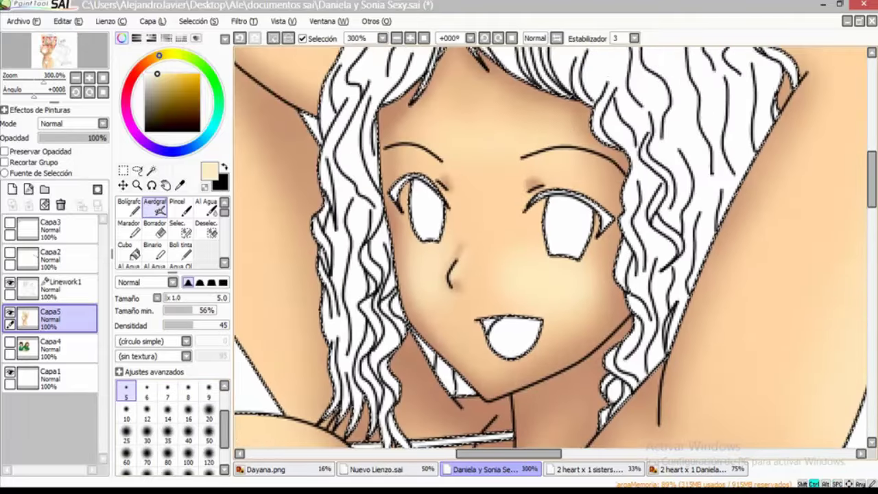
Set the airbrush to white, size 7 and density 100, and paint the whites around both irises
key("bracketright")
scroll(412, 177, "up", 3)
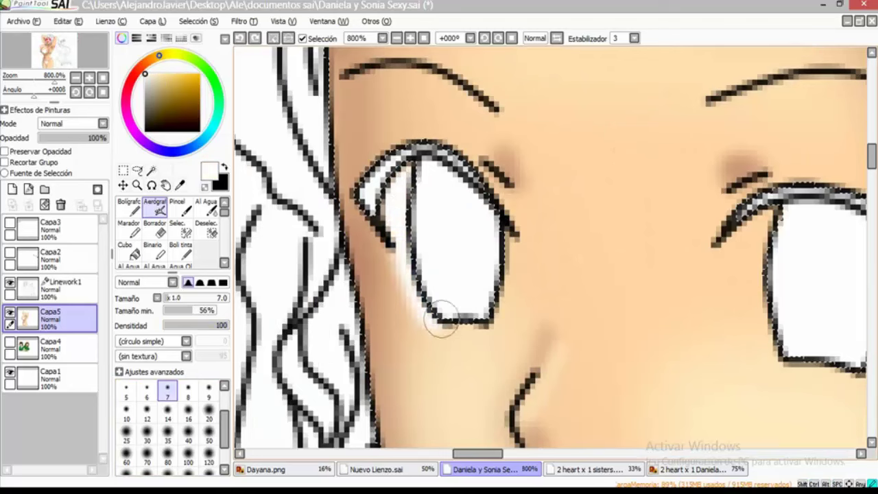
left_click_drag(500, 236, 469, 225)
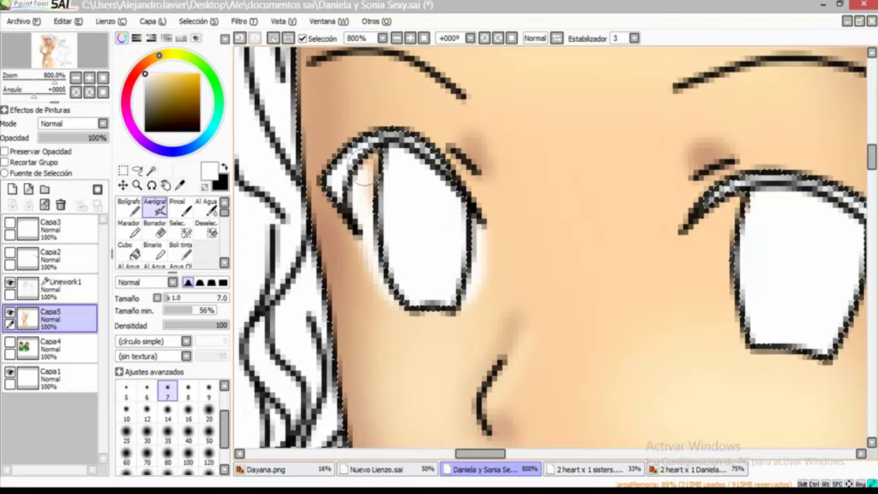
key("h")
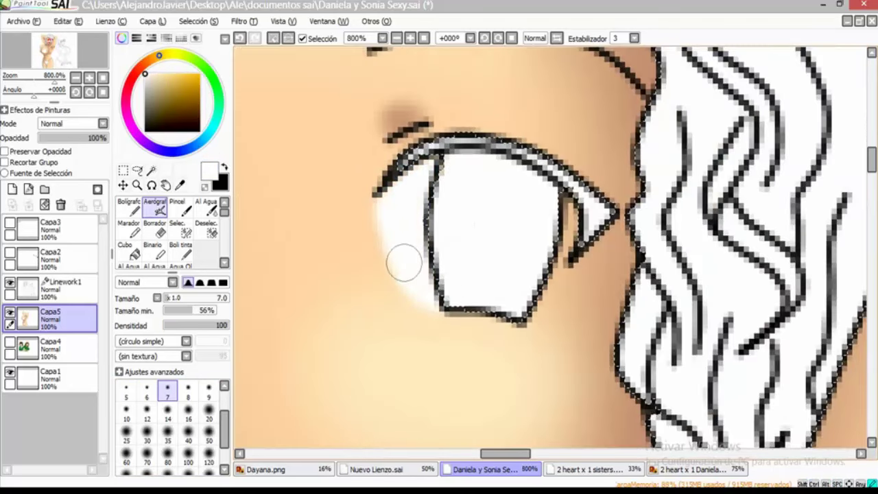
Airbrush light grey shadows onto the eye whites beneath the upper lids at size 7 and density 74
key("bracketleft")
key("bracketleft")
key("bracketleft")
key("bracketleft")
key("bracketleft")
key("bracketright")
key("bracketright")
key("bracketright")
key("bracketright")
key("bracketright")
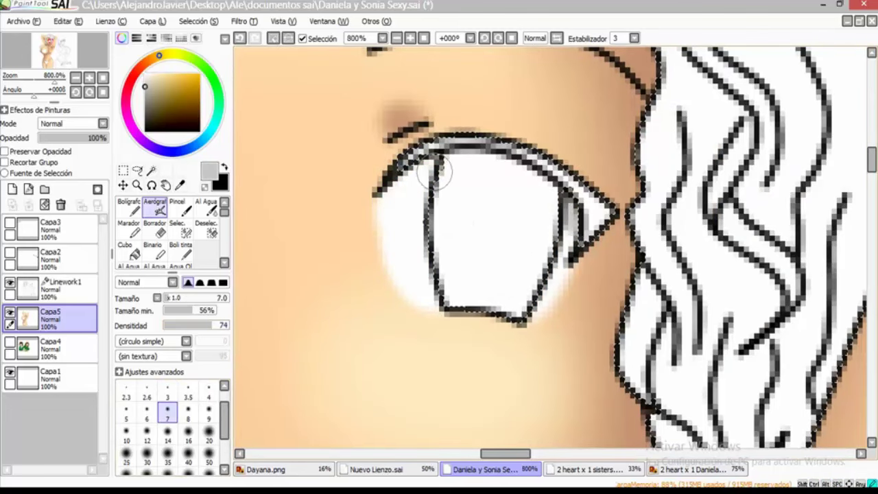
scroll(388, 223, "left", 2)
key("h")
key("h")
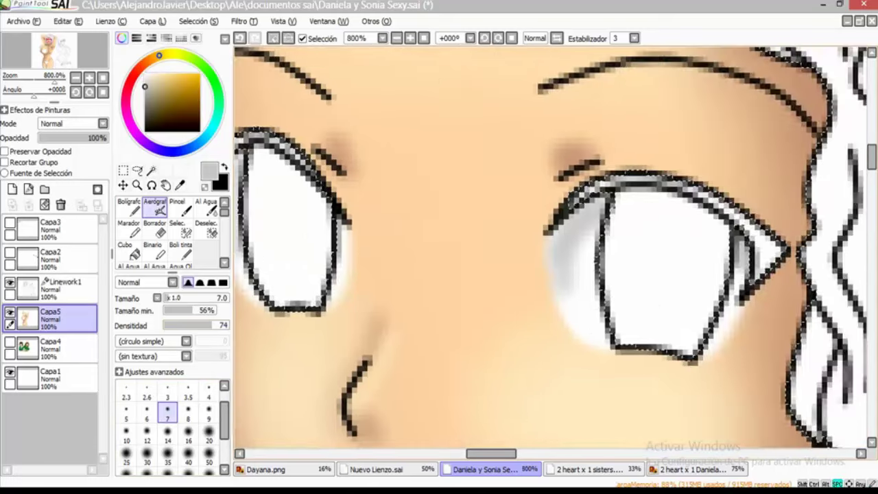
left_click_drag(568, 235, 580, 284)
Raise the airbrush density to 100 and fill the upper lashes of both eyes with black
left_click(728, 259, "alt")
scroll(728, 259, "left", 2)
key("alt+s")
key("Escape")
key("h")
left_click_drag(343, 171, 466, 233)
key("h")
mouse_move(435, 180)
left_mouse_down()
mouse_move(506, 170)
mouse_move(676, 226)
left_mouse_up()
Airbrush dark crimson into the small corner section inside the open mouth
scroll(445, 165, "down", 3)
scroll(446, 165, "up", 3)
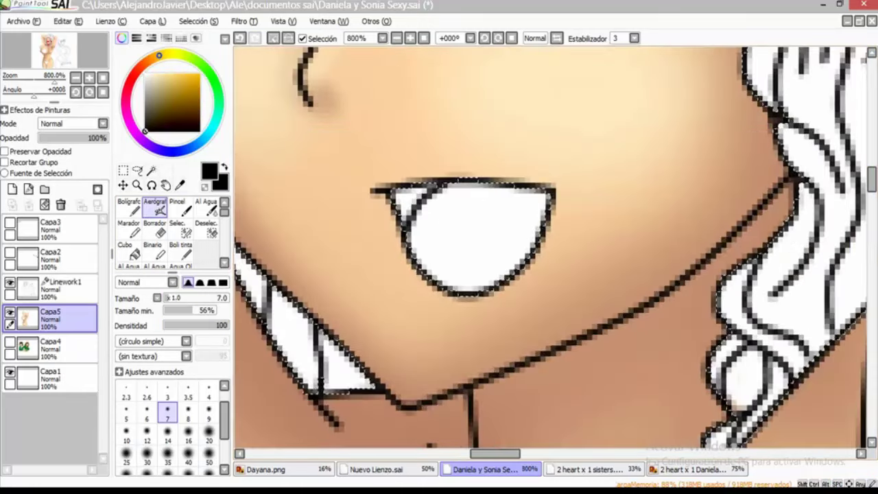
left_click(446, 165, "alt")
left_click_drag(406, 178, 412, 202)
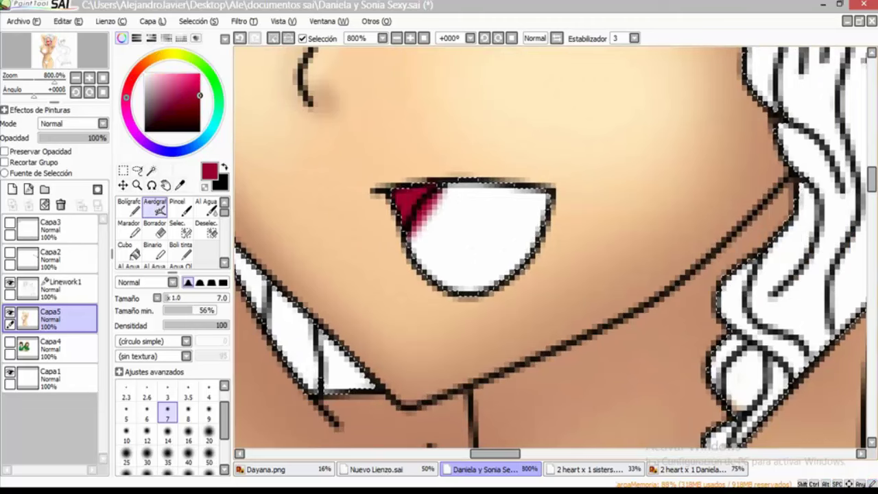
scroll(548, 247, "down", 5)
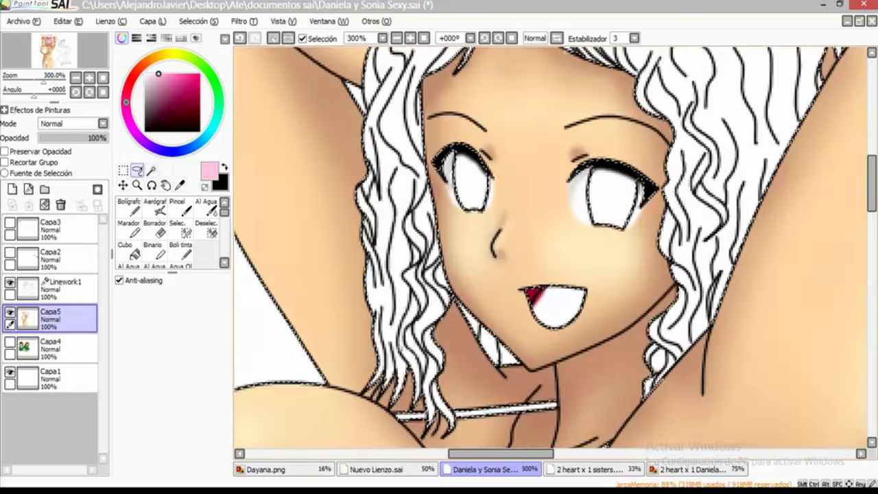
Select all unpainted areas of layer Capa5 with the Magic Wand in strict transparency mode, ready for touch-ups with the selection brush
key("alt+s")
key("Escape")
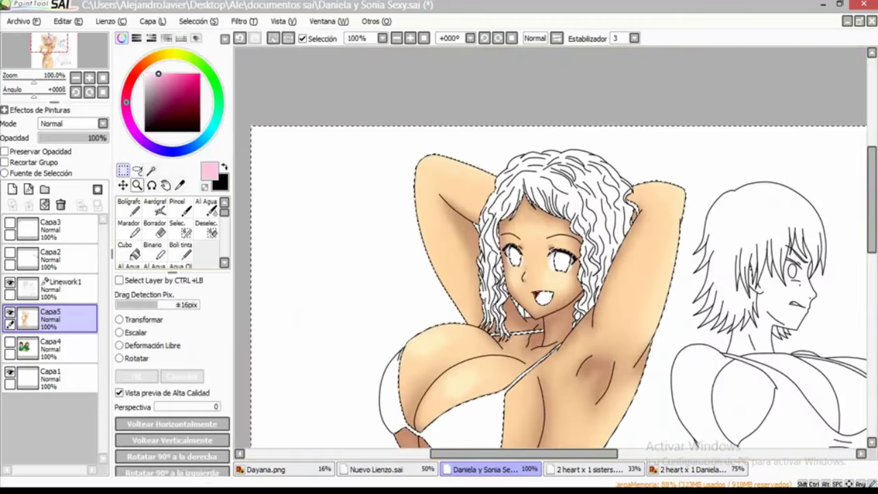
left_click(151, 170)
left_click(308, 206)
scroll(651, 391, "up", 1)
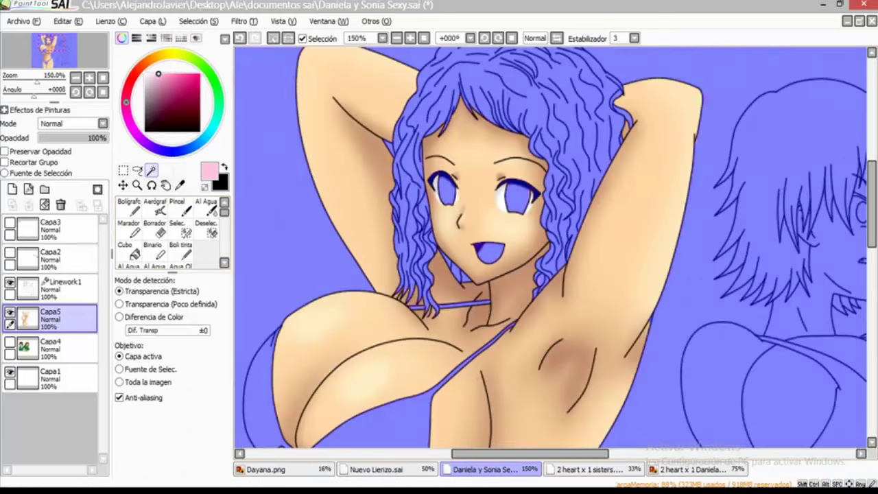
left_click(177, 232)
scroll(549, 247, "up", 1)
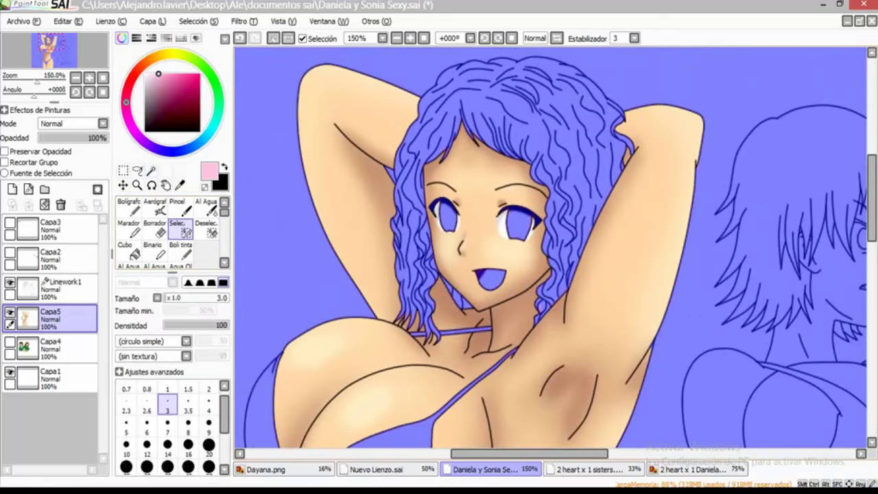
Invert the selection to cover the painted skin, and add the background around both figures using the Linework1 layer
key("ctrl+i")
left_click(152, 170)
scroll(391, 171, "up", 3)
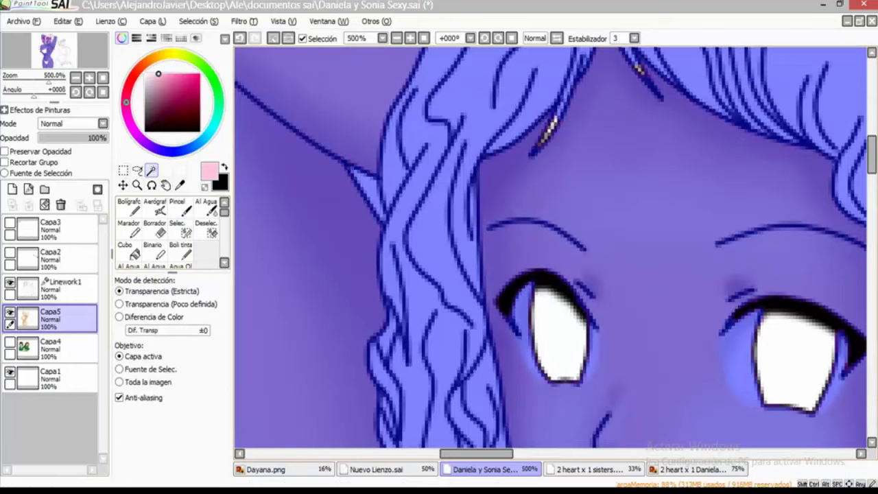
left_click(65, 285)
scroll(353, 172, "down", 3)
scroll(353, 171, "down", 3)
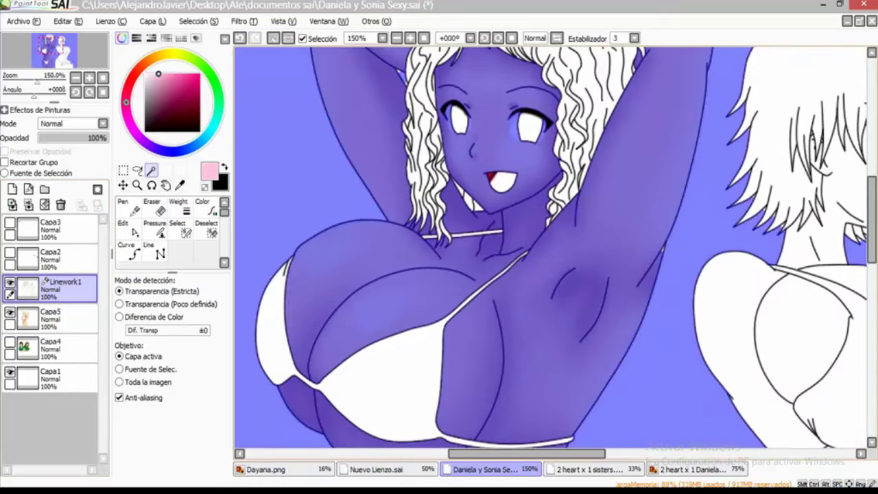
Add the left figure's bikini straps, eyes and mouth to the selection with the Select brush at sizes 14, 3 and 35
left_click(177, 232)
left_click(167, 431)
scroll(460, 233, "up", 4)
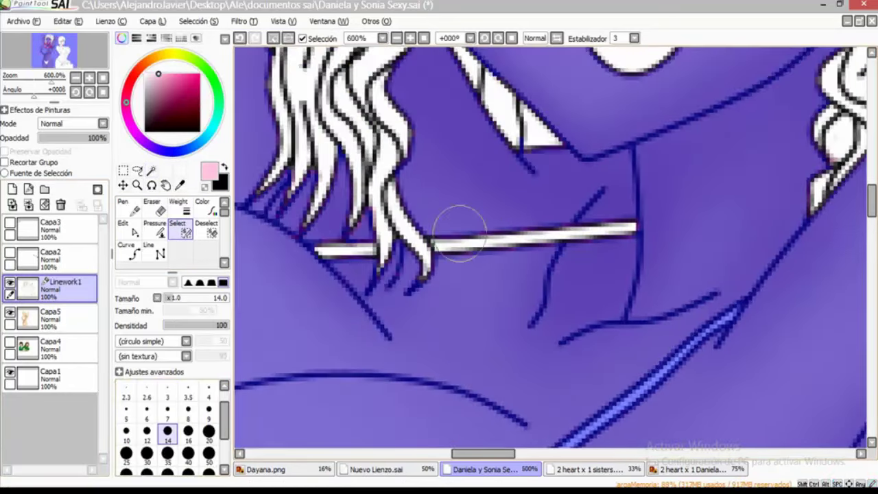
scroll(366, 266, "down", 2)
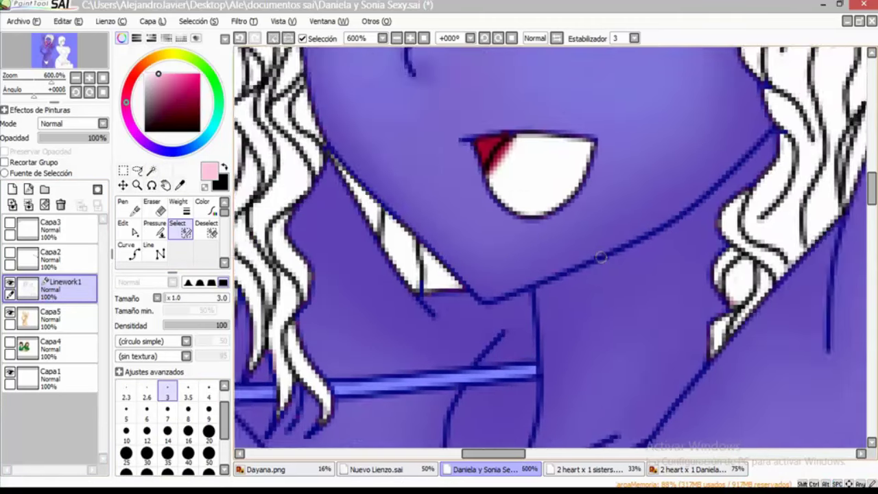
left_click(168, 453)
scroll(454, 280, "up", 2)
scroll(471, 274, "down", 4)
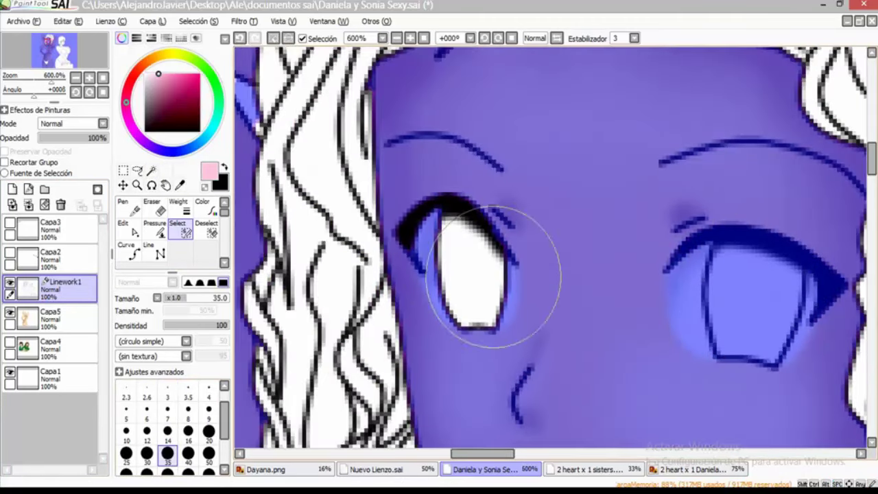
scroll(382, 298, "up", 5)
scroll(364, 231, "down", 2)
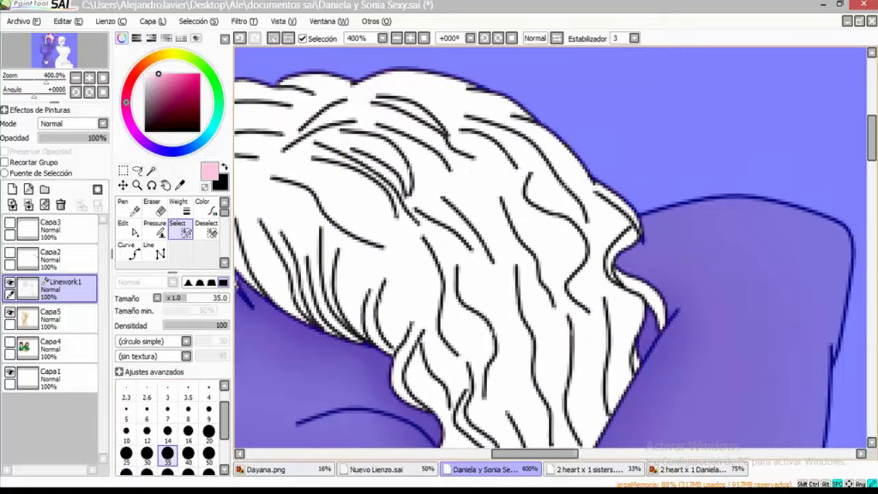
scroll(488, 259, "down", 4)
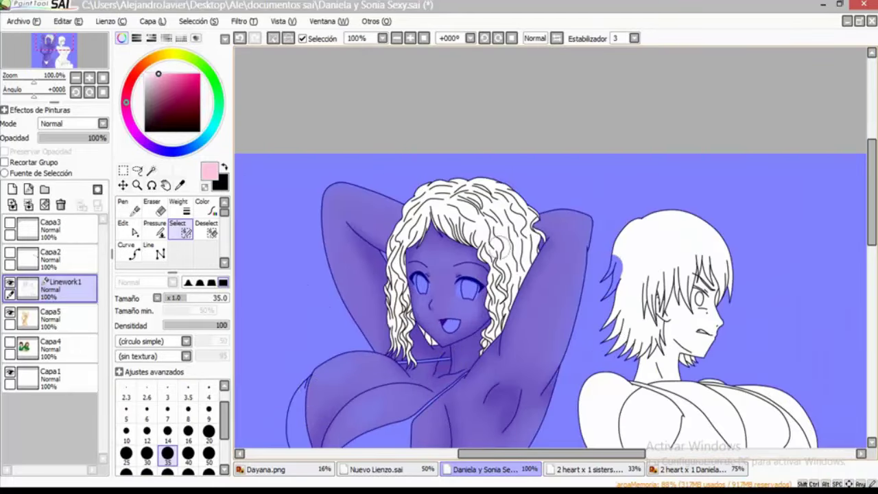
On Capa5, add the right figure to the selection and invert it so only the left figure's hair is selected
left_click(50, 317)
key("w")
left_click(686, 412)
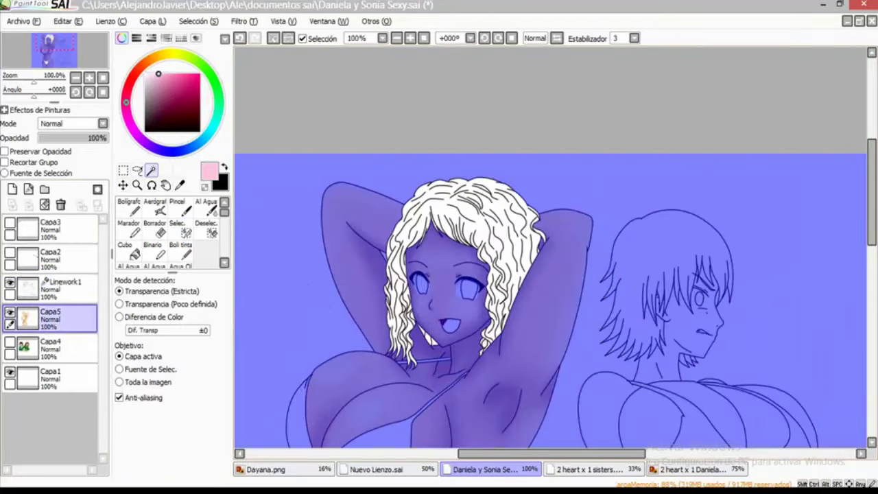
left_click(198, 21)
left_click(214, 49)
Sample the brown hair colour from reference layer Capa4, hiding Linework1 and Capa5 for the sampling and restoring them
scroll(518, 355, "up", 3)
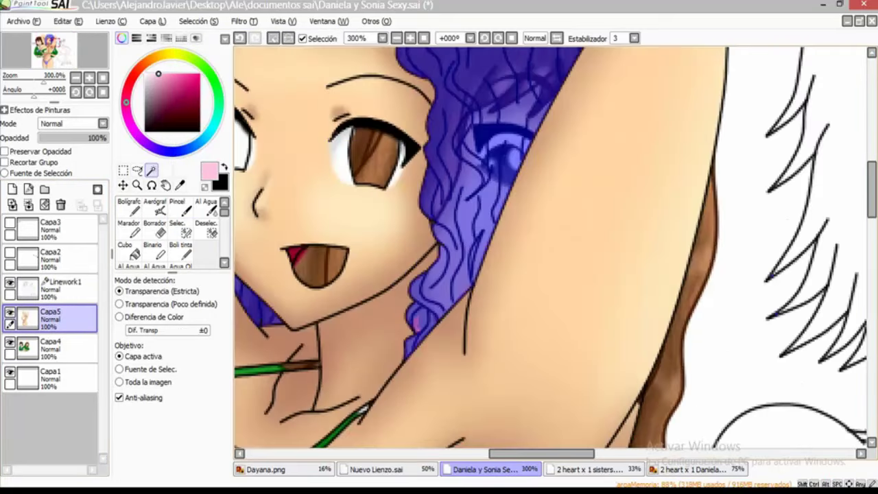
left_click(10, 281)
left_click(10, 312)
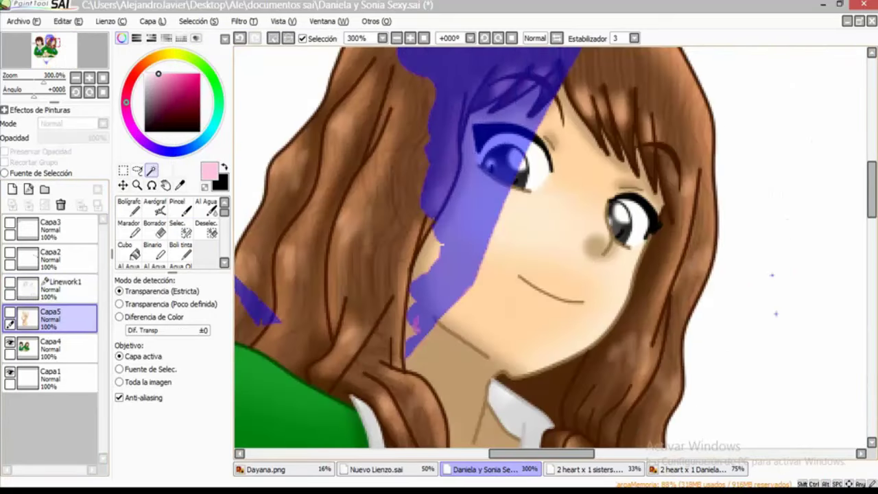
scroll(541, 247, "down", 1)
left_click(10, 312)
left_click(10, 282)
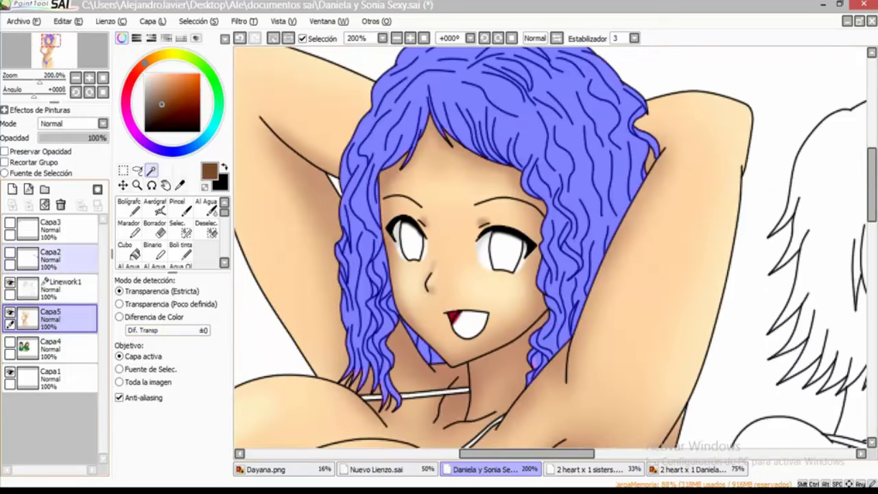
Fill the selected hair with the brown on Capa5 and touch up the unfilled spots with the brush at size 35
left_click(126, 251)
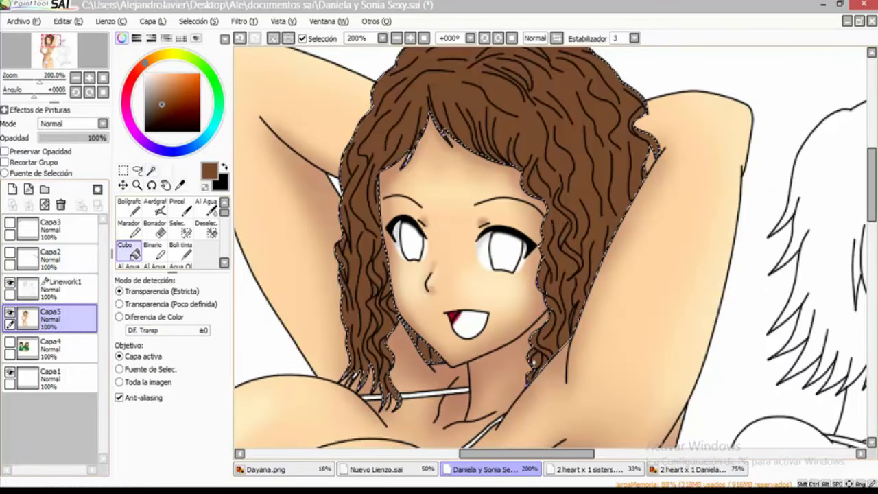
scroll(389, 229, "up", 2)
key("b")
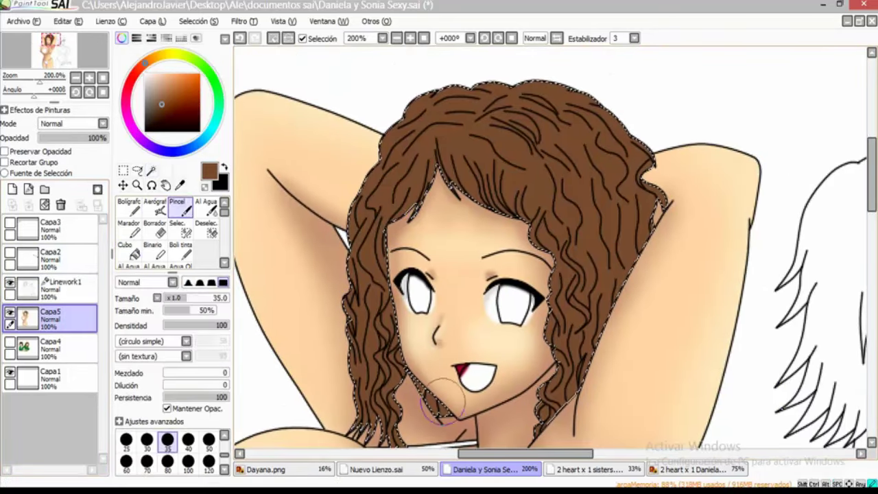
scroll(638, 237, "down", 2)
Airbrush darker brown shadows over the hair at density 43, using sizes 80 and 35
key("v")
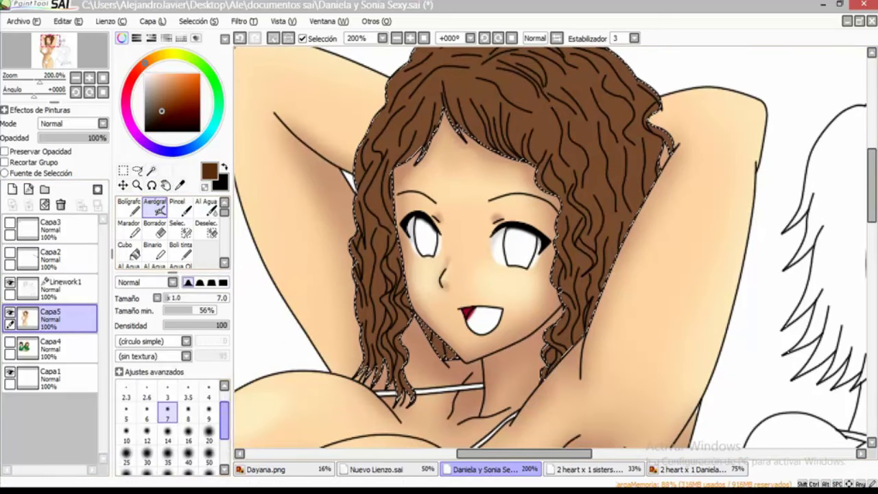
left_click_drag(418, 329, 373, 398)
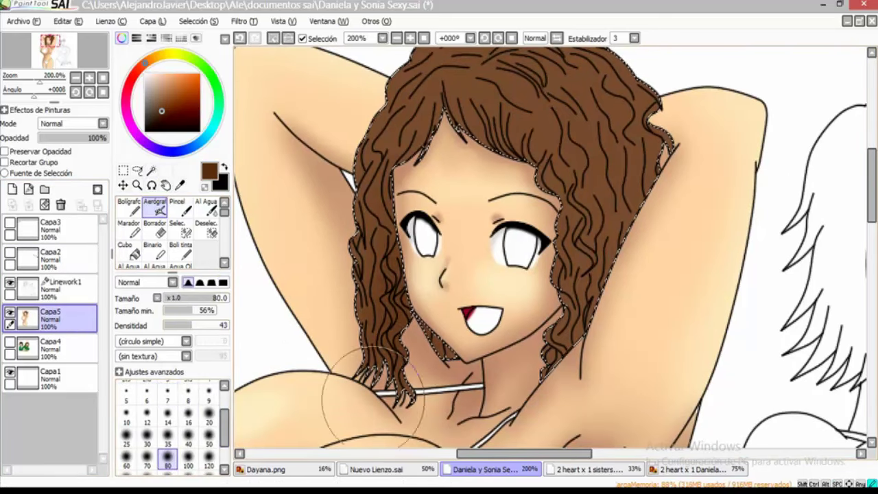
left_click(167, 443)
left_click_drag(566, 207, 549, 255)
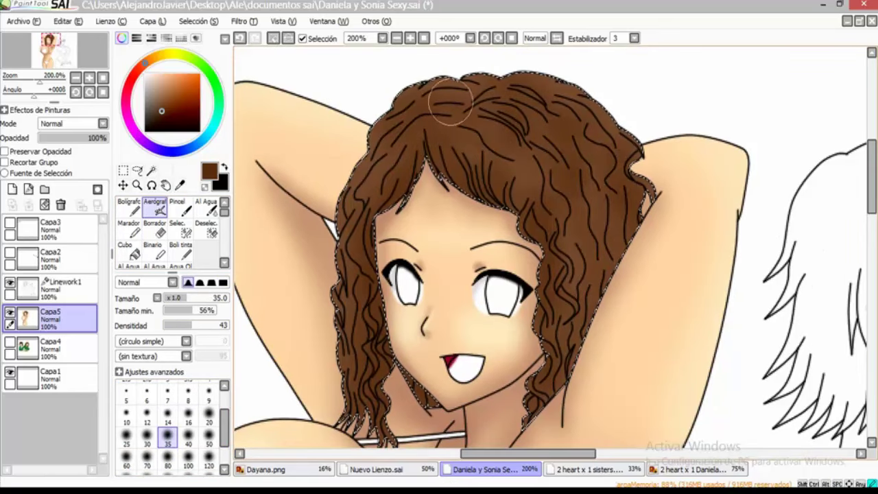
Deepen the hair shadows around the crown, fringe and side locks with a dark reddish brown airbrush at size 35
left_click(549, 333, "alt")
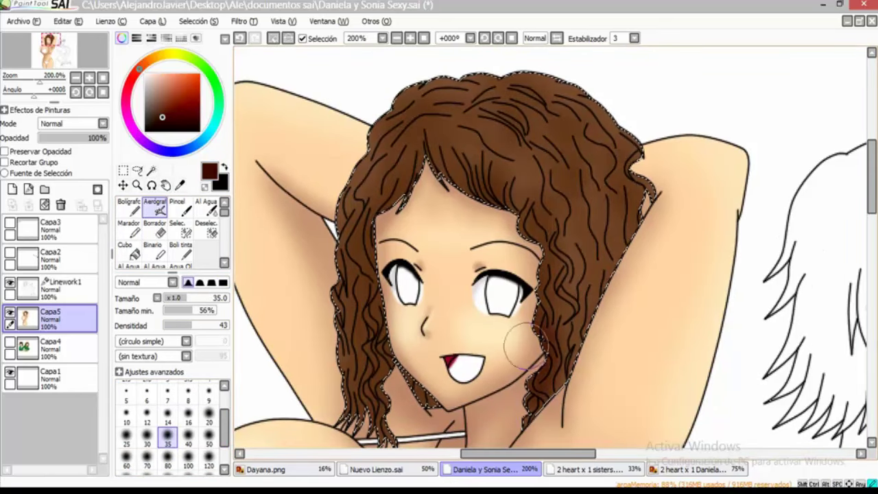
mouse_move(445, 169)
left_mouse_down()
mouse_move(555, 202)
mouse_move(594, 167)
left_mouse_up()
mouse_move(561, 134)
left_mouse_down()
mouse_move(592, 149)
mouse_move(454, 117)
mouse_move(406, 135)
left_mouse_up()
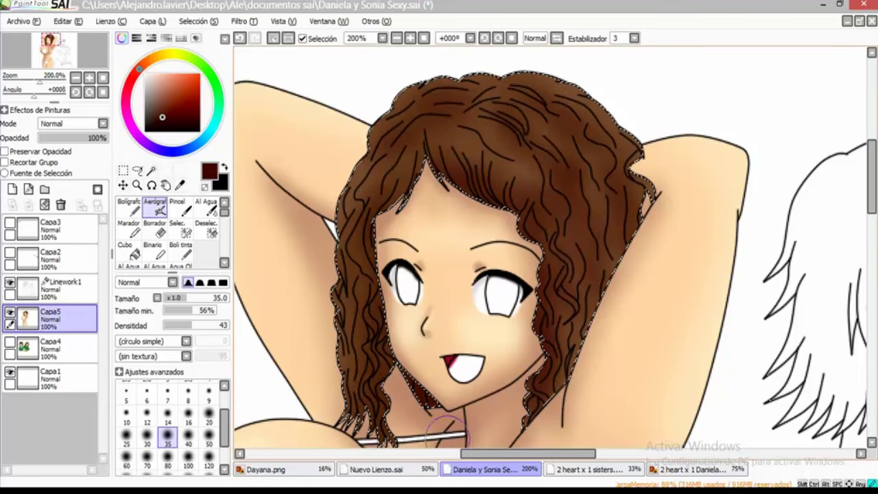
Set the airbrush to the Aspero_Redondo tip at size 50 and paint very dark reddish-brown strand texture into the hair
left_click_drag(278, 118, 247, 156)
left_click(151, 341)
left_click(156, 475)
left_click(208, 434)
scroll(530, 172, "up", 1)
left_click_drag(480, 210, 669, 168)
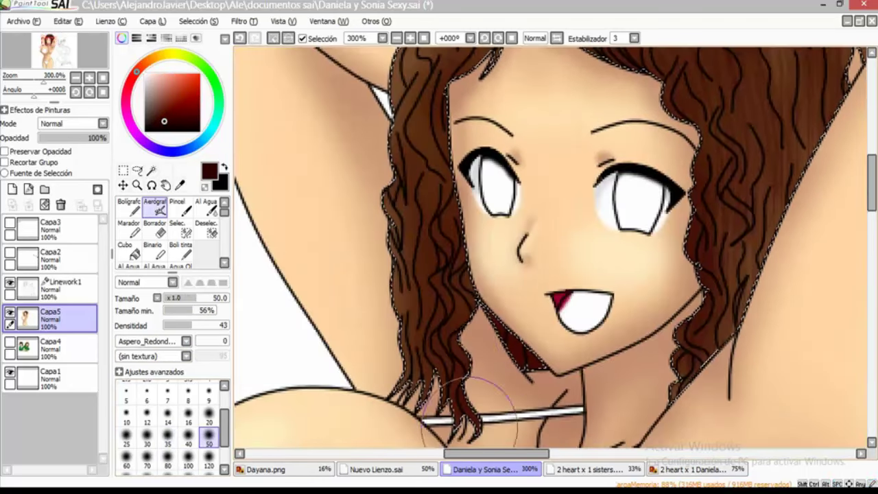
Reduce the airbrush to size 14 and paint finer textured strands along the hair
left_click(167, 416)
scroll(506, 137, "up", 1)
left_click_drag(505, 138, 356, 254)
mouse_move(439, 233)
left_mouse_down()
mouse_move(453, 322)
mouse_move(480, 172)
mouse_move(630, 349)
mouse_move(480, 226)
mouse_move(533, 254)
mouse_move(455, 112)
mouse_move(459, 131)
mouse_move(372, 196)
mouse_move(462, 256)
mouse_move(432, 295)
mouse_move(386, 153)
mouse_move(388, 302)
left_mouse_up()
Raise the airbrush to size 35 and paint broader textured strands through the hair, undoing one stray stroke
left_click(167, 442)
scroll(402, 225, "down", 1)
mouse_move(402, 225)
left_mouse_down()
mouse_move(598, 290)
mouse_move(281, 127)
left_mouse_up()
mouse_move(604, 158)
left_mouse_down()
mouse_move(526, 255)
mouse_move(552, 247)
left_mouse_up()
key("ctrl+z")
mouse_move(514, 218)
left_mouse_down()
mouse_move(585, 152)
mouse_move(609, 92)
mouse_move(635, 86)
left_mouse_up()
Add a layer in Luminosidad mode above Capa5 and brush light orange strands over the hair at size 35, density 27
scroll(438, 120, "down", 3)
scroll(438, 120, "up", 3)
left_click(13, 190)
left_click(69, 124)
left_click(59, 176)
key("bracketleft")
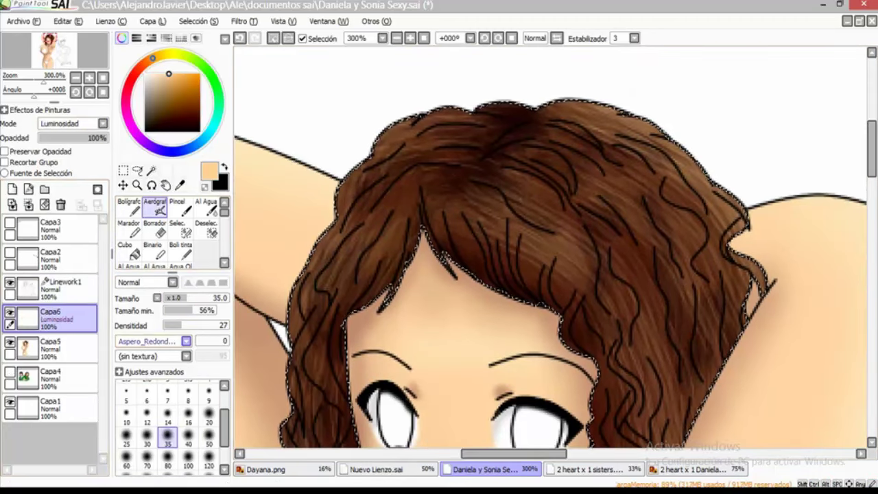
Airbrush light orange highlights along the hair's outer edges with the simple circle tip at size 35, density 44
scroll(549, 275, "up", 2)
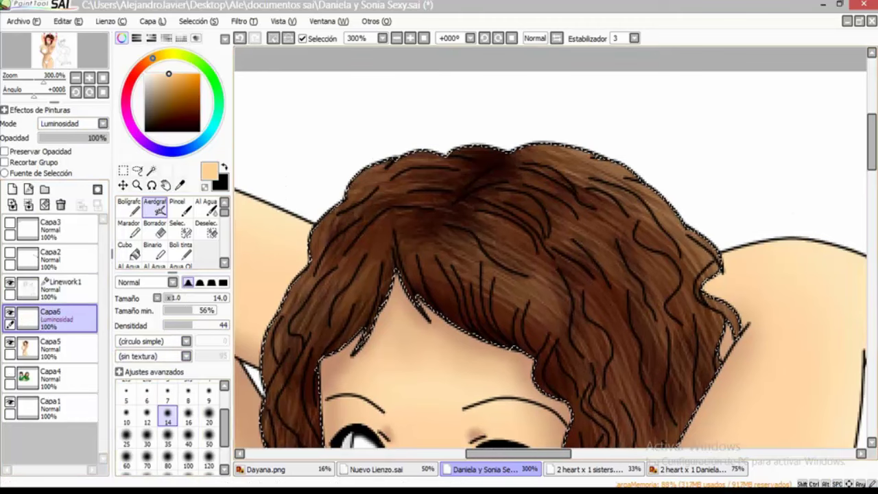
mouse_move(721, 268)
left_mouse_down()
mouse_move(506, 121)
mouse_move(747, 346)
left_mouse_up()
scroll(441, 128, "down", 3)
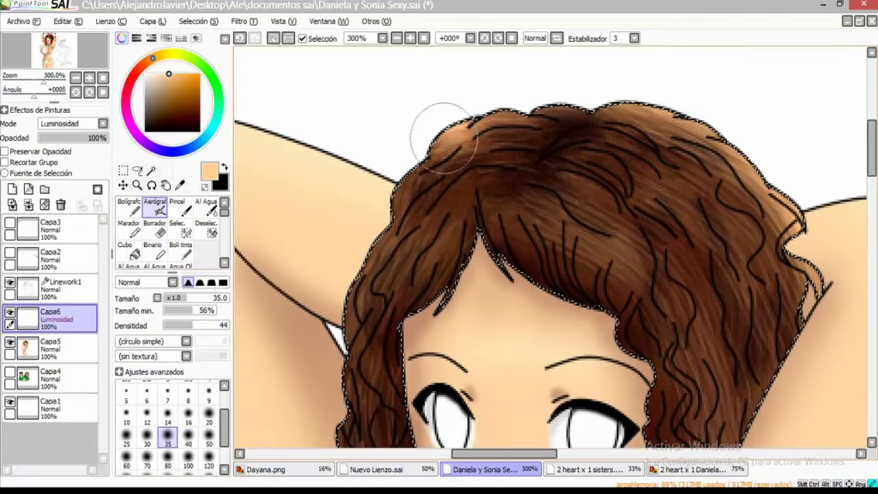
scroll(425, 347, "left", 1)
scroll(426, 346, "up", 3)
key("bracketleft")
key("bracketleft")
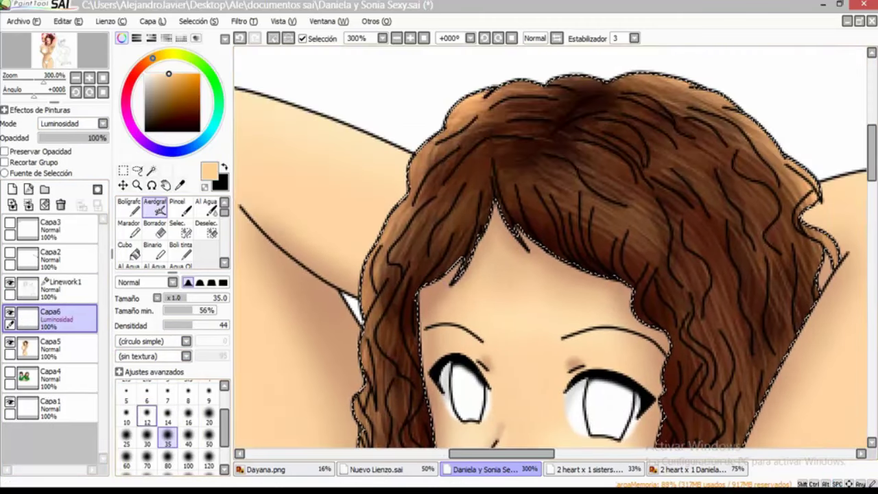
Airbrush light orange highlights across the crown, fringe and side curls at size 25 and density 32
scroll(450, 323, "up", 3)
scroll(428, 291, "down", 3)
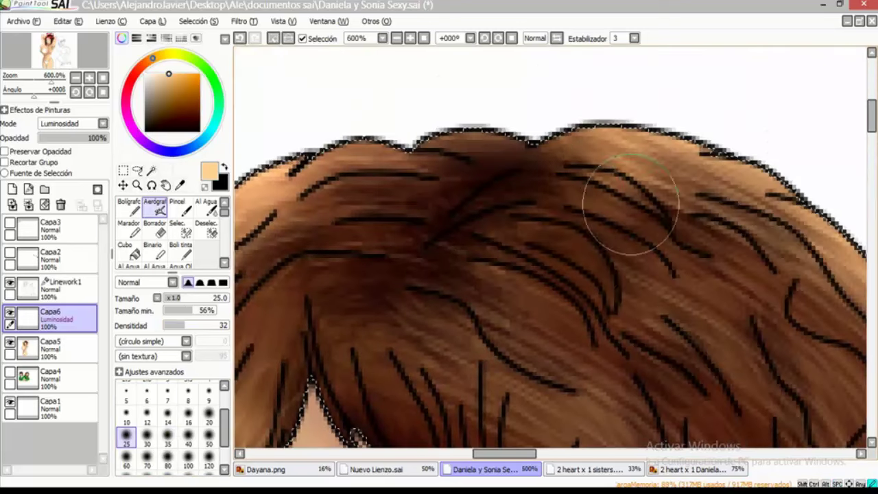
scroll(687, 310, "down", 1)
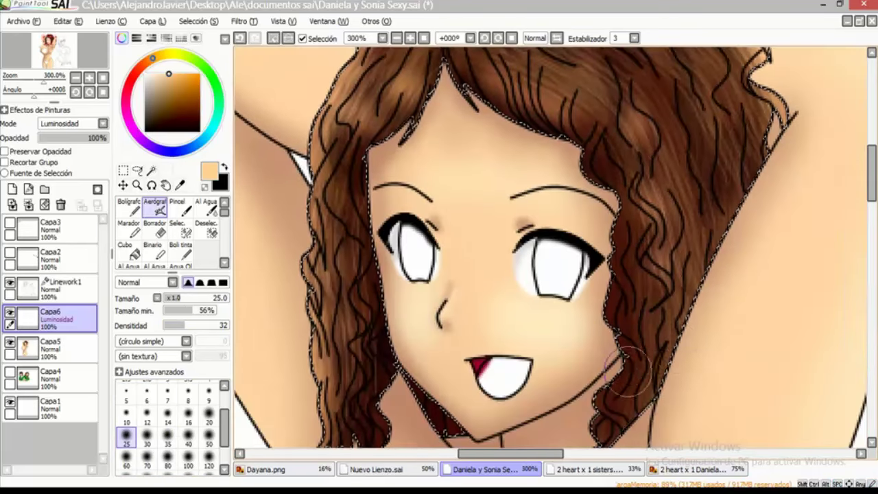
scroll(741, 254, "up", 1)
scroll(710, 120, "down", 1)
scroll(549, 206, "up", 2)
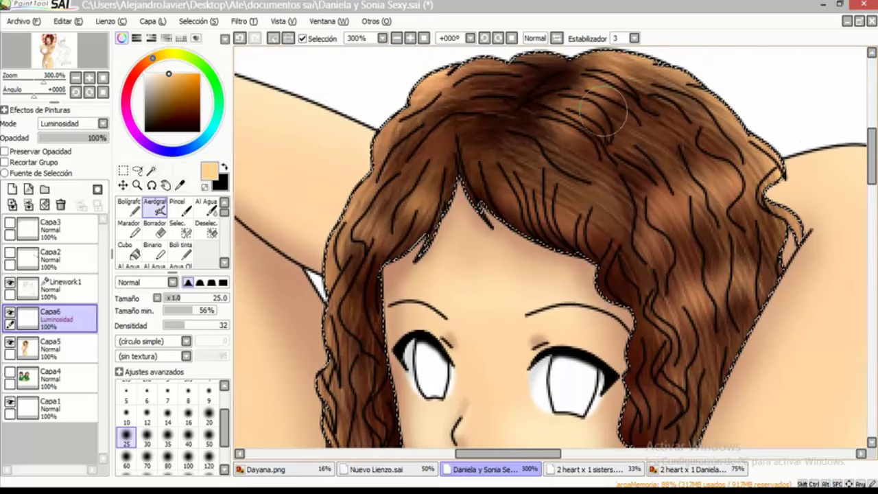
scroll(406, 295, "down", 2)
scroll(406, 295, "down", 2)
scroll(519, 157, "up", 4)
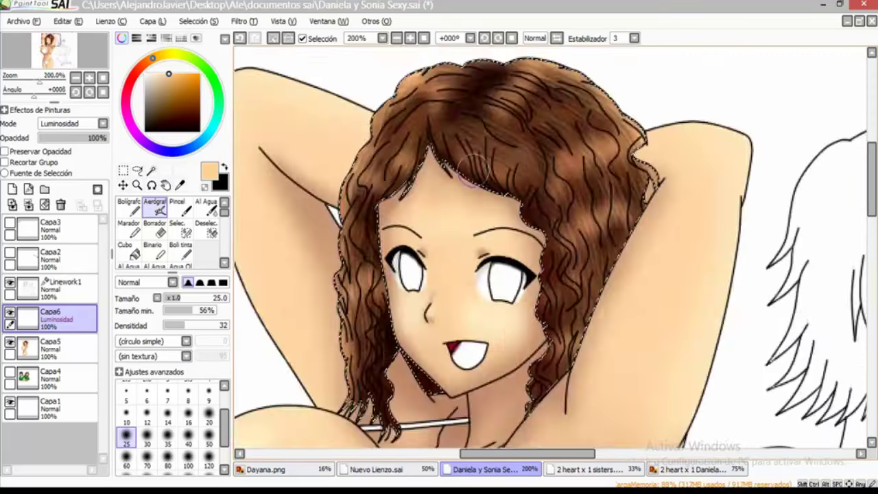
Sample a mid brown from the hair and return to layer Capa5 to airbrush the curls at size 25, density 32
left_click(607, 196, "alt")
scroll(607, 195, "down", 3)
left_click(51, 346)
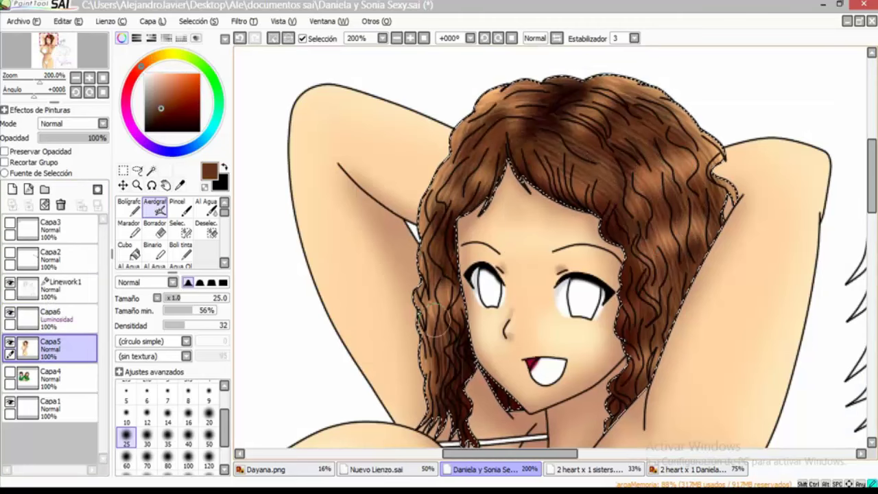
Show reference layer Capa4, hide Capa5 while sampling the near-black colour from the reference figure, and show Capa5 again
scroll(425, 274, "down", 3)
scroll(425, 274, "up", 3)
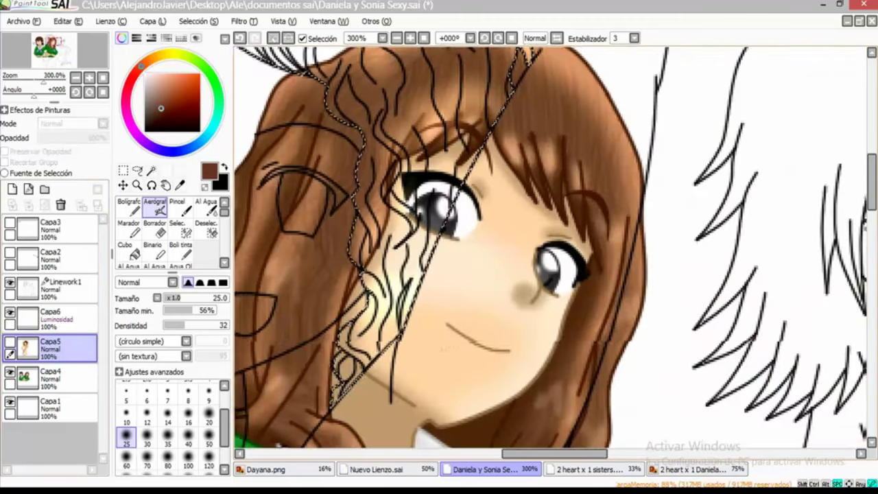
scroll(531, 280, "up", 1)
scroll(530, 280, "down", 2)
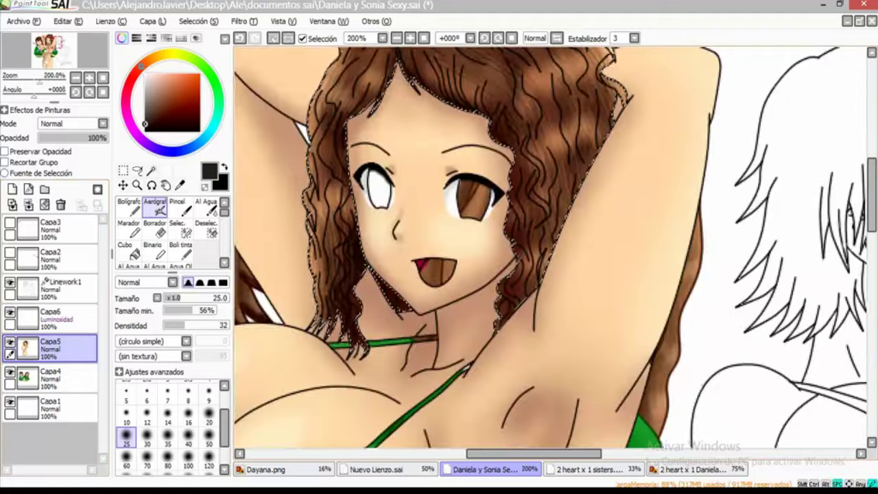
Hide reference layer Capa4 and clear the hair selection
key("ctrl+z")
key("a")
scroll(549, 247, "left", 3)
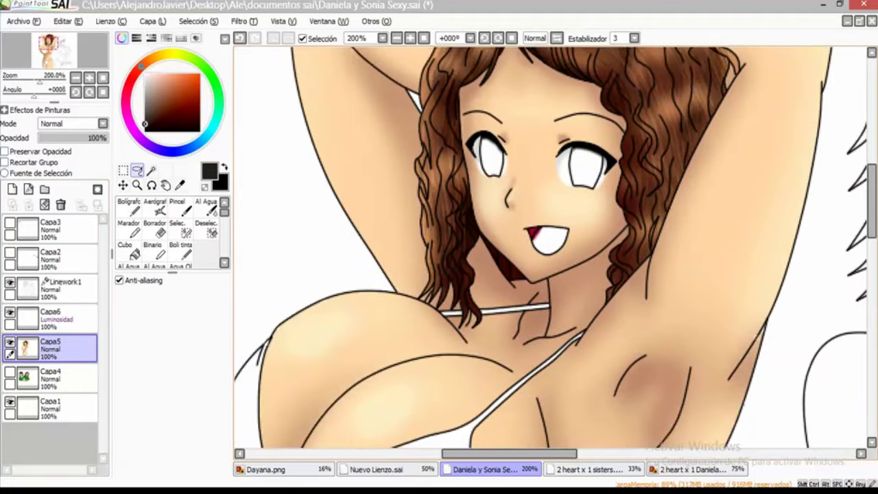
Select both irises with the Magic Wand on layer Linework1 and fill them near-black on layer Capa5
scroll(548, 246, "down", 3)
scroll(548, 247, "up", 3)
left_click(62, 285)
left_click(152, 170)
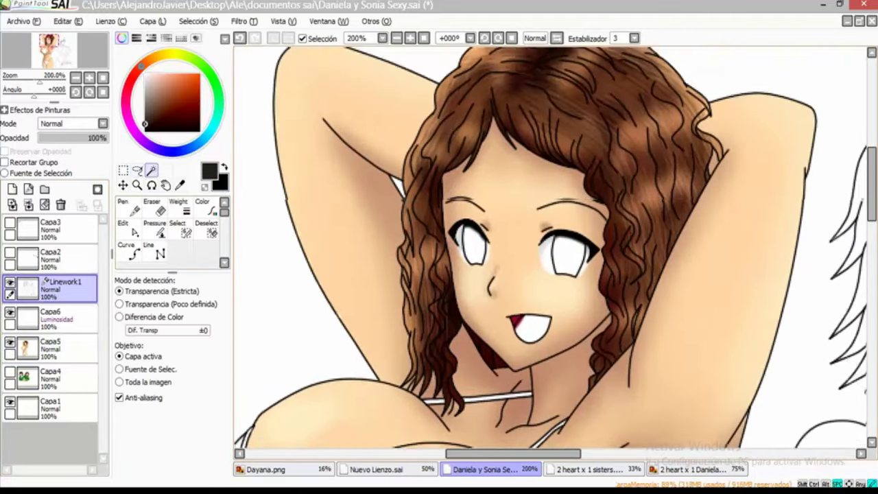
scroll(548, 247, "up", 1)
left_click(61, 346)
key("g")
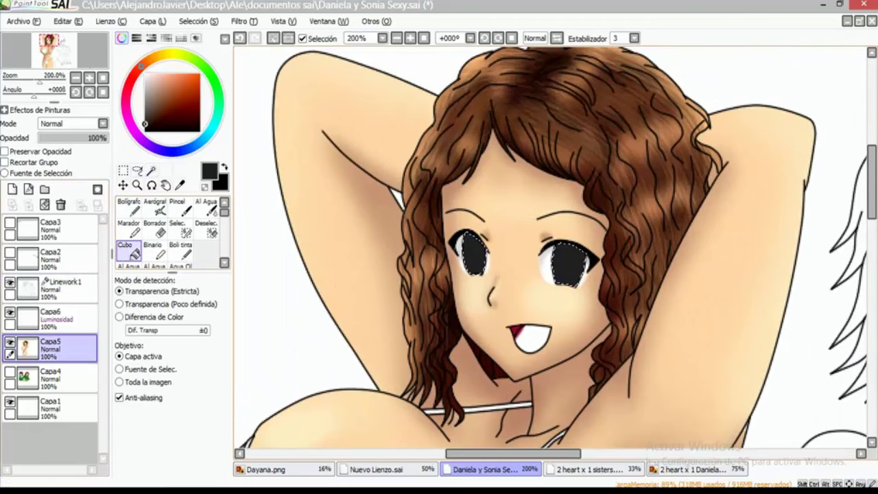
Create layer Capa7 above Capa5 and airbrush a black round pupil in each eye at size 7, density 100
scroll(445, 264, "up", 2)
key("ctrl+shift+n")
key("v")
scroll(445, 236, "up", 3)
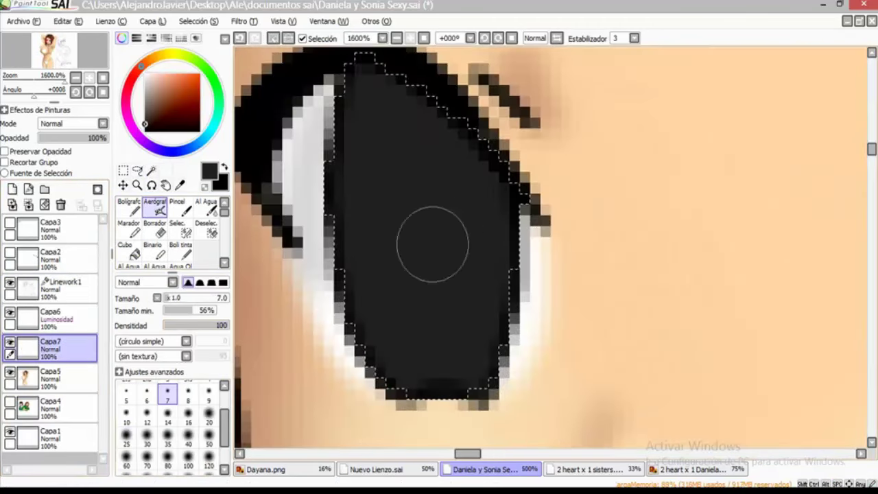
mouse_move(420, 230)
left_mouse_down()
mouse_move(417, 269)
mouse_move(421, 205)
left_mouse_up()
scroll(715, 295, "down", 2)
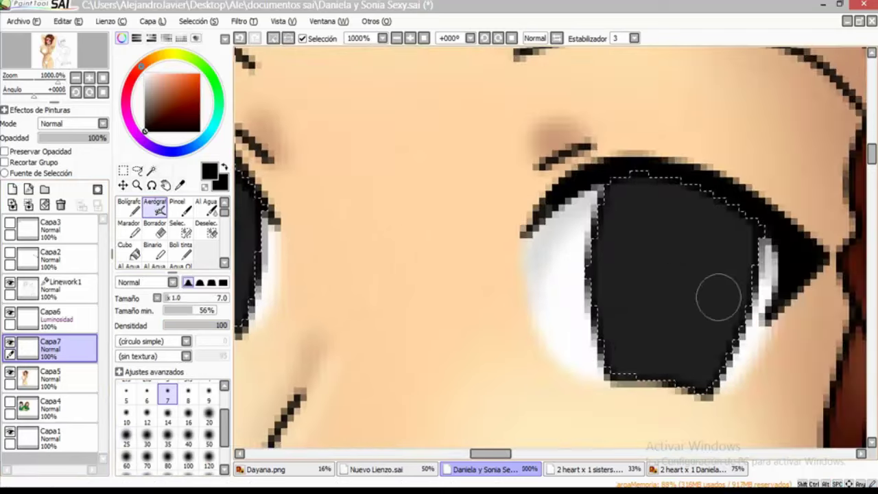
scroll(656, 309, "down", 1)
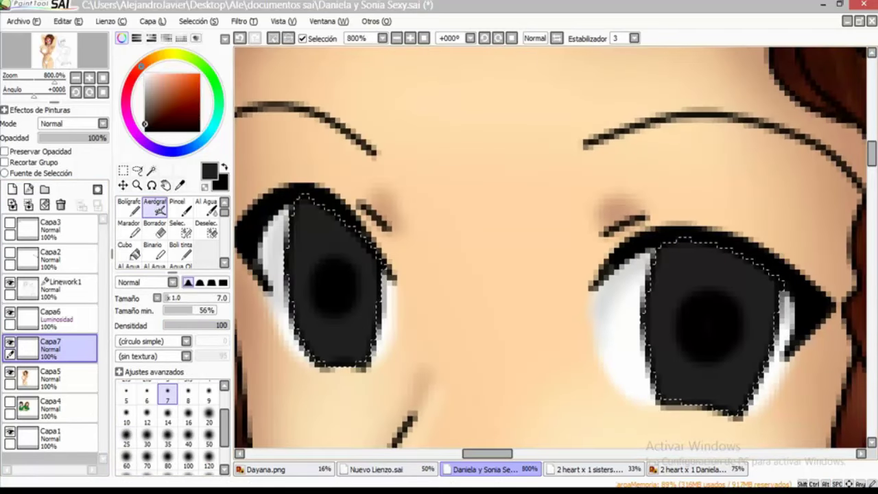
Return to layer Capa5 and refill both irises with a lighter dark grey
left_click(51, 377)
key("g")
left_click_drag(549, 275, 562, 206)
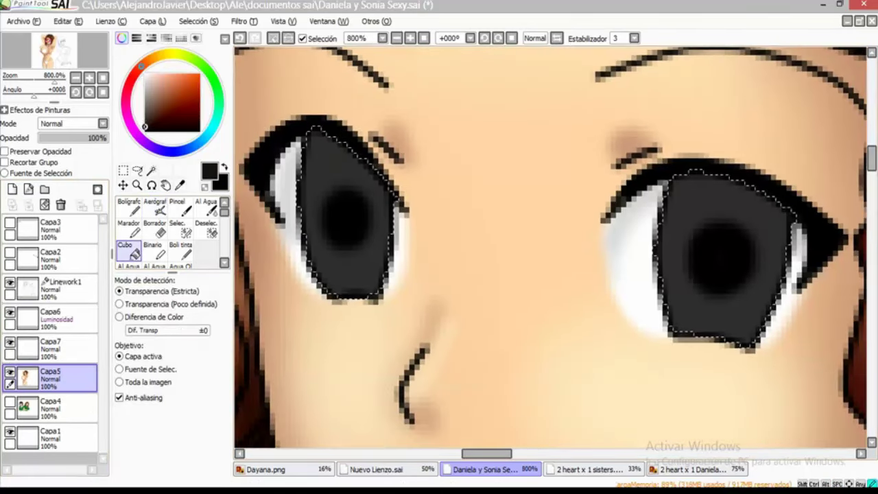
Airbrush dark radial streaks around the pupils in both irises at size 2, density 100
key("v")
key("bracketleft")
key("bracketleft")
key("bracketright")
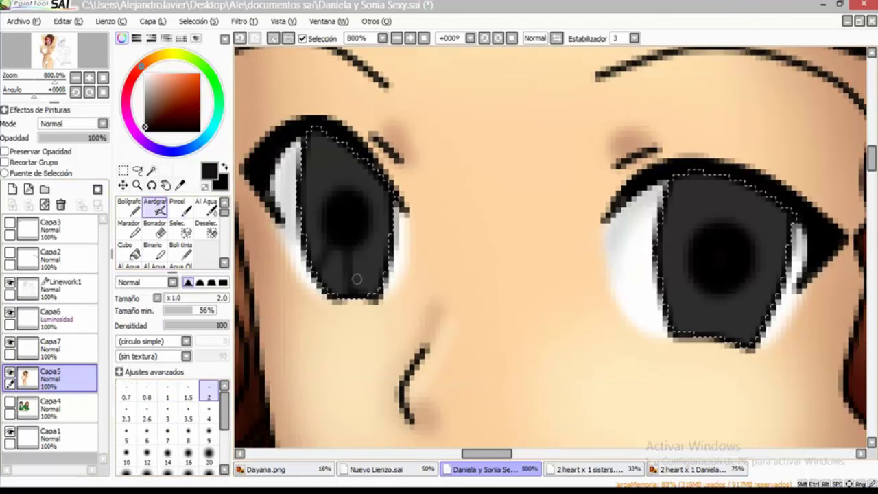
left_click_drag(353, 182, 286, 158)
left_click_drag(305, 244, 184, 247)
left_click_drag(552, 203, 600, 237)
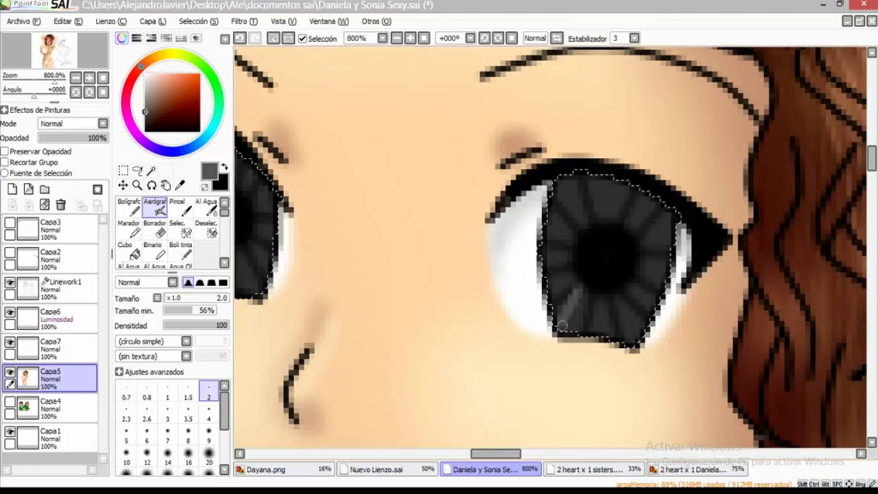
Airbrush medium grey radial streaks over both irises, using size 2 and the finer size 1
left_click_drag(561, 325, 645, 336)
mouse_move(603, 234)
left_mouse_down()
mouse_move(558, 202)
mouse_move(533, 226)
left_mouse_up()
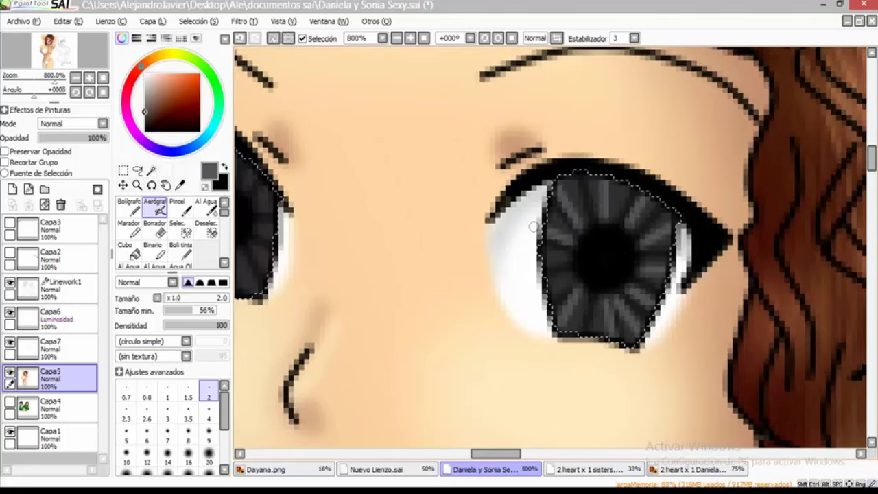
left_click_drag(533, 290, 650, 305)
key("bracketleft")
key("bracketleft")
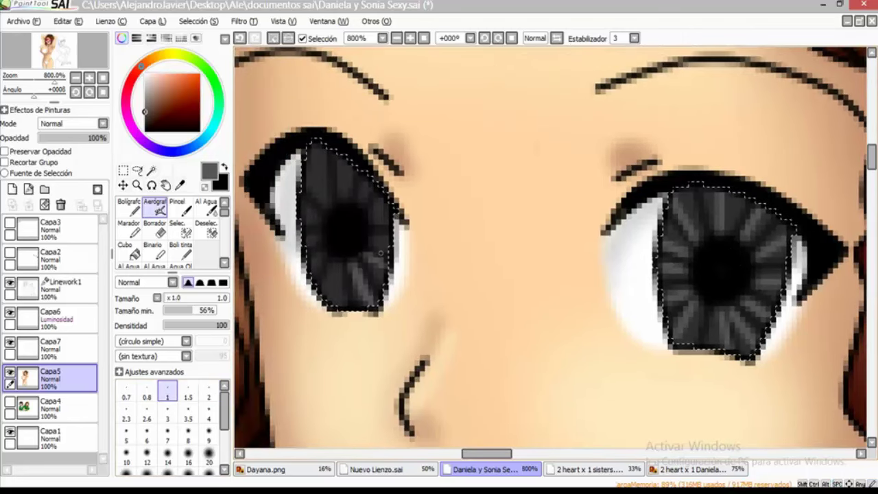
mouse_move(354, 209)
left_mouse_down()
mouse_move(295, 159)
mouse_move(288, 207)
left_mouse_up()
Sample near-black from the eye and airbrush soft shadows around the edges of both irises at size 7, density 41
key("bracketright")
key("bracketright")
key("bracketright")
key("bracketright")
key("bracketright")
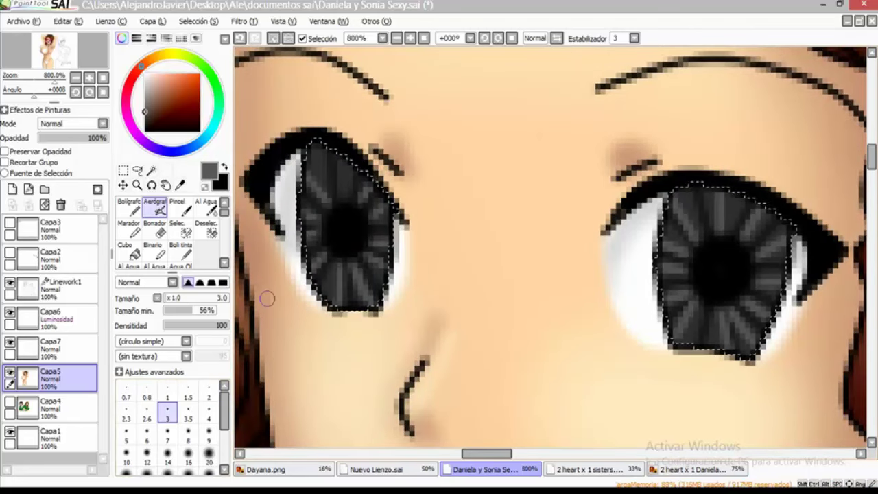
left_click_drag(686, 274, 542, 247)
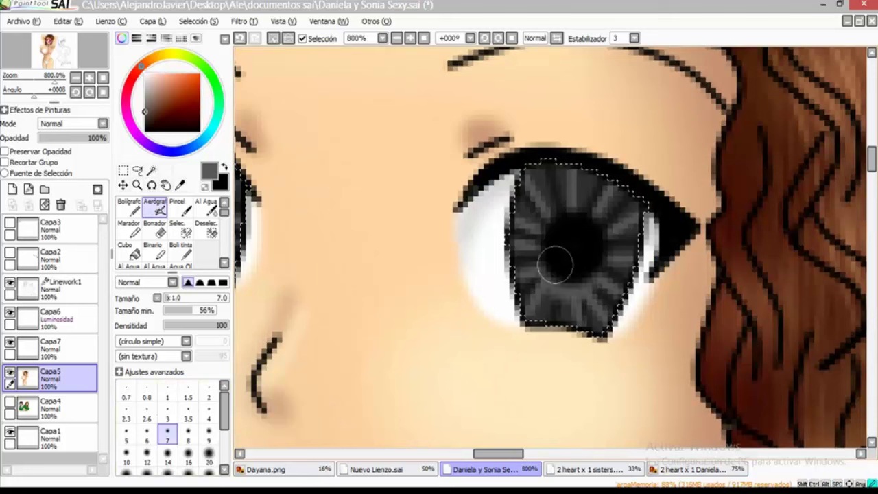
key("bracketright")
key("bracketright")
key("bracketright")
key("bracketright")
key("bracketright")
left_click(555, 264, "alt")
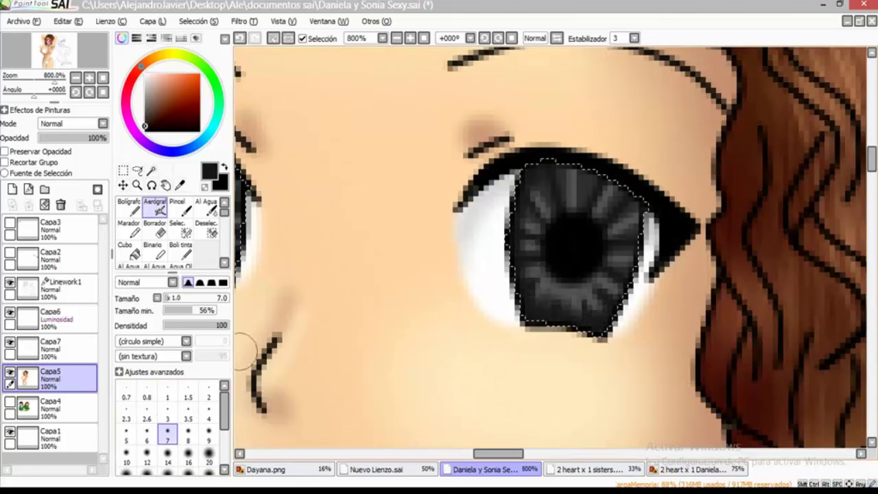
key("ctrl+z")
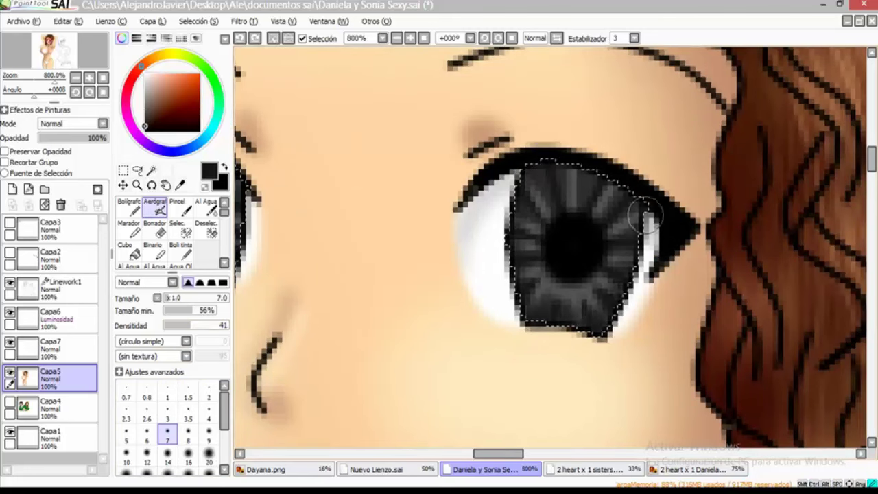
left_click_drag(600, 317, 765, 334)
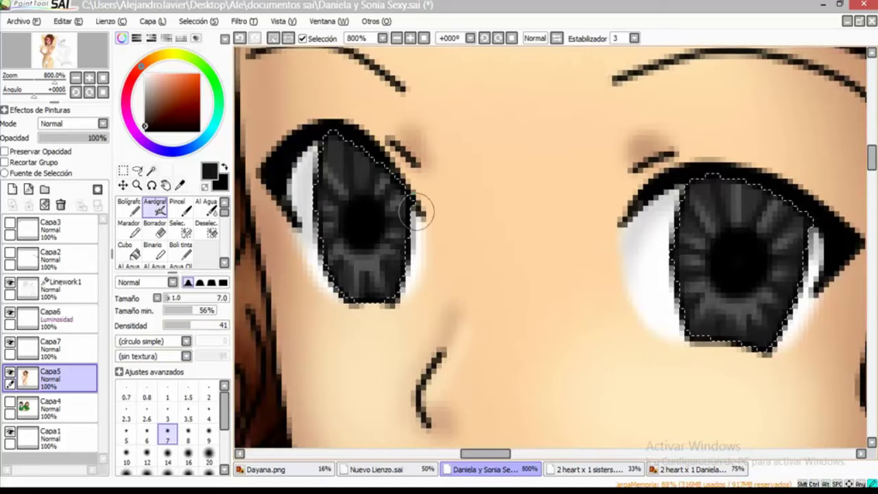
mouse_move(385, 263)
left_mouse_down()
mouse_move(322, 221)
mouse_move(379, 184)
mouse_move(374, 168)
mouse_move(362, 212)
left_mouse_up()
Airbrush the upper part of both irises black at size 14, density 69
key("bracketright")
key("bracketright")
key("bracketright")
key("bracketright")
key("bracketright")
scroll(578, 196, "right", 5)
left_click_drag(578, 196, 586, 201)
left_click_drag(573, 242, 558, 274)
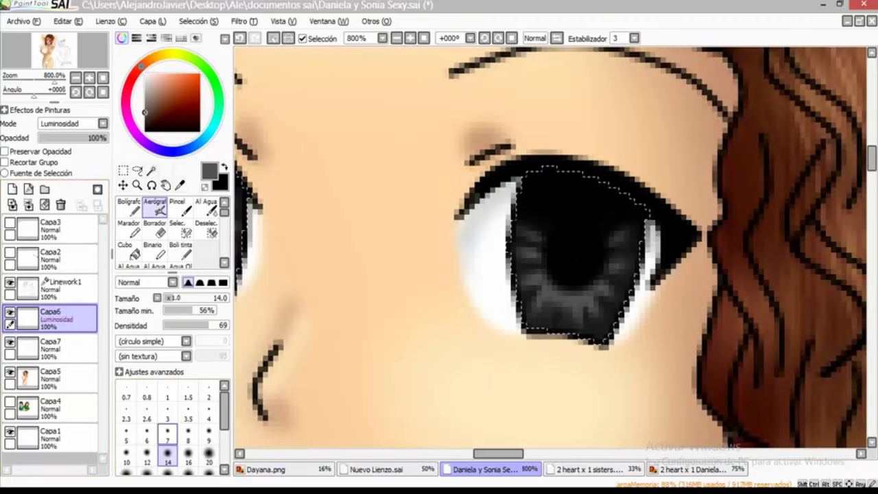
Airbrush soft grey glows on the lower irises on luminosity layer Capa6 at size 7, density 43
left_click_drag(549, 301, 598, 290)
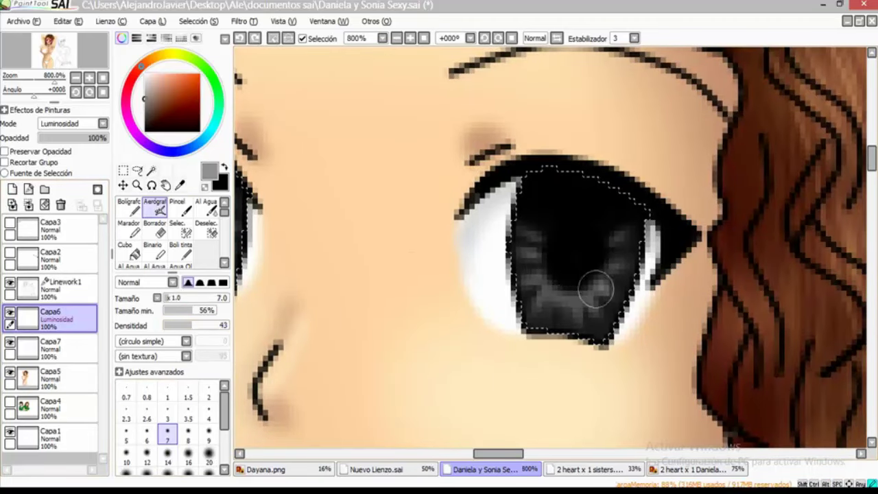
scroll(549, 247, "left", 5)
left_click_drag(398, 267, 411, 244)
Add brighter grey glow spots beside the pupils of both eyes with the airbrush at size 5, density 100
scroll(548, 247, "up", 2)
left_click(125, 433)
left_click(227, 325)
mouse_move(367, 305)
left_mouse_down()
mouse_move(371, 312)
mouse_move(379, 302)
left_mouse_up()
key("ctrl+z")
scroll(378, 301, "right", 3)
left_click(600, 346)
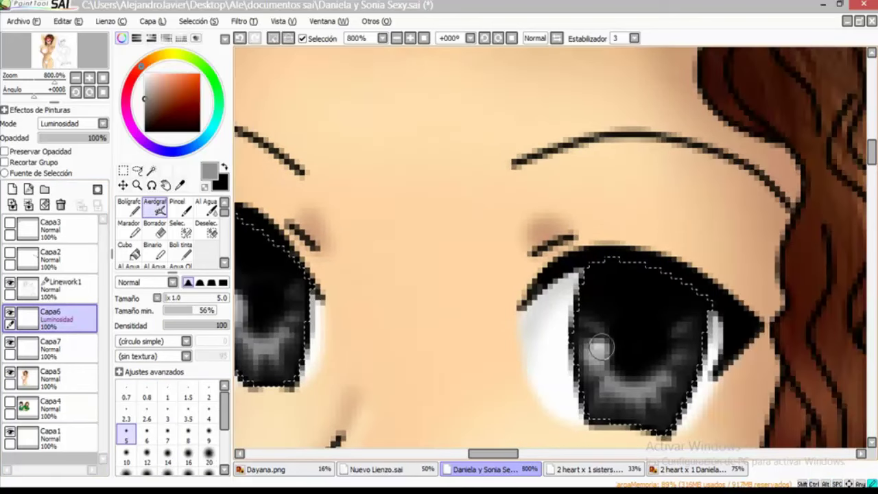
Airbrush white highlight spots on the upper part of both eyes at size 7
left_click(144, 73)
left_click(168, 431)
scroll(408, 242, "left", 3)
left_click(408, 242)
Fill the white tongue area of the open mouth with light pink on layer Capa5
left_click(50, 376)
left_click(126, 101)
left_click(163, 74)
left_click(126, 250)
scroll(480, 247, "down", 5)
left_click(467, 288)
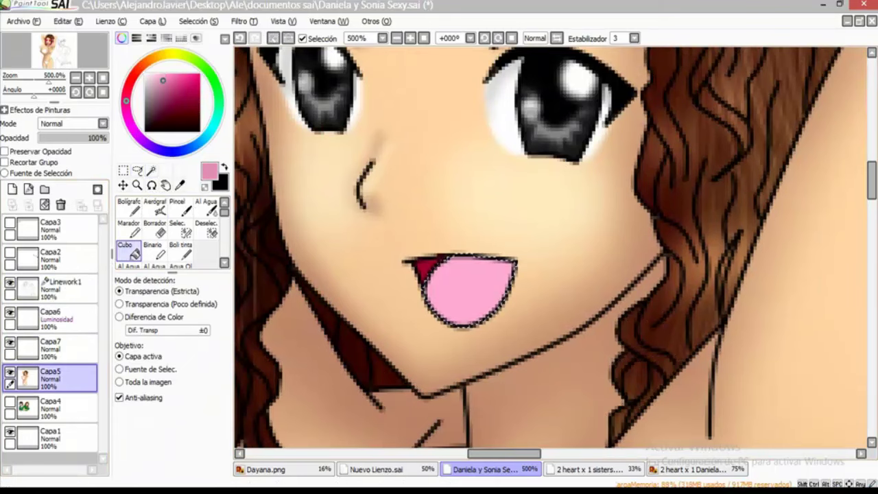
Airbrush darker pink shading along the tongue's edge at size 9, density 53, and clear the selection
left_click(155, 206)
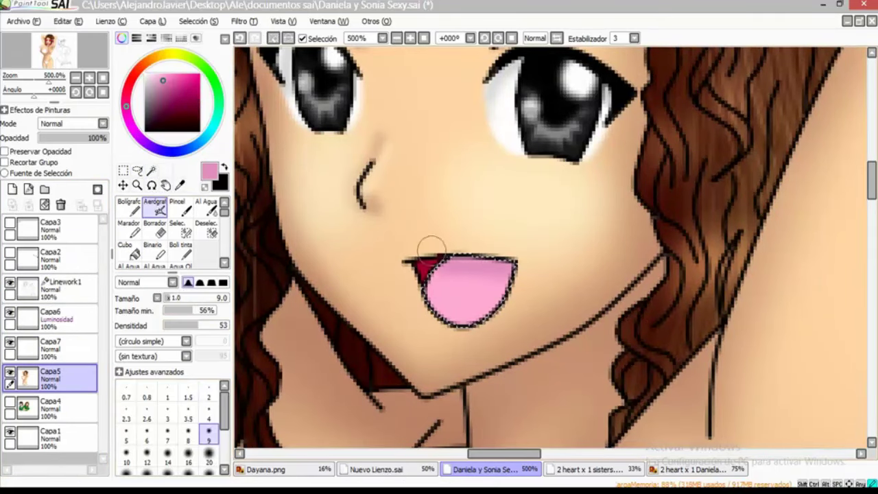
key("a")
scroll(489, 259, "down", 6)
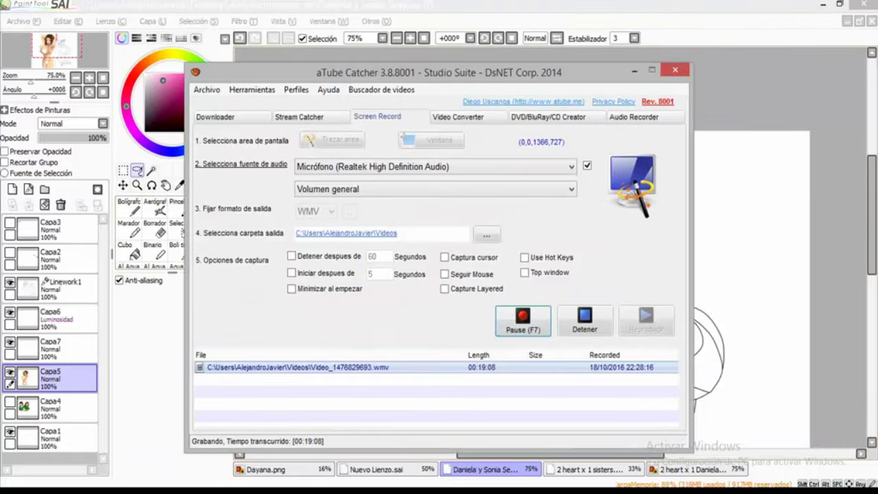
scroll(522, 246, "down", 3)
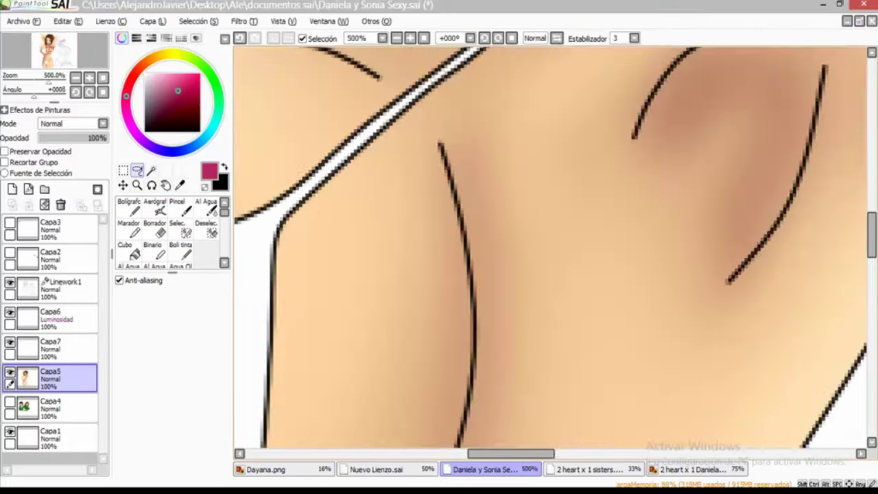
scroll(461, 281, "up", 1)
key("b")
scroll(461, 280, "up", 1)
left_click_drag(452, 281, 449, 347)
key("ctrl+z")
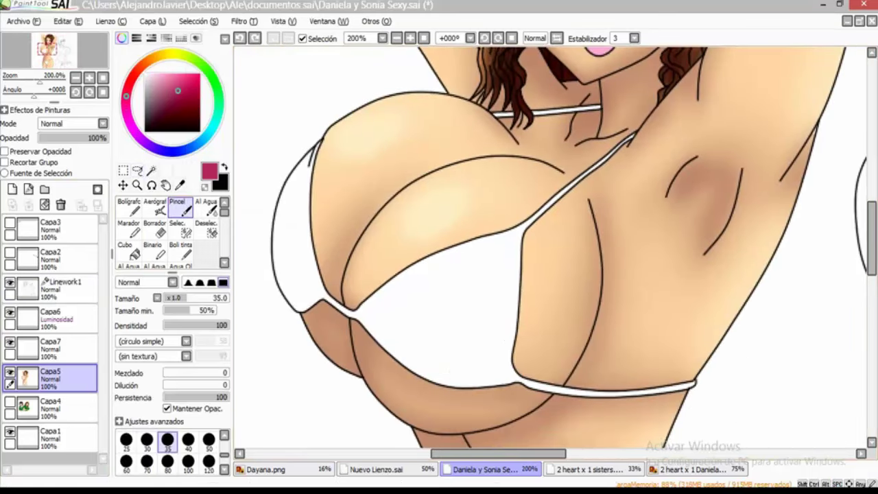
Select the left figure's bikini top and bottom areas with the Magic Wand on layer Linework1
scroll(505, 264, "down", 2)
scroll(505, 263, "down", 2)
scroll(505, 263, "up", 2)
scroll(505, 263, "up", 1)
left_click(69, 288)
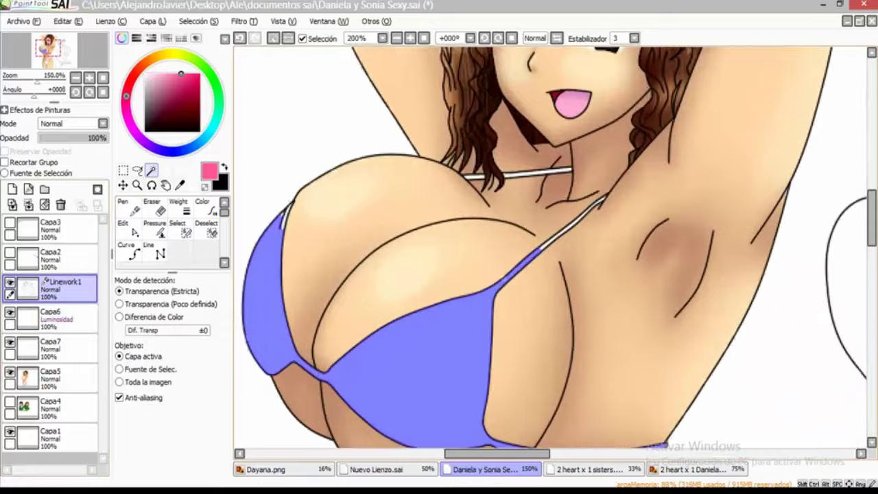
scroll(549, 247, "down", 5)
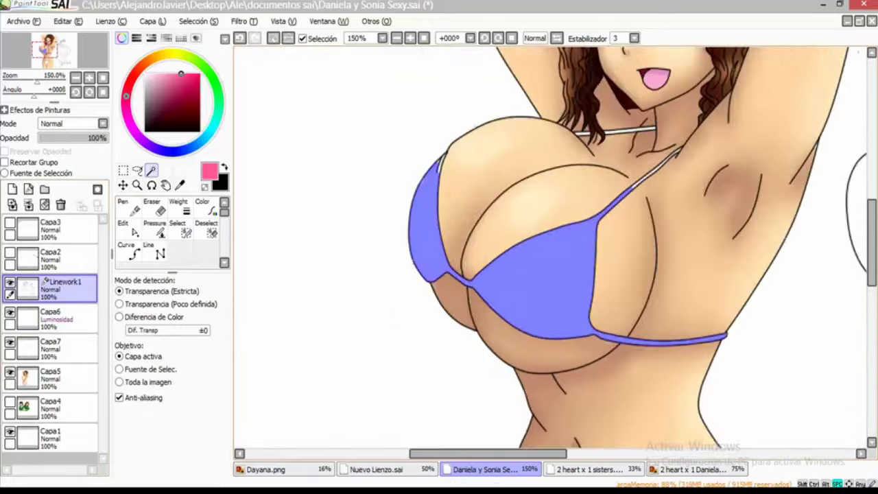
scroll(549, 247, "up", 5)
Touch up the bikini selection in the narrow strap areas with the Select pen at size 3
left_click(178, 231)
scroll(424, 212, "up", 4)
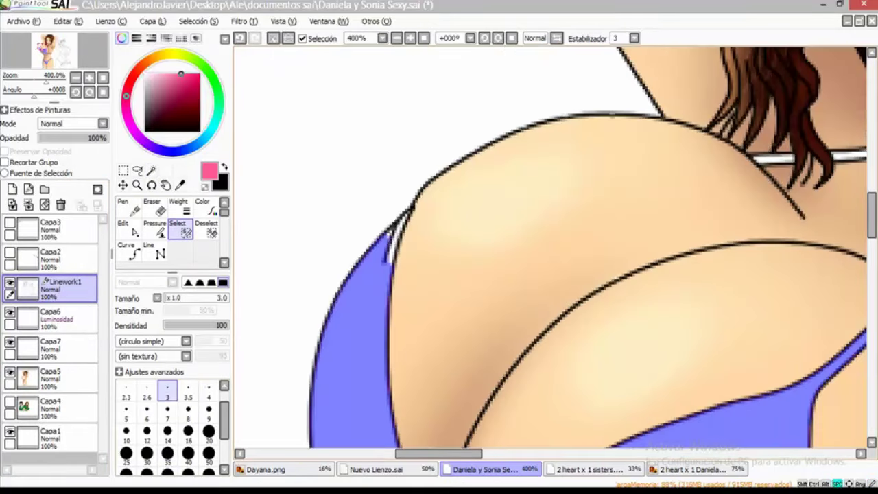
scroll(387, 315, "down", 5)
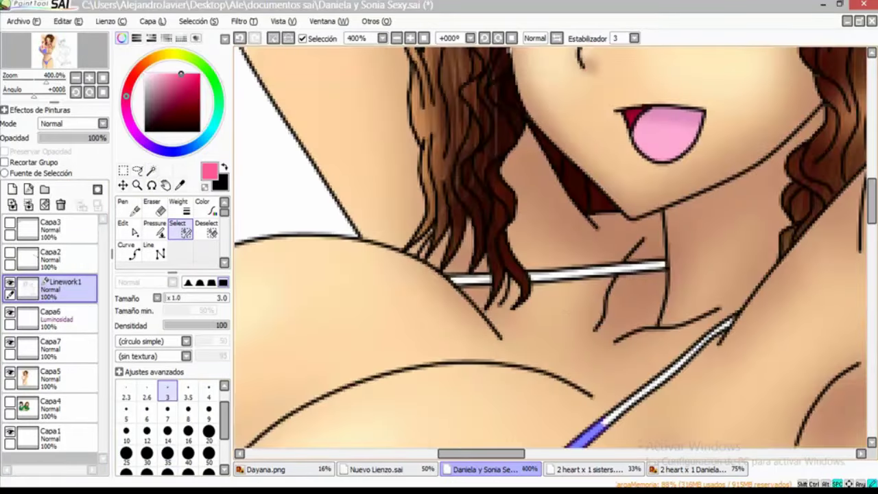
scroll(473, 268, "down", 3)
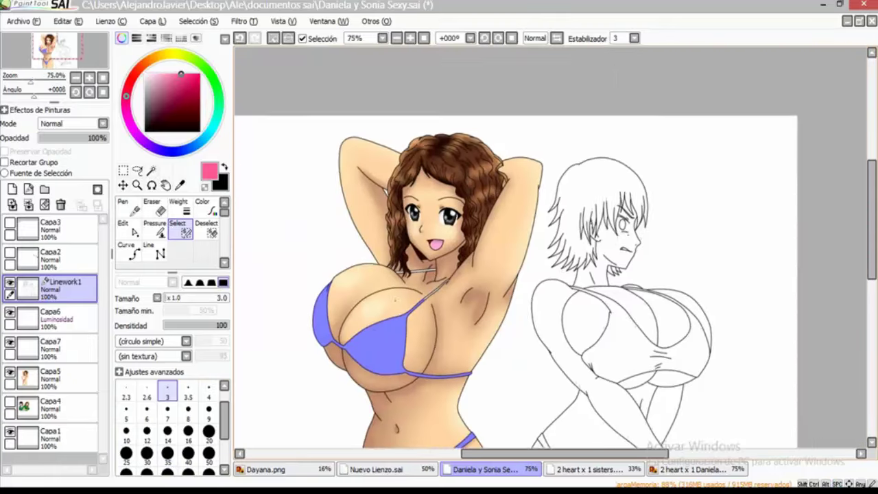
Fill the selected bikini areas with bright pink on layer Capa5
left_click(50, 374)
left_click(125, 251)
left_click(391, 247)
left_click(425, 394)
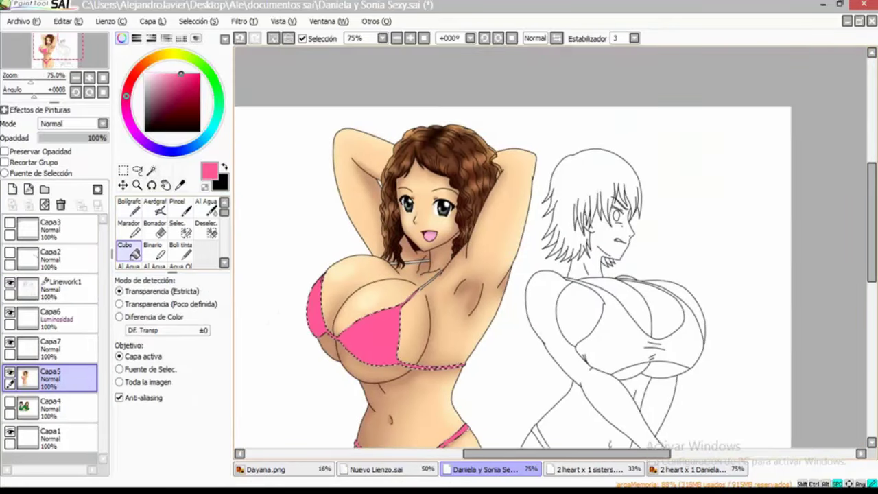
Create layer Capa8 below Capa5 and paint the neck straps dark pink with the Brush at size 35
scroll(429, 178, "up", 3)
left_click(12, 189)
key("v")
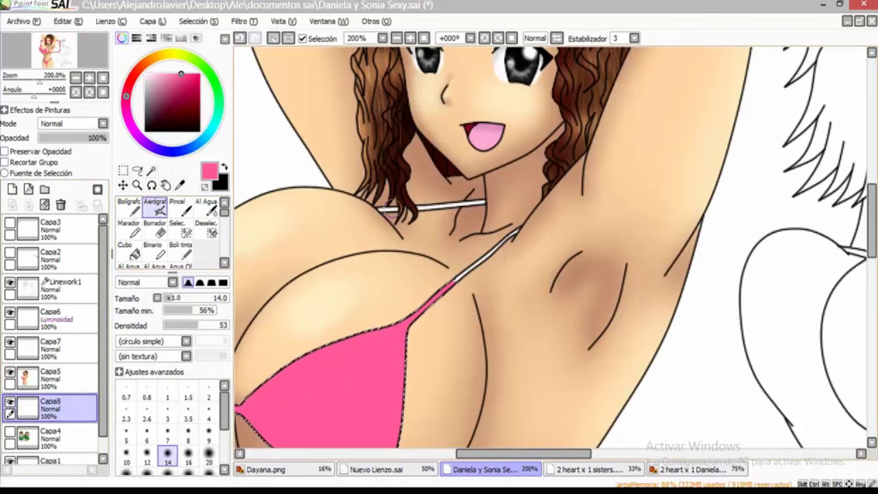
left_click(177, 205)
left_click_drag(484, 199, 535, 185)
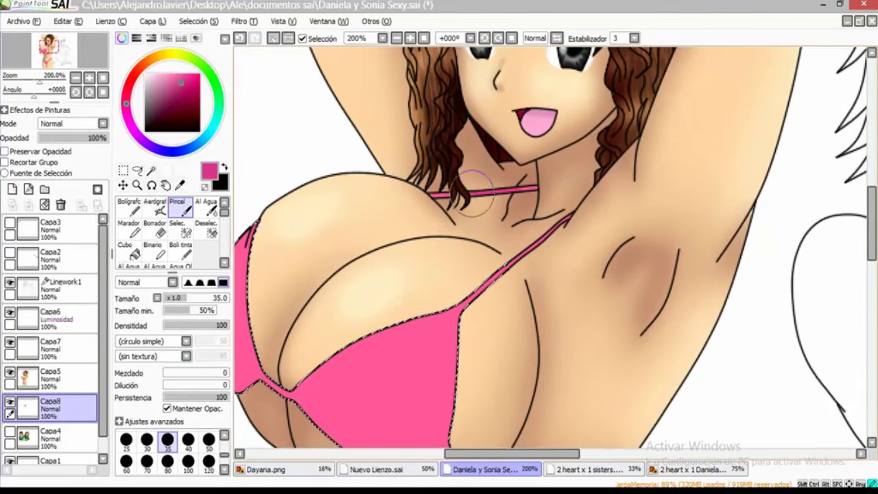
left_click_drag(491, 218, 443, 150)
Airbrush dark pink shading down the bikini's shoulder strap on layer Capa8 at size 35, with densities 53 and 100
key("v")
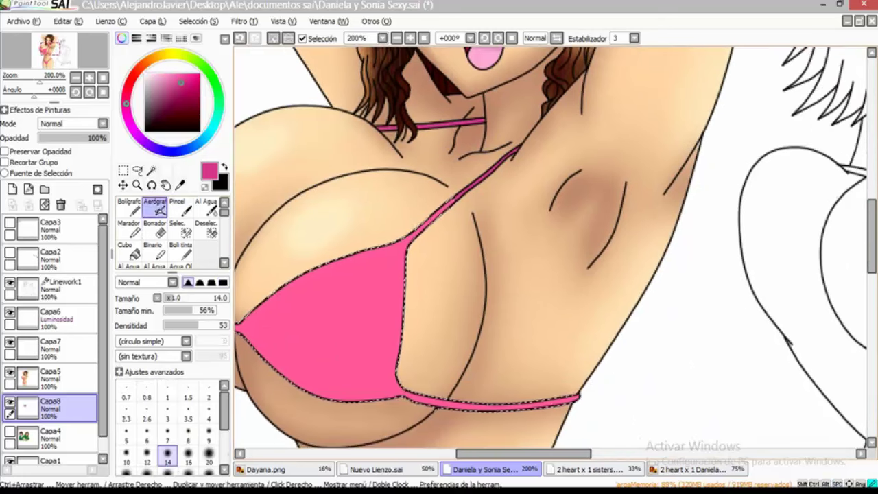
key("bracketright")
key("bracketright")
key("bracketright")
key("bracketright")
key("bracketright")
scroll(458, 194, "up", 1)
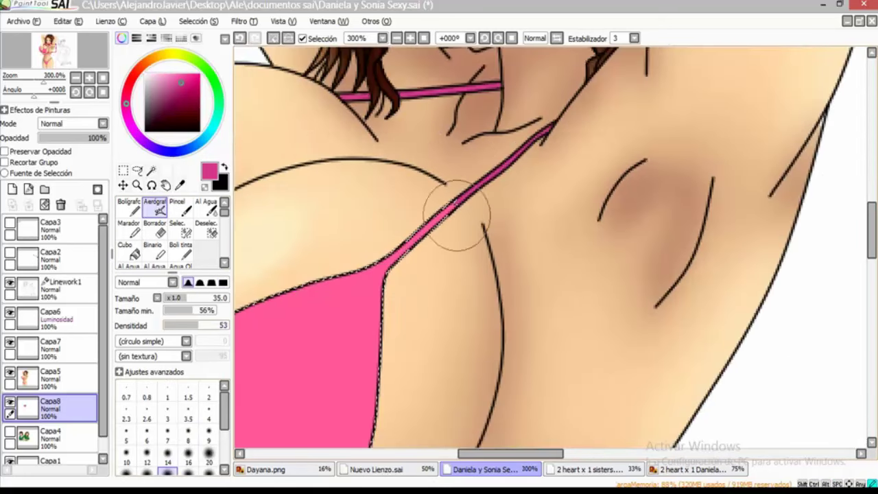
left_click(153, 21)
left_click(480, 230)
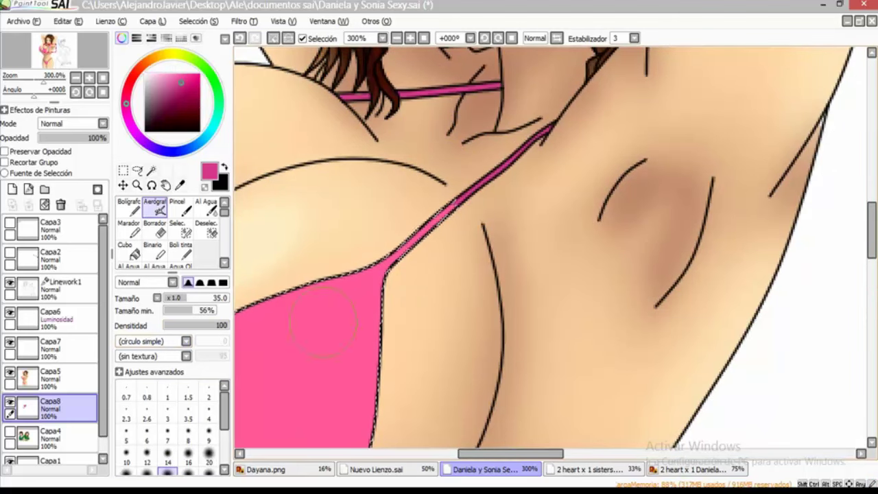
Switch to layer Capa5 and airbrush the lower part of the shoulder strap dark pink at size 35, density 100
key("a")
left_click(151, 171)
left_click(137, 171)
left_click(50, 375)
left_click(155, 206)
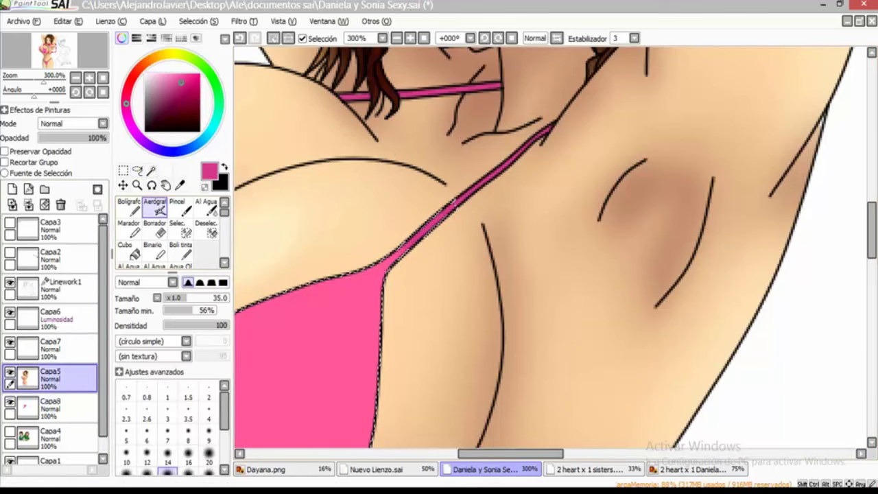
Airbrush dark pink shading along the lower and outer parts of both bikini cups at size 50, density 47
scroll(318, 275, "down", 3)
scroll(338, 197, "up", 2)
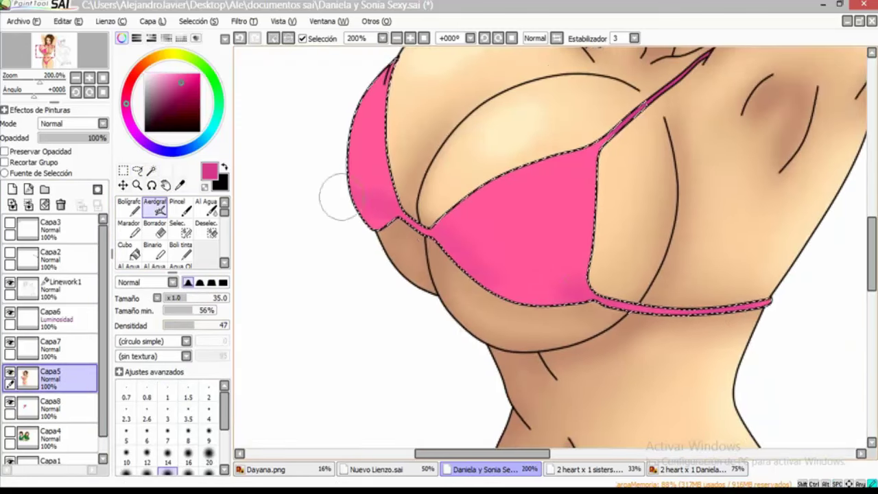
key("bracketright")
key("bracketright")
mouse_move(638, 116)
left_mouse_down()
mouse_move(480, 261)
mouse_move(454, 332)
left_mouse_up()
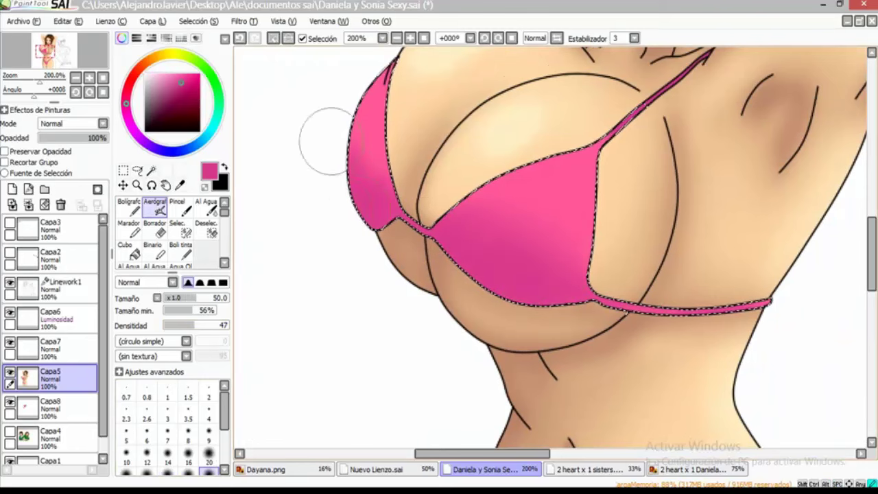
Airbrush dark pink shading along the edges of the bikini bottom at sizes 50 and 35, density 47
scroll(565, 298, "down", 5)
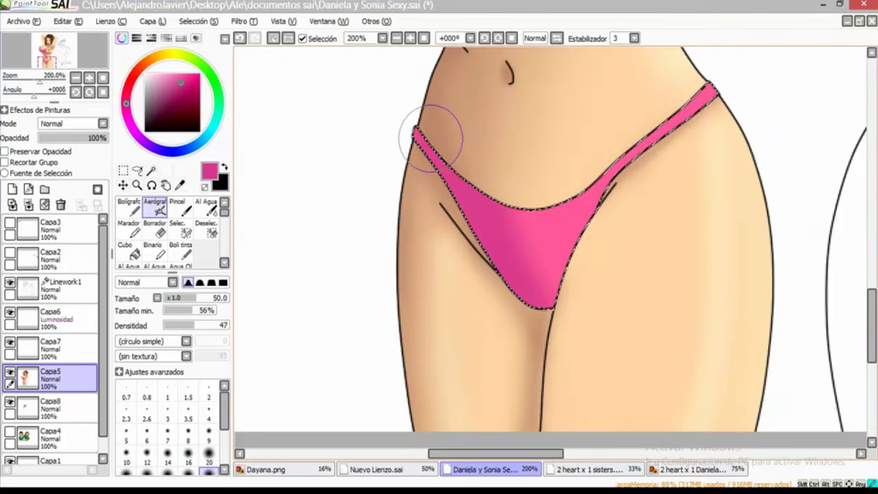
key("bracketleft")
key("bracketleft")
scroll(545, 226, "up", 2)
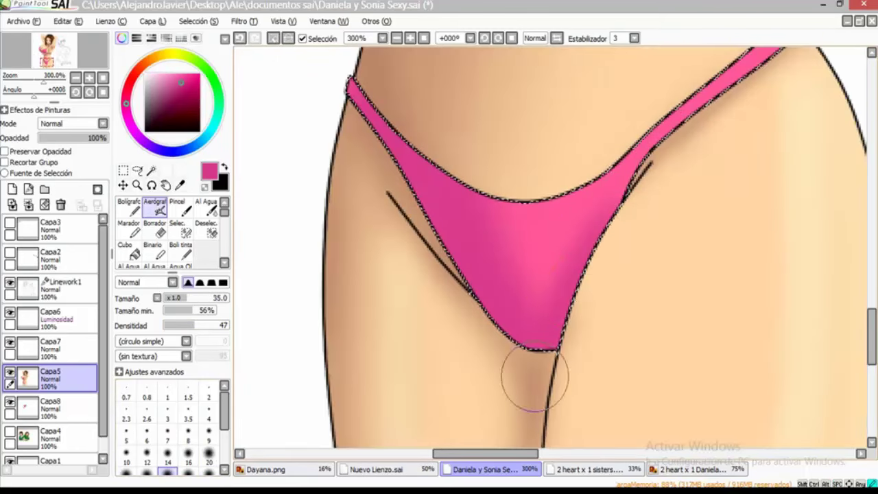
Airbrush dark pink shading along the bikini top's side strap at size 35, density 47
scroll(534, 379, "down", 2)
scroll(519, 343, "up", 5)
scroll(624, 185, "down", 2)
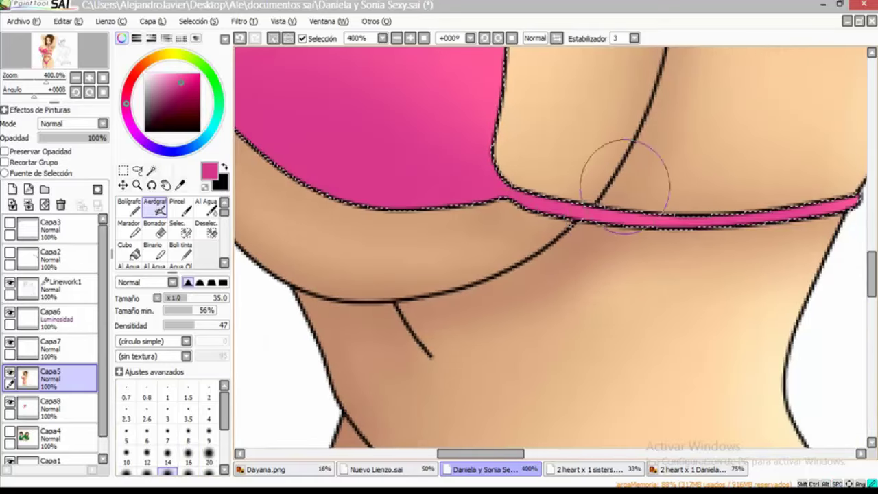
scroll(624, 185, "down", 1)
scroll(548, 247, "up", 3)
Choose a darker purple-magenta and airbrush it over the neck and shoulder straps on layer Capa8 at size 35, density 47
left_click(183, 92)
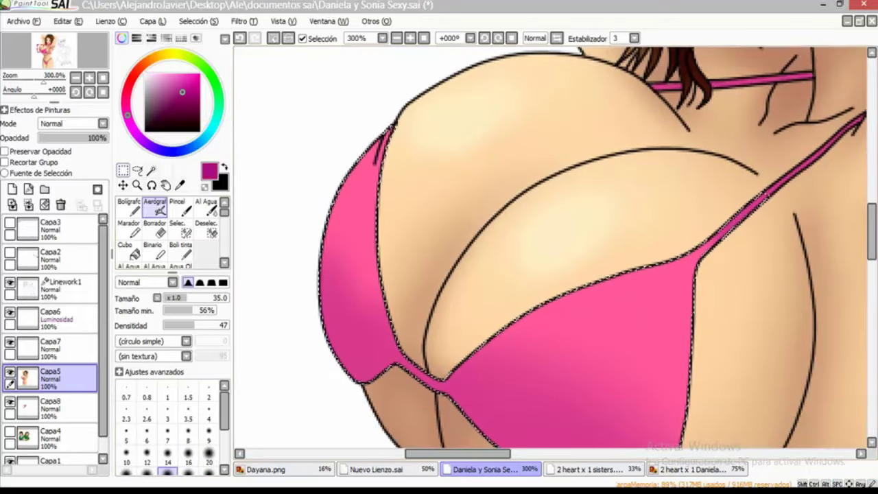
left_click(50, 404)
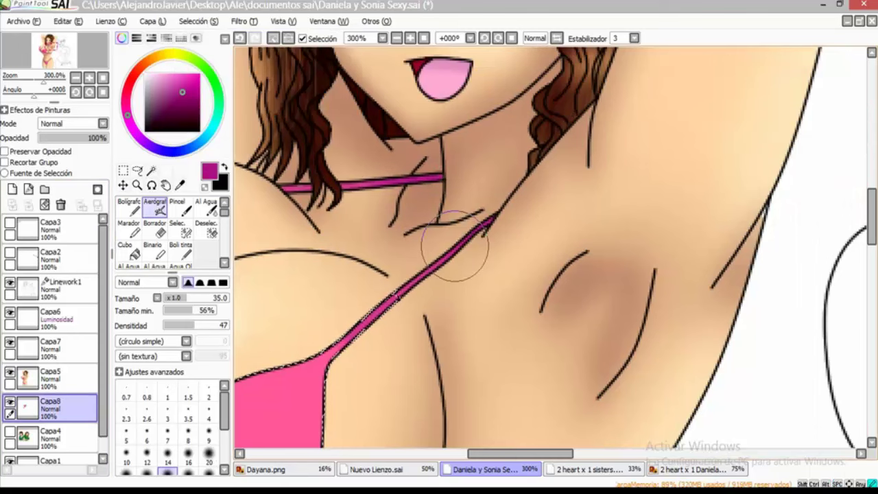
scroll(453, 230, "down", 1)
Switch to layer Capa5 and airbrush purple-magenta shading on the lower shoulder strap and bikini bottom, at size 35, reducing the size to 14
left_click(50, 377)
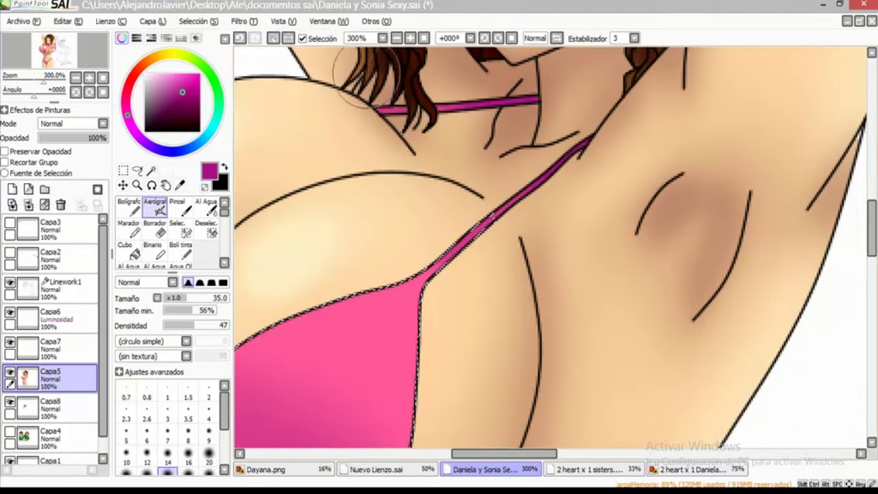
scroll(425, 171, "down", 3)
scroll(384, 164, "down", 5)
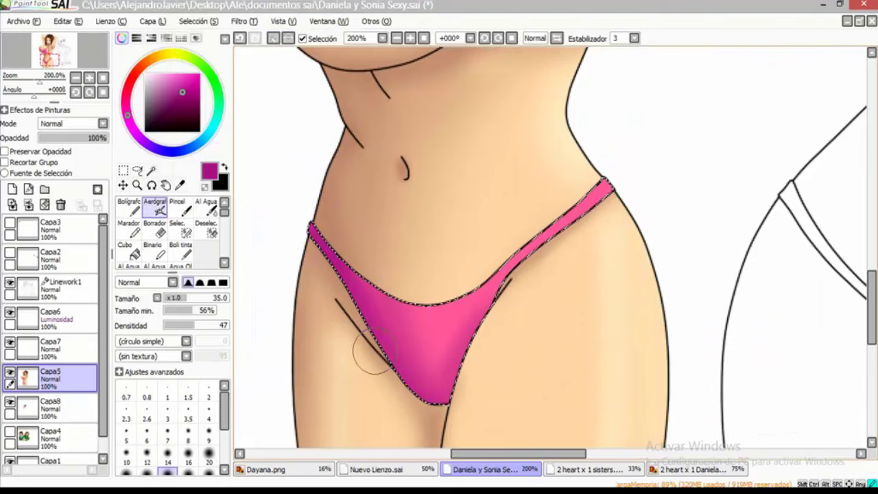
scroll(525, 146, "up", 3)
key("bracketleft")
key("bracketleft")
key("bracketleft")
key("bracketleft")
key("bracketleft")
Airbrush deep purple-magenta shading across the lower parts of the bikini cups at size 50, density 47
scroll(452, 346, "down", 3)
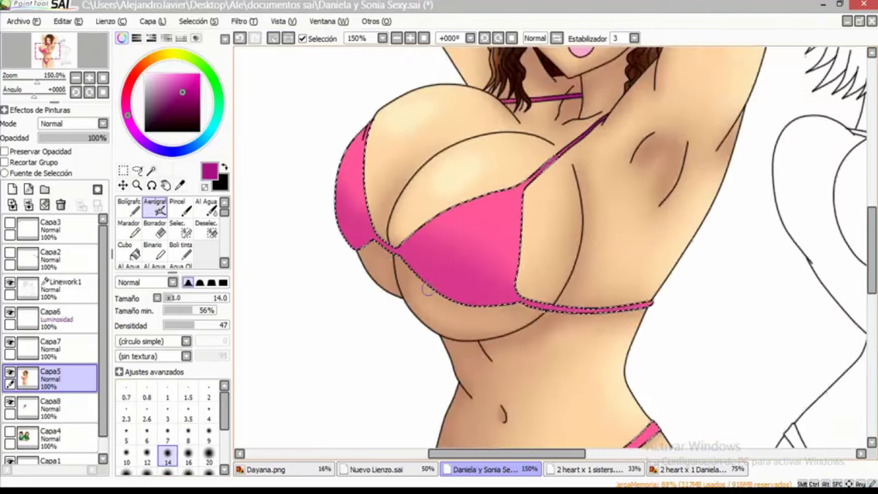
scroll(441, 333, "up", 1)
key("bracketright")
key("bracketright")
key("bracketright")
key("bracketright")
key("bracketright")
key("bracketright")
key("bracketright")
mouse_move(508, 288)
left_mouse_down()
mouse_move(640, 367)
mouse_move(588, 382)
left_mouse_up()
Sample the bright pink, airbrush bright and light pink highlights on the bikini cups at size 50, and clear the selection
scroll(514, 318, "up", 2)
scroll(549, 247, "down", 1)
left_click(693, 161, "alt")
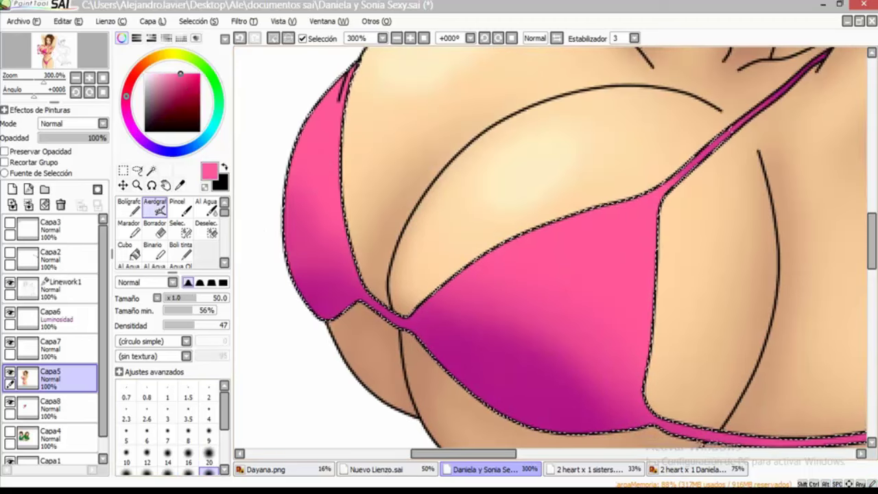
left_click_drag(308, 151, 295, 98)
left_click_drag(604, 220, 627, 264)
scroll(627, 264, "down", 2)
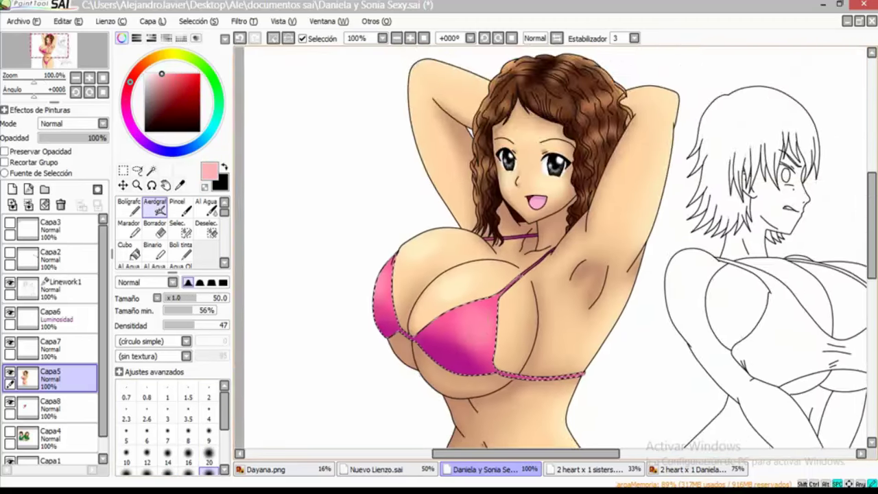
key("ctrl+d")
scroll(548, 247, "up", 2)
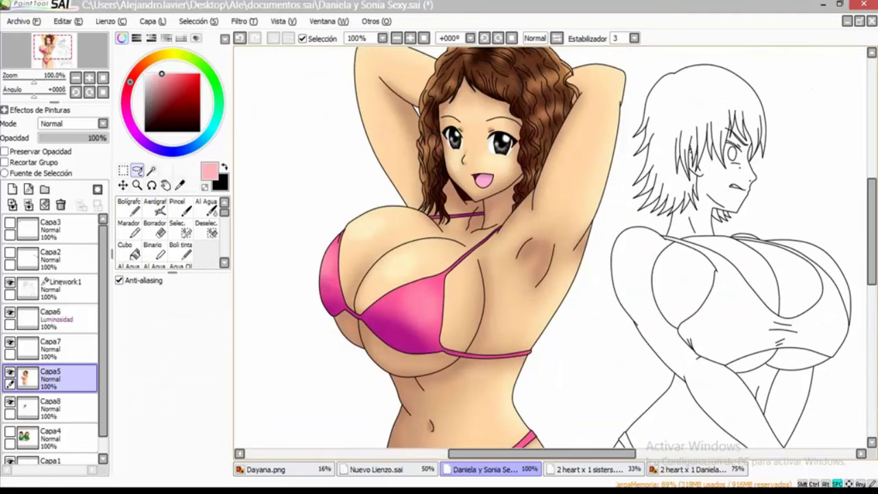
Select the right figure's torso, arms, legs, hands and face skin areas with the Magic Wand on layer Linework1
scroll(549, 247, "right", 3)
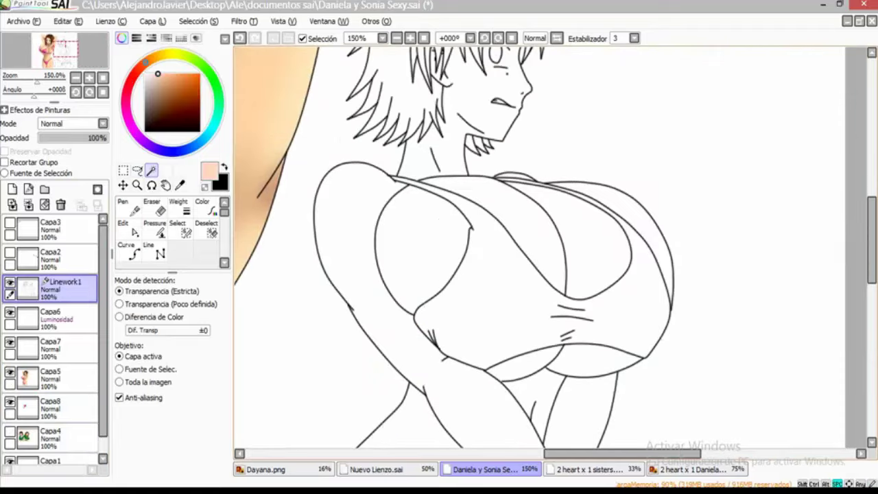
left_click(412, 254)
left_click(570, 226)
left_click(535, 363)
left_click(384, 329)
scroll(548, 246, "down", 5)
scroll(549, 246, "down", 5)
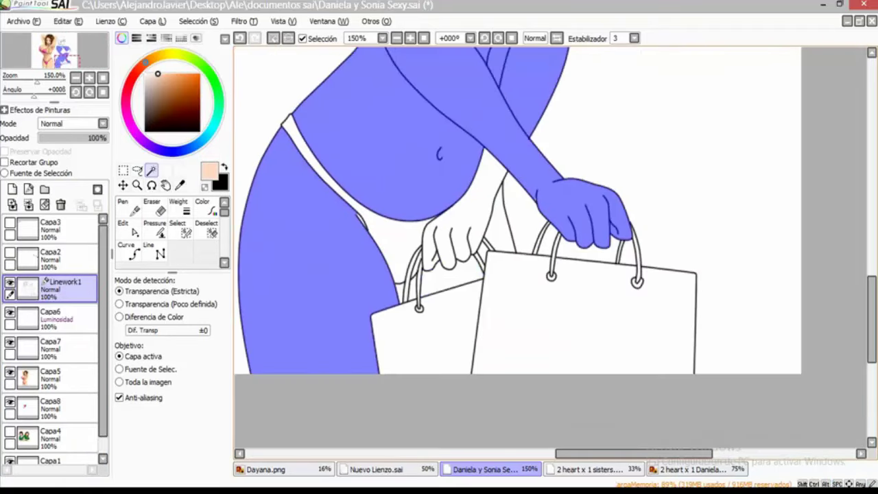
left_click(449, 247)
scroll(535, 247, "up", 10)
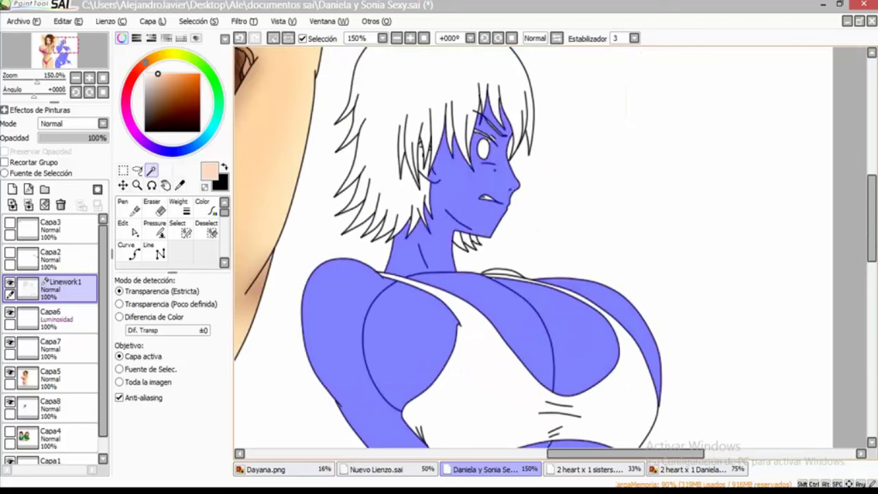
Extend the skin selection into the gaps around the ear, fringe and eyebrows with the Select pen at size 3
scroll(439, 137, "up", 6)
left_click(177, 227)
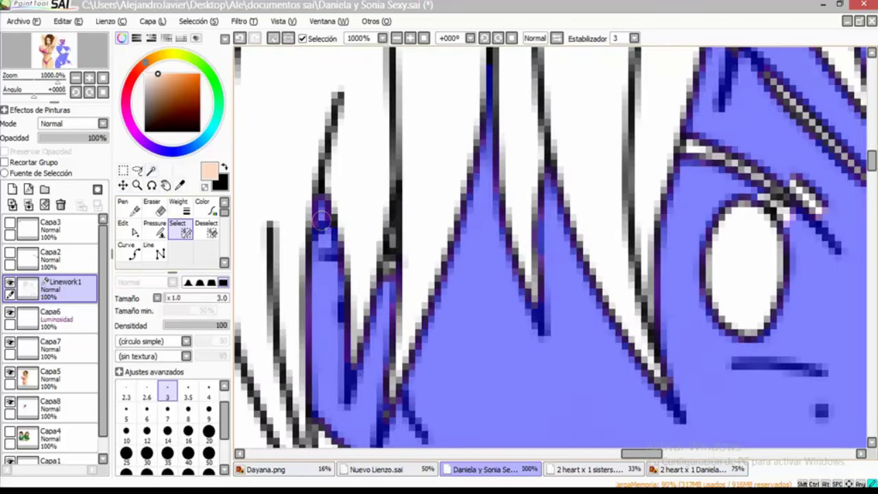
scroll(391, 255, "down", 2)
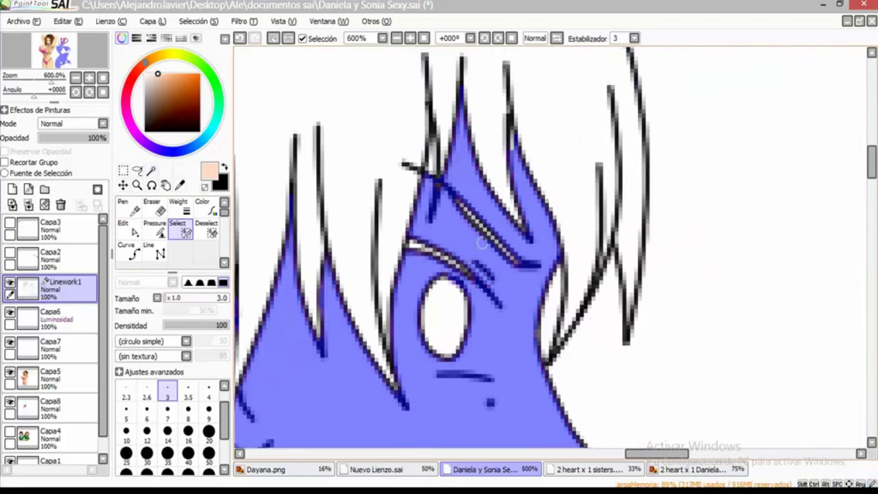
scroll(514, 132, "down", 4)
scroll(522, 172, "up", 5)
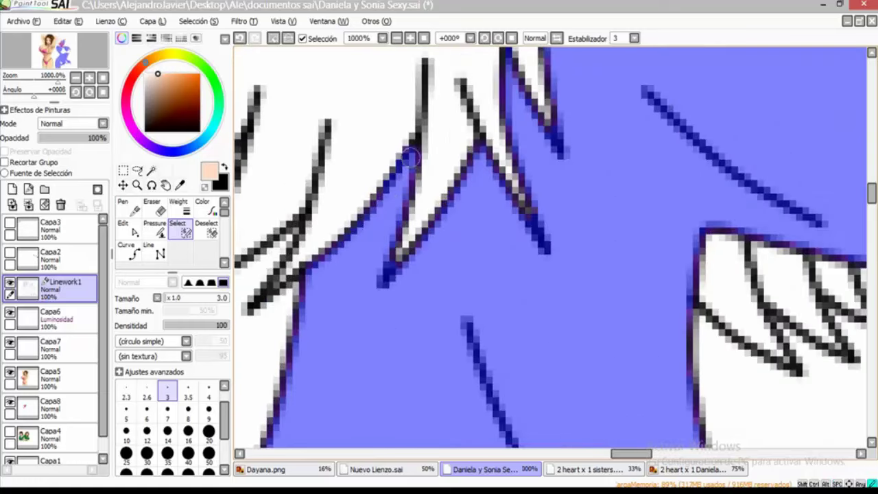
Paint the missing skin spots beside the neck hair and the far shoulder into the selection with the Select pen at size 3
scroll(535, 240, "down", 5)
scroll(541, 268, "up", 4)
left_click_drag(506, 257, 623, 258)
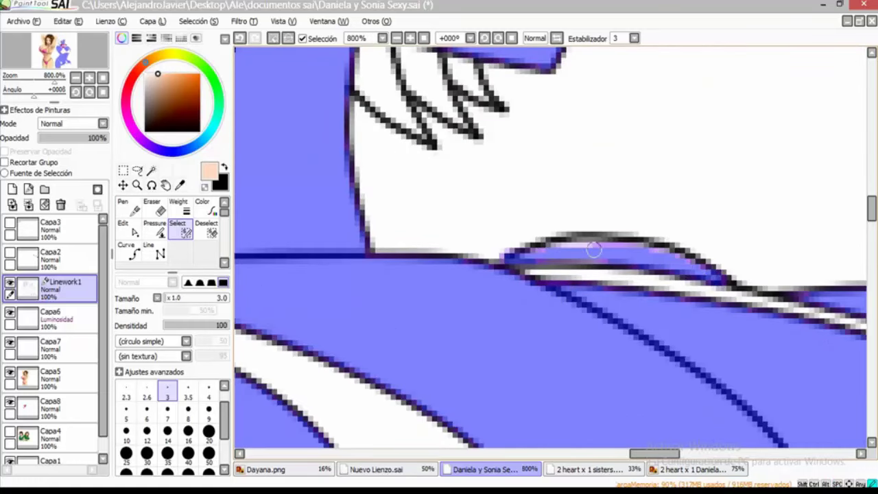
scroll(594, 259, "down", 4)
scroll(445, 240, "up", 3)
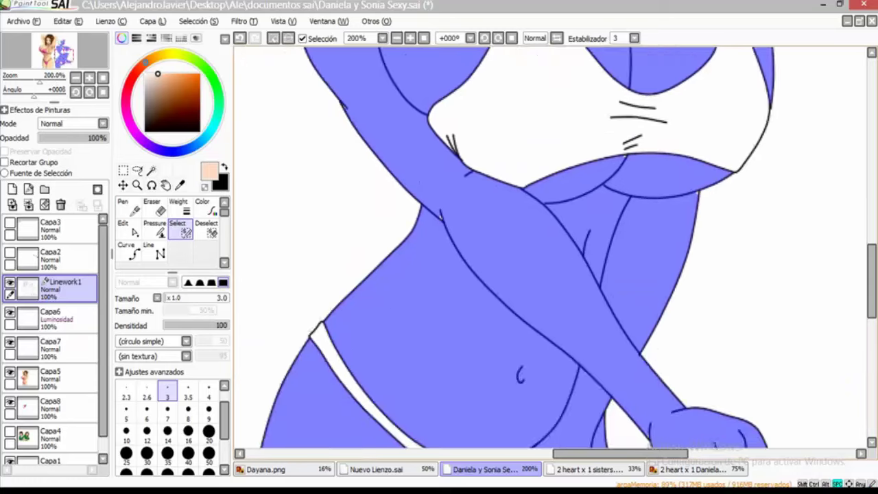
Complete the skin selection along the hips, hands and gaps between the bag handles with the Select pen at size 3
scroll(412, 229, "down", 3)
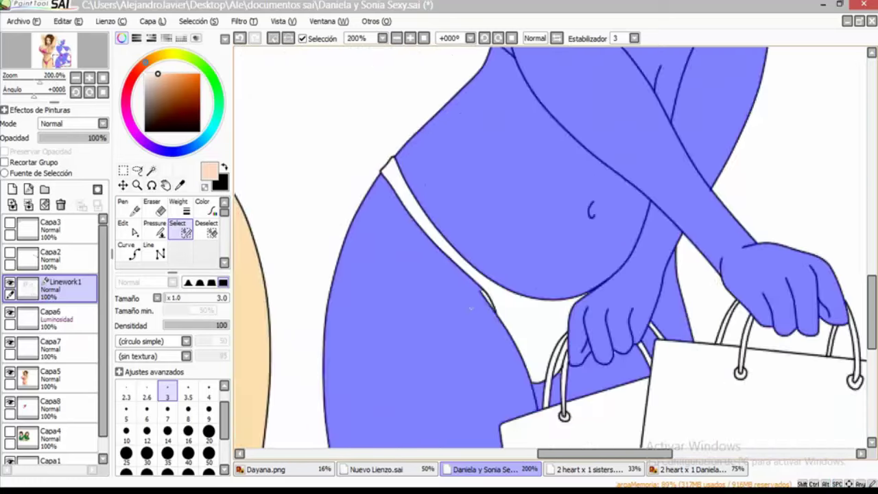
scroll(468, 226, "up", 4)
scroll(501, 274, "down", 3)
scroll(522, 281, "up", 3)
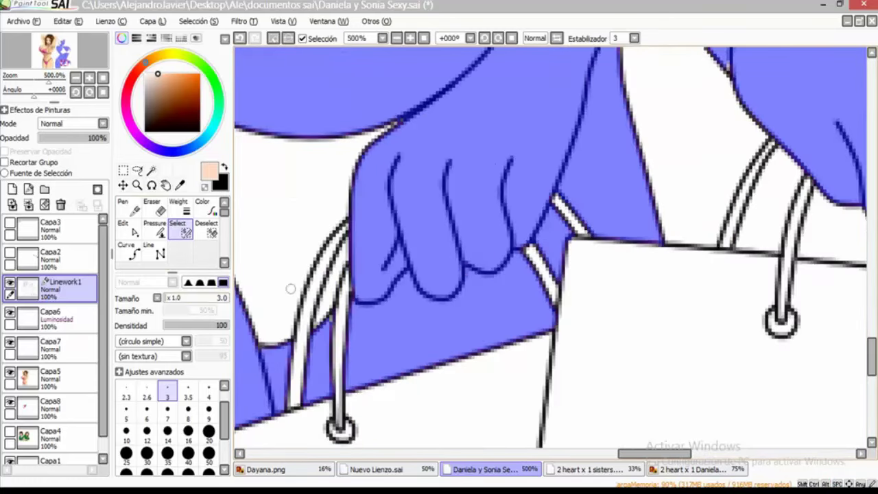
scroll(606, 162, "down", 1)
scroll(606, 163, "up", 2)
scroll(606, 163, "down", 3)
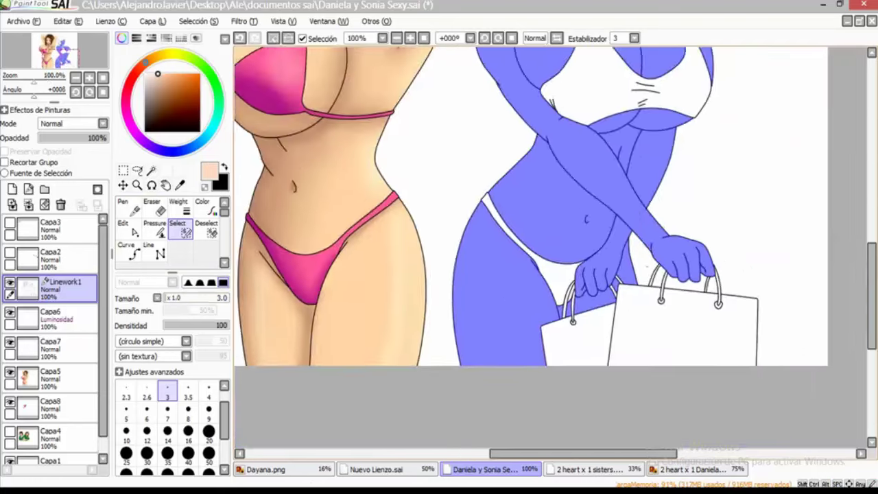
scroll(644, 183, "up", 3)
scroll(549, 247, "down", 2)
Fill the right figure's selected skin with light peach on layer Capa5 using the Bucket
left_click(50, 378)
left_click(125, 248)
scroll(549, 247, "down", 6)
scroll(549, 247, "down", 3)
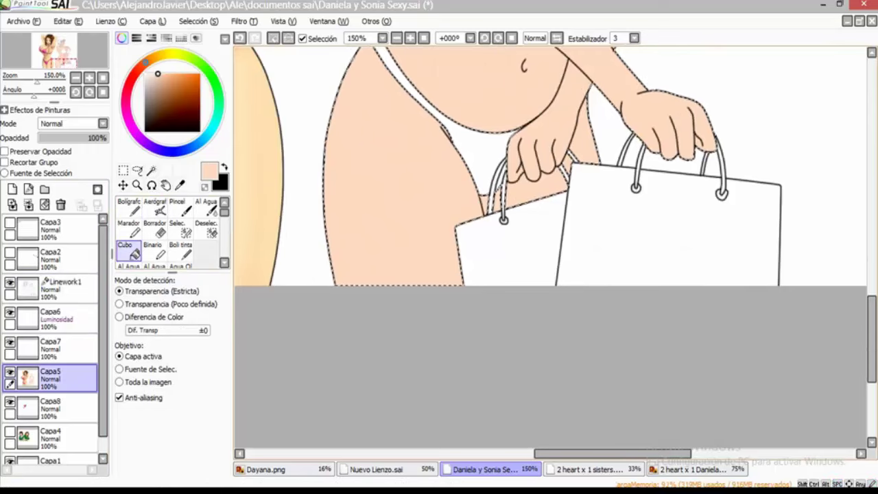
scroll(549, 247, "down", 3)
scroll(549, 247, "up", 2)
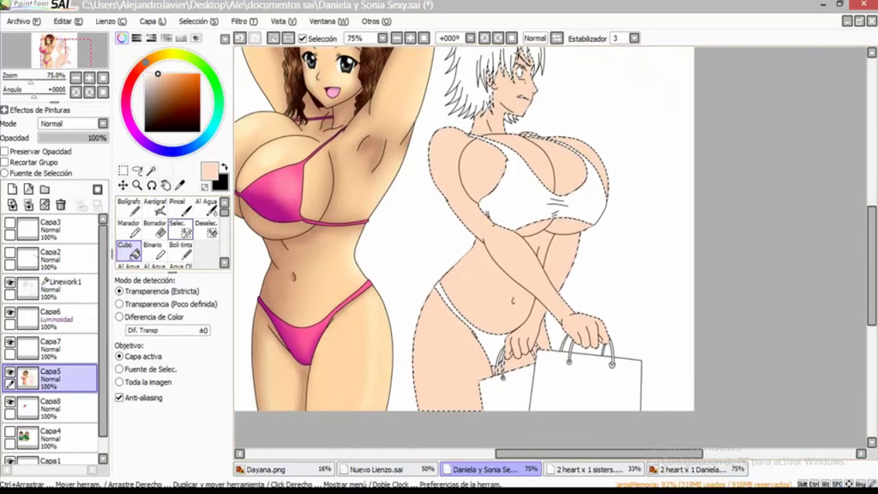
Airbrush darker skin shading on the right figure's upper arm, chest and belly at size 50, density 47
key("v")
scroll(349, 133, "up", 3)
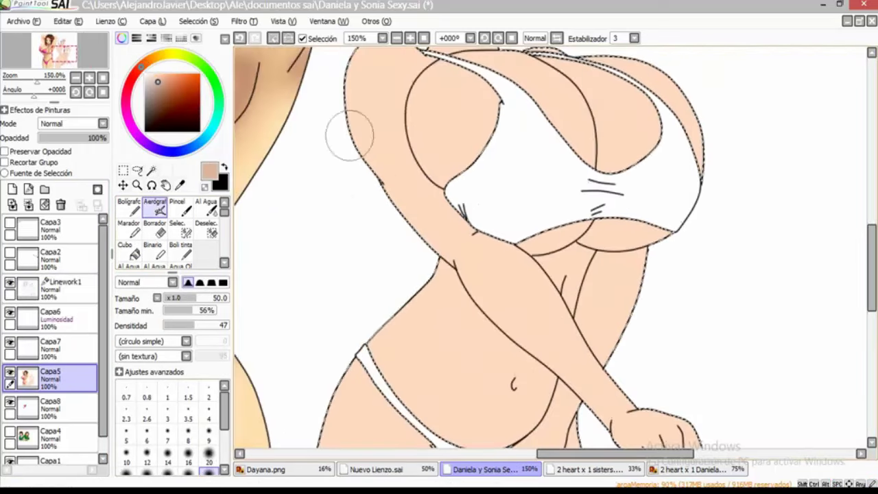
scroll(349, 133, "up", 2)
left_click_drag(446, 370, 484, 401)
scroll(452, 270, "down", 2)
scroll(516, 296, "up", 1)
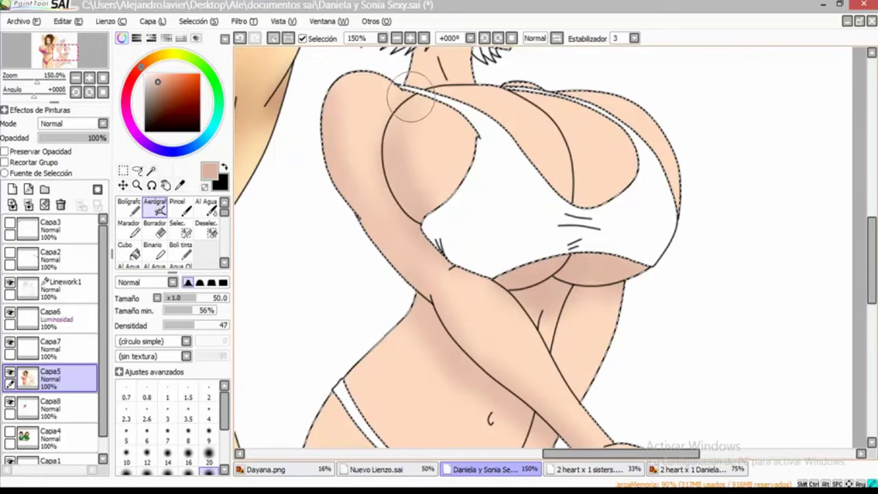
scroll(404, 114, "up", 1)
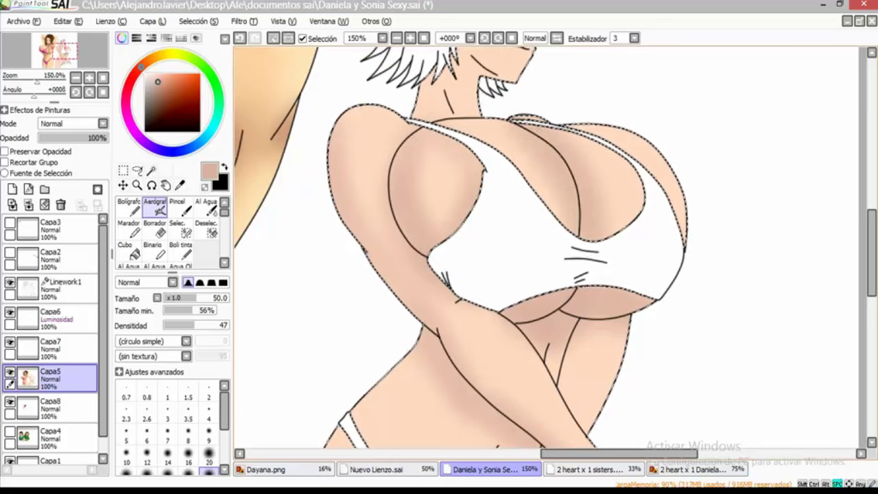
scroll(542, 247, "up", 1)
Rework the right figure's central chest line into a rounder curve on layer Linework1
left_click(65, 288)
scroll(542, 247, "up", 2)
scroll(541, 247, "down", 1)
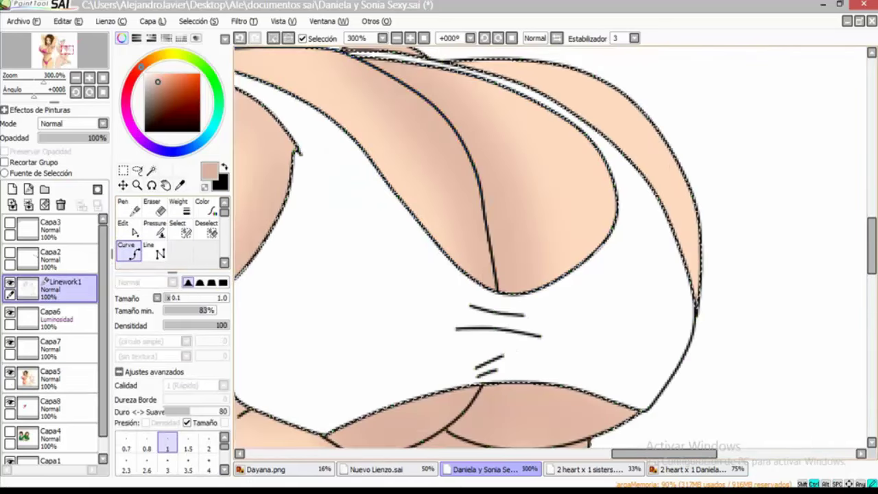
left_click(488, 206)
key("Return")
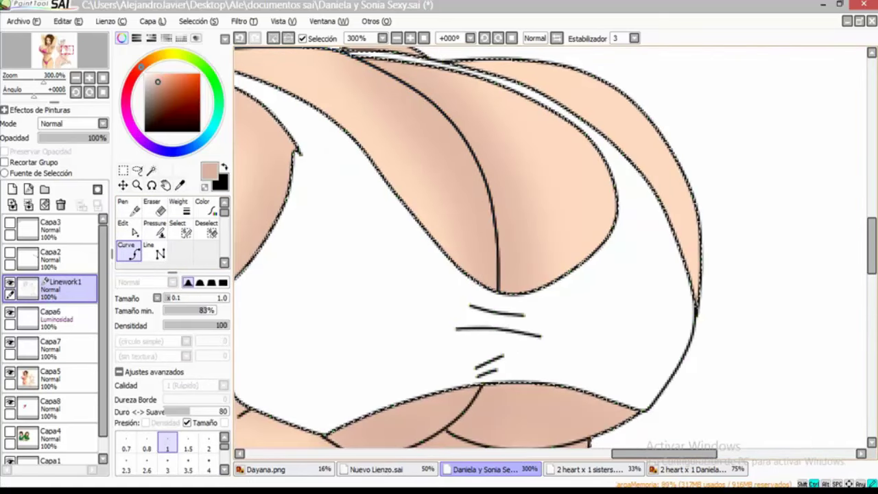
Return to layer Capa5 and airbrush skin shading on the right figure's neck and chest at size 50, density 47
scroll(549, 247, "down", 1)
left_click(50, 379)
mouse_move(299, 99)
left_mouse_down()
mouse_move(350, 212)
mouse_move(394, 237)
left_mouse_up()
scroll(432, 189, "down", 6)
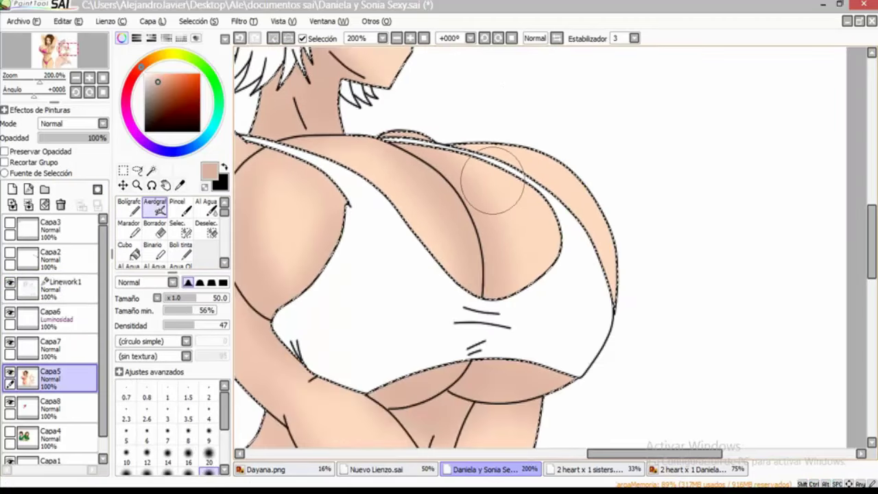
Airbrush skin shading on the right figure's forearms, hands, thigh and face at size 50, density 47
scroll(507, 238, "down", 4)
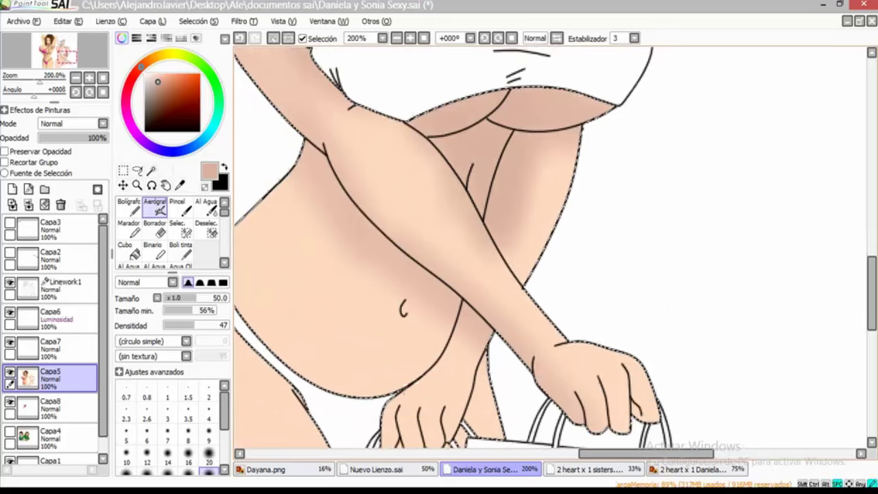
scroll(410, 370, "down", 3)
scroll(343, 176, "down", 2)
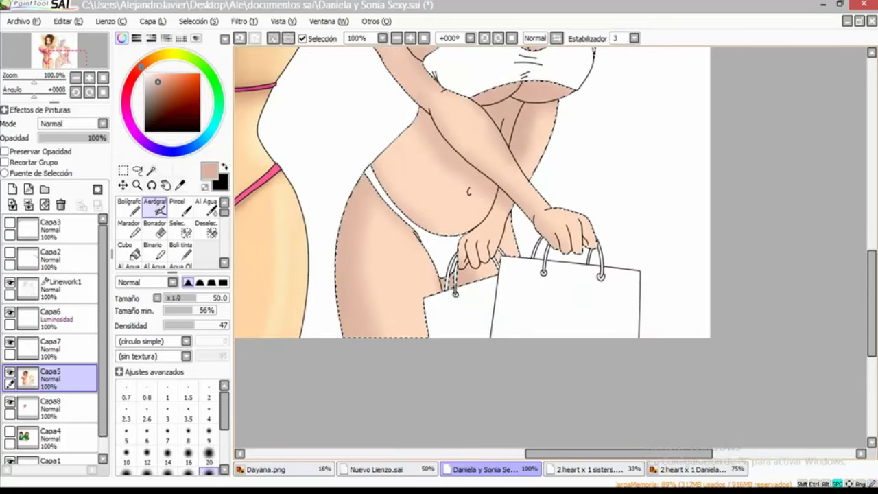
scroll(323, 157, "up", 3)
scroll(480, 226, "up", 8)
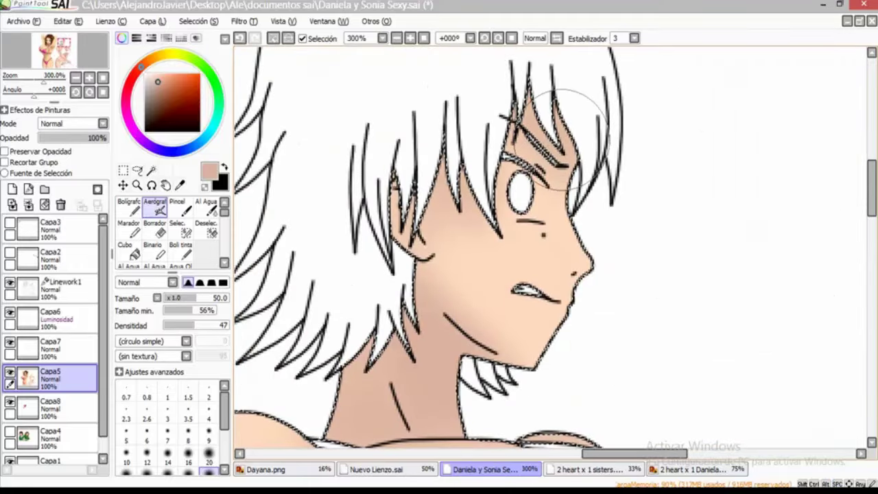
Airbrush darker reddish shading on the right figure's nose, forehead, hairline and ear at size 14, density 47
scroll(570, 134, "up", 3)
key("bracketleft")
key("bracketleft")
key("bracketleft")
key("bracketleft")
key("bracketleft")
key("bracketleft")
key("bracketleft")
left_click_drag(580, 198, 666, 220)
scroll(405, 237, "down", 1)
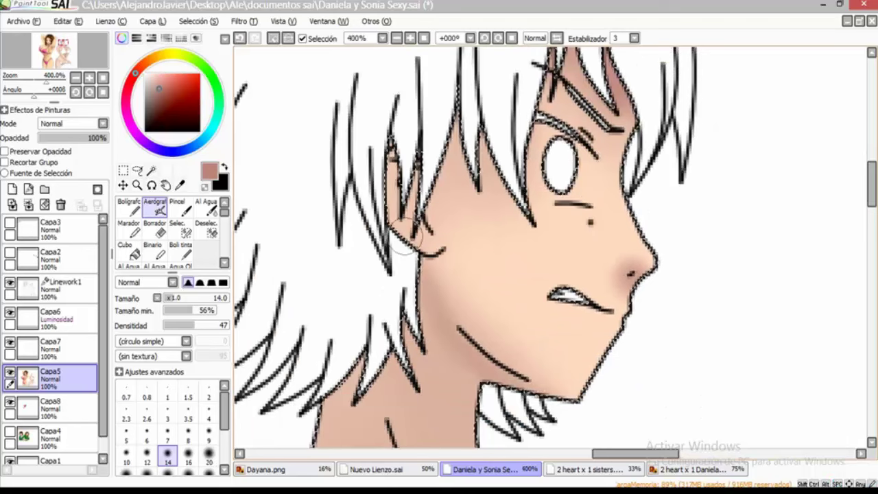
scroll(386, 215, "up", 2)
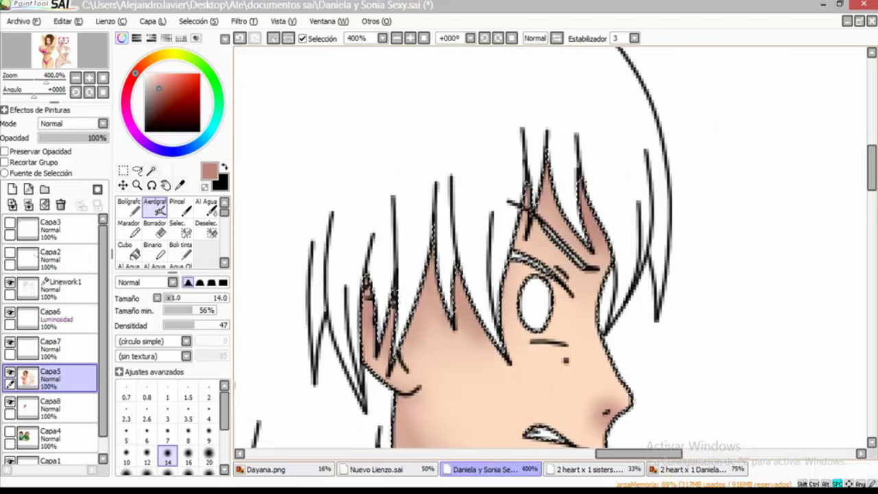
scroll(548, 247, "down", 4)
Deepen the shading on the right figure's neck with the reddish skin tone at size 35, density 47
key("bracketright")
key("bracketright")
key("bracketright")
key("bracketright")
key("bracketright")
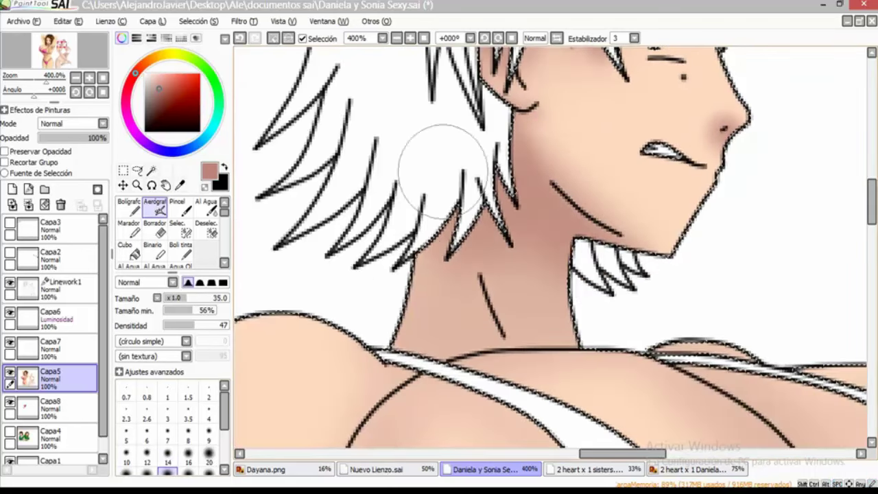
mouse_move(442, 168)
left_mouse_down()
mouse_move(408, 275)
mouse_move(411, 343)
left_mouse_up()
Airbrush darker shading on the right figure's shoulder and along the top strap at size 20
key("bracketleft")
key("bracketleft")
key("bracketleft")
key("bracketleft")
key("bracketleft")
scroll(541, 278, "down", 3)
key("bracketright")
key("bracketright")
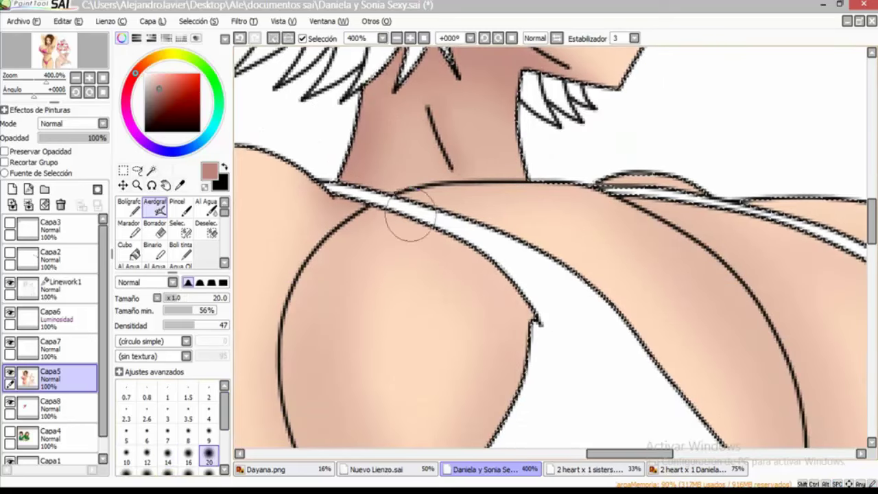
key("ctrl+minus")
key("ctrl+minus")
key("ctrl+plus")
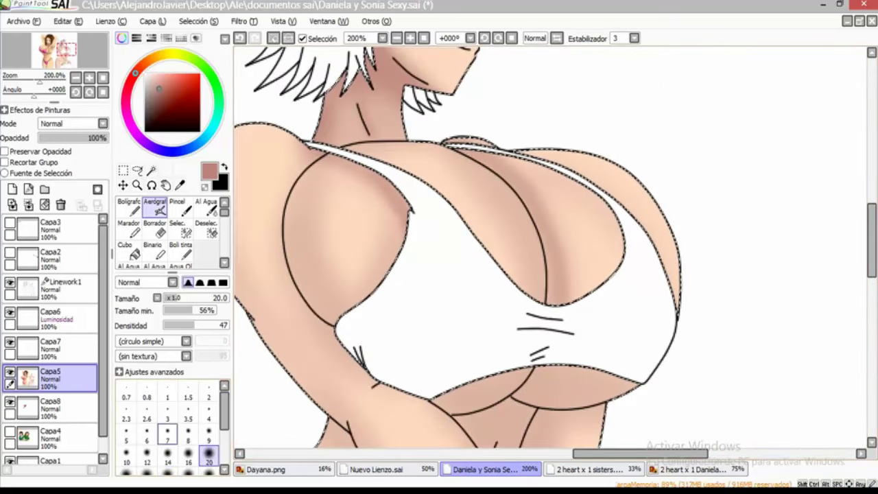
Darken the skin beside the right figure's central chest line and under the far strap at size 20
key("bracketright")
key("bracketright")
key("bracketright")
key("bracketleft")
key("bracketleft")
key("bracketleft")
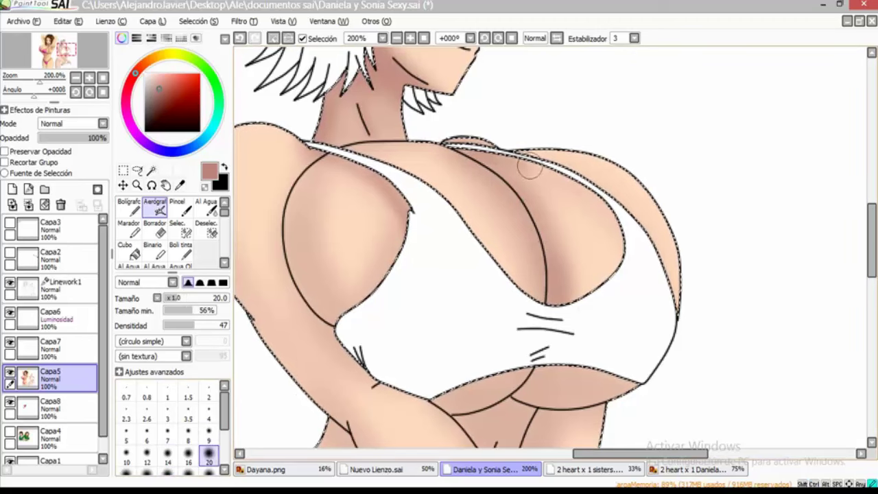
left_click_drag(529, 172, 615, 191)
Airbrush darker shading along the right figure's upper arm and the side of the chest at size 35
key("bracketright")
key("bracketright")
key("bracketright")
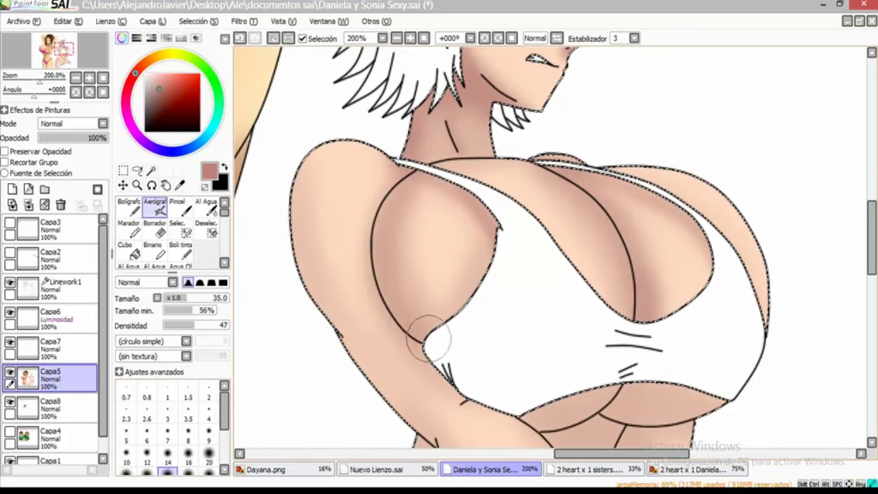
mouse_move(421, 333)
left_mouse_down()
mouse_move(463, 328)
mouse_move(402, 230)
mouse_move(490, 278)
mouse_move(530, 325)
mouse_move(587, 287)
mouse_move(575, 408)
mouse_move(690, 278)
mouse_move(551, 290)
mouse_move(546, 338)
mouse_move(487, 282)
mouse_move(690, 280)
mouse_move(528, 294)
left_mouse_up()
mouse_move(599, 294)
left_mouse_down()
mouse_move(579, 146)
mouse_move(525, 251)
mouse_move(411, 141)
mouse_move(356, 227)
mouse_move(470, 215)
left_mouse_up()
Shade the right figure's fingers and the inner thigh behind the bag handles with the reddish skin tone
left_click(167, 453)
scroll(549, 247, "up", 3)
left_click_drag(583, 205, 549, 103)
mouse_move(427, 260)
left_mouse_down()
mouse_move(480, 363)
mouse_move(355, 266)
mouse_move(357, 366)
mouse_move(355, 292)
mouse_move(355, 321)
mouse_move(353, 343)
left_mouse_up()
left_click_drag(371, 313, 435, 267)
scroll(371, 328, "down", 3)
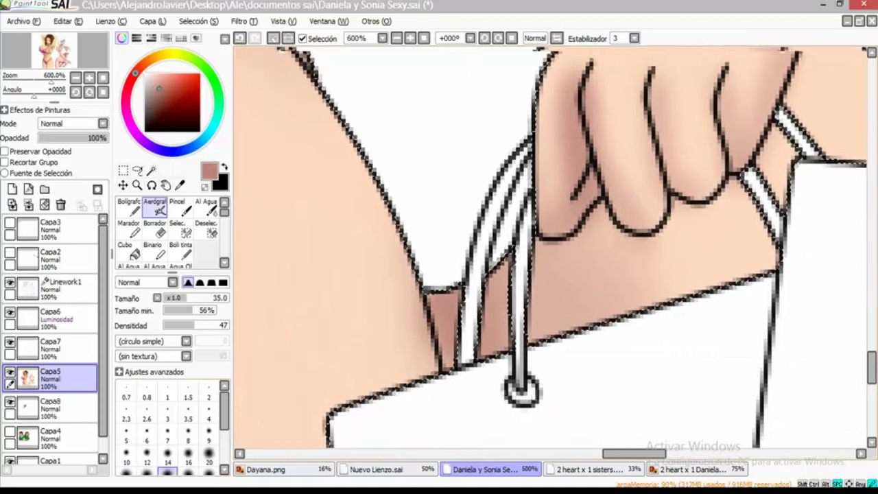
left_click_drag(411, 172, 447, 251)
Airbrush darker shading along the right figure's hip at size 20 and around the navel at size 7
key("bracketright")
key("bracketright")
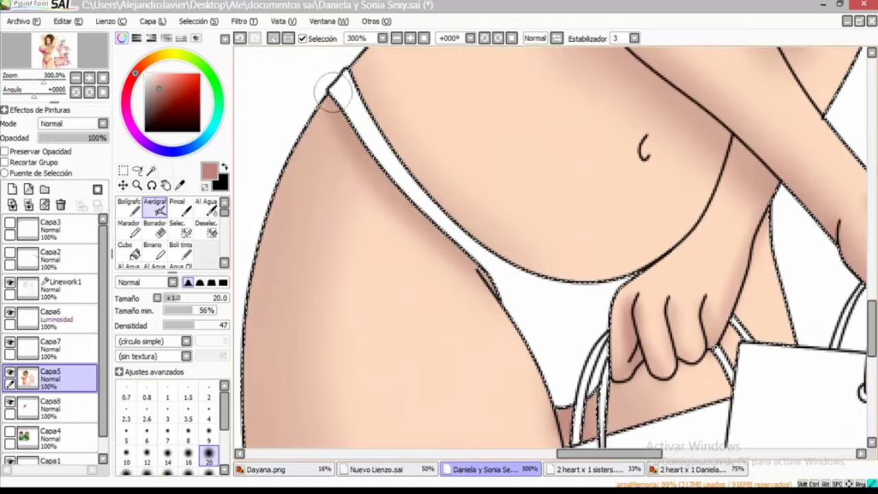
scroll(439, 226, "up", 4)
scroll(485, 199, "down", 4)
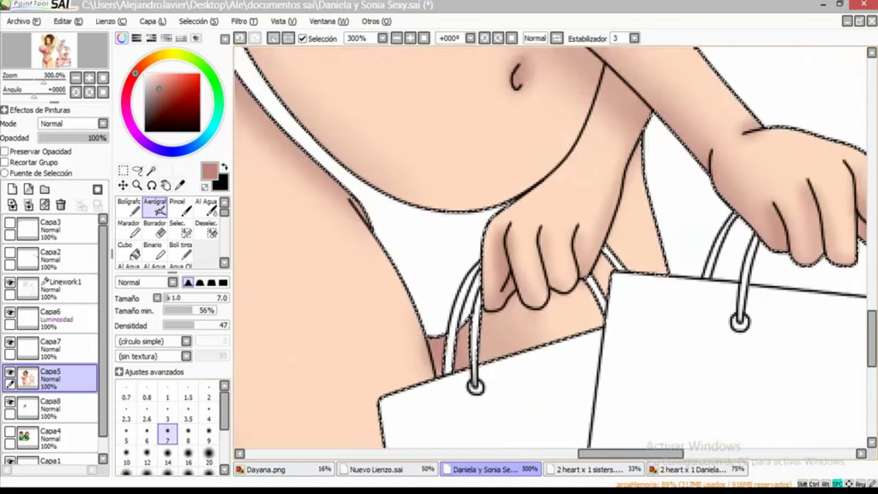
left_click_drag(275, 343, 445, 247)
Enlarge the airbrush and deepen the shading under the right figure's bust and along the outer arm
key("bracketright")
key("bracketright")
key("bracketright")
key("bracketright")
key("bracketright")
key("bracketright")
key("bracketright")
key("bracketright")
key("bracketright")
scroll(411, 271, "up", 4)
left_click_drag(412, 271, 587, 245)
scroll(423, 309, "down", 6)
scroll(424, 255, "down", 2)
mouse_move(446, 158)
left_mouse_down()
mouse_move(474, 178)
mouse_move(525, 251)
mouse_move(450, 185)
mouse_move(476, 369)
mouse_move(480, 147)
mouse_move(587, 146)
left_mouse_up()
Sample the light peach skin colour and airbrush it over the right figure's chest and upper arm at size 35, density 47
scroll(481, 226, "up", 5)
scroll(480, 226, "down", 1)
scroll(462, 231, "up", 1)
left_click(462, 231, "alt")
scroll(435, 186, "up", 1)
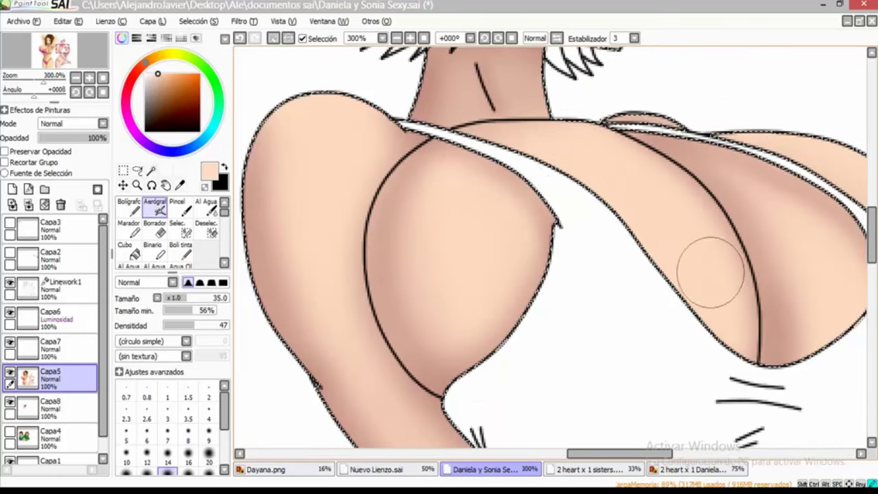
scroll(549, 235, "down", 2)
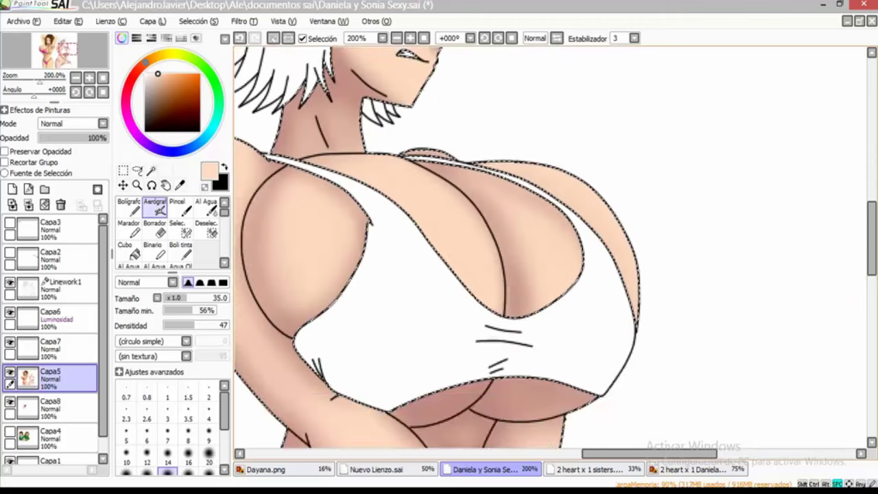
scroll(583, 141, "up", 1)
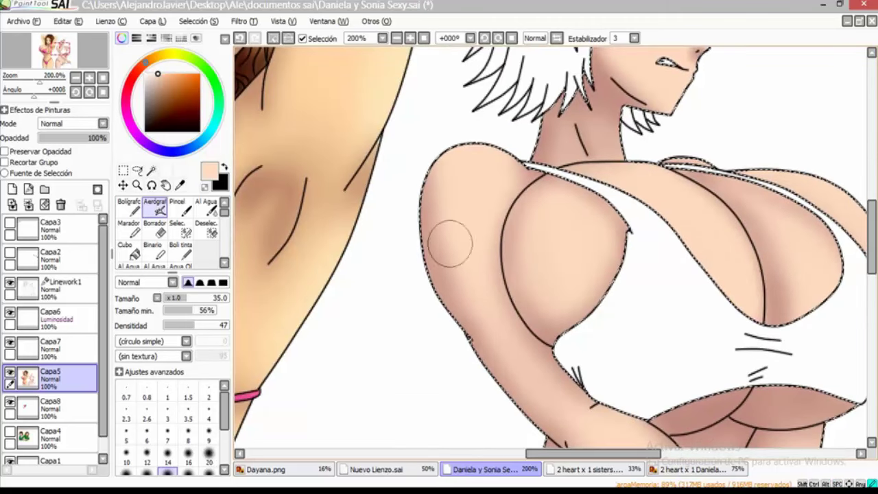
left_click_drag(446, 240, 481, 174)
left_click_drag(487, 126, 431, 88)
left_click_drag(553, 260, 631, 288)
Blend the right figure's thigh shading with peach skin tones at size 35, density 28
left_click_drag(608, 111, 443, 218)
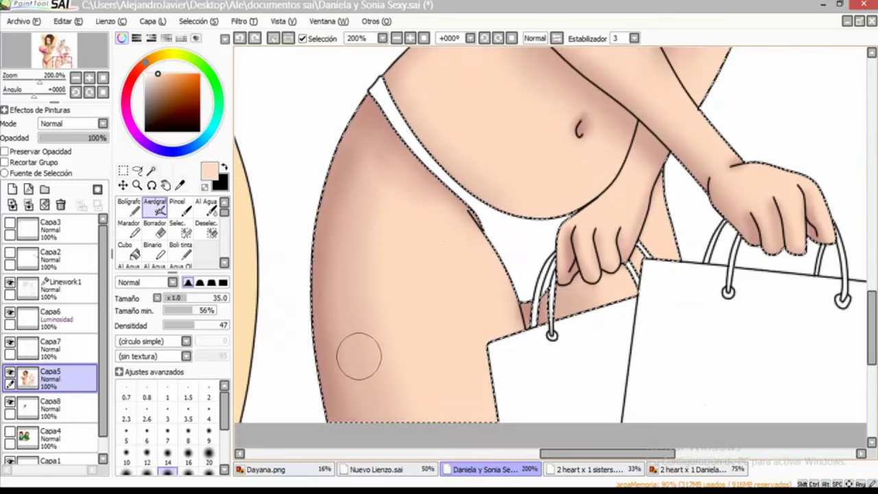
mouse_move(329, 270)
left_mouse_down()
mouse_move(372, 334)
mouse_move(366, 220)
left_mouse_up()
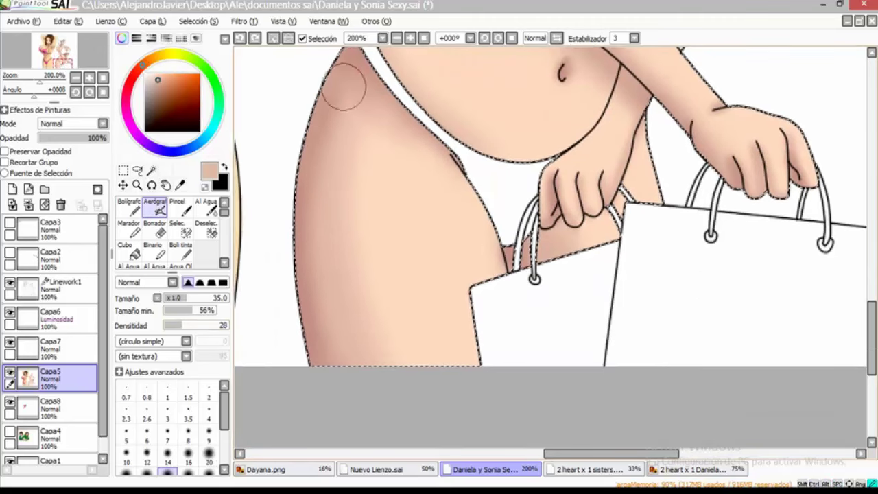
left_click_drag(343, 288, 357, 391)
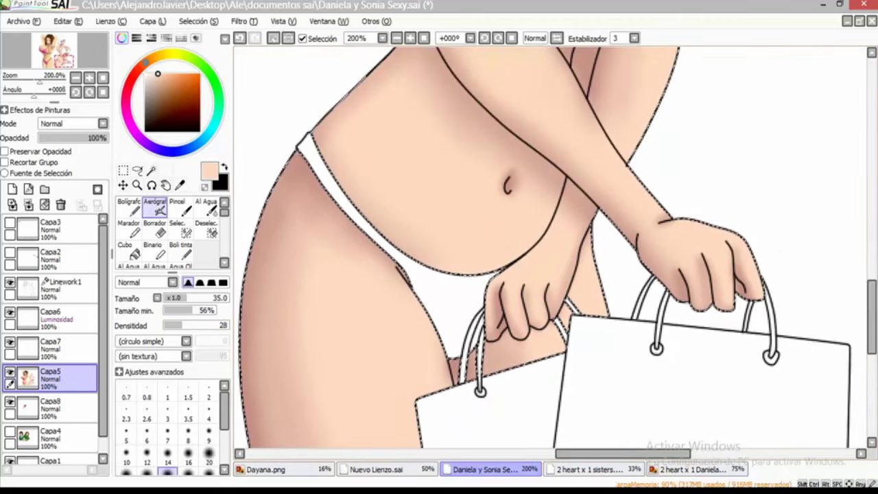
Choose a pale cream and airbrush highlights on the right figure's belly and near hand at size 35, density 28
scroll(406, 215, "up", 1)
left_click(151, 73)
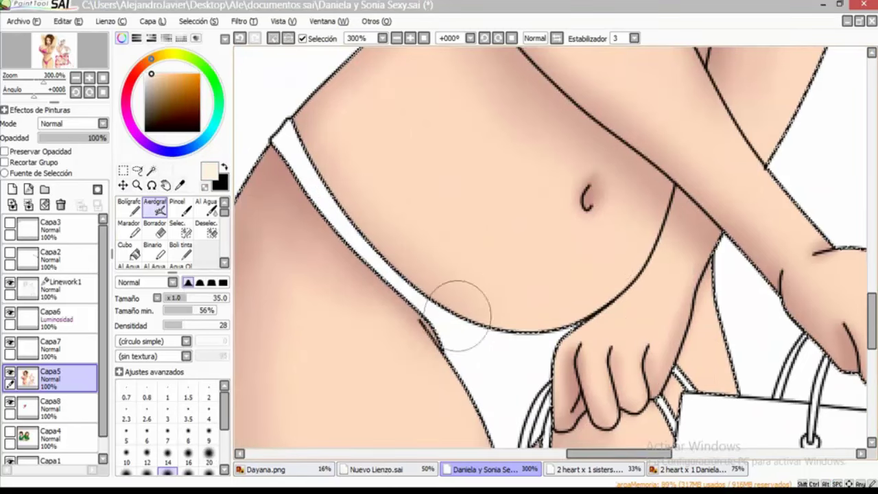
left_click_drag(457, 308, 506, 231)
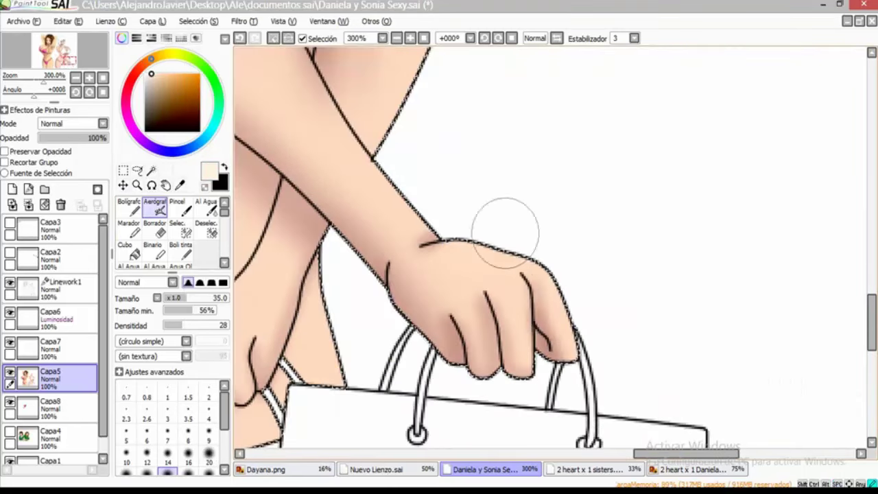
left_click_drag(476, 317, 333, 172)
Airbrush pale cream highlights on the right figure's far arm, forearm and rear hand at size 20, density 28
scroll(435, 284, "down", 1)
key("bracketright")
key("bracketright")
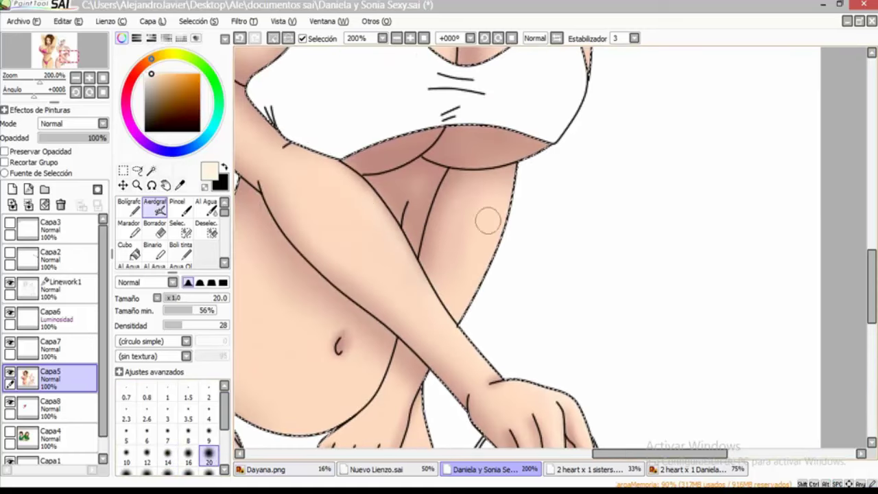
left_click_drag(437, 331, 442, 204)
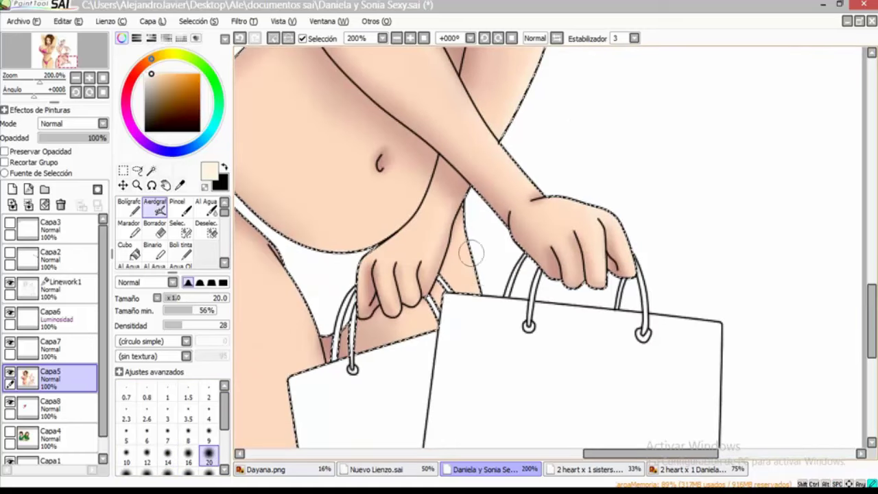
left_click_drag(432, 258, 555, 189)
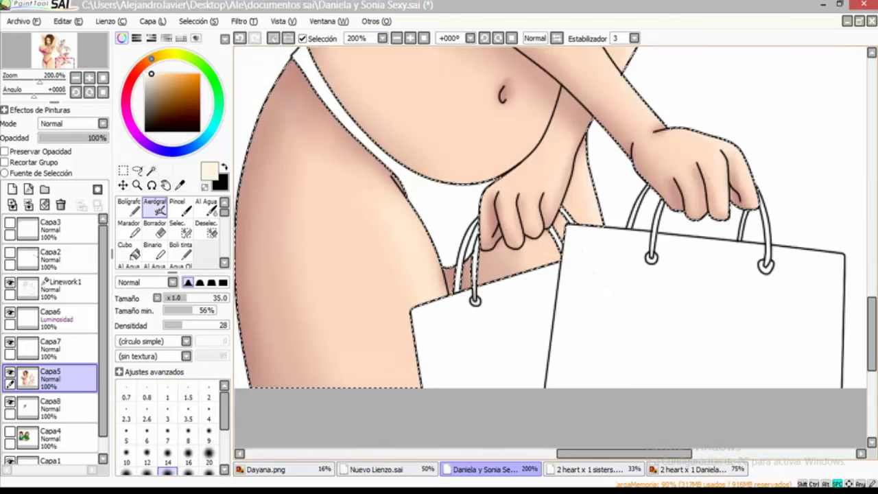
Airbrush broad pale cream highlights over the right figure's thigh and belly at up to size 80, density 28
key("bracketright")
key("bracketright")
key("bracketright")
key("bracketright")
key("bracketright")
left_click_drag(421, 58, 435, 226)
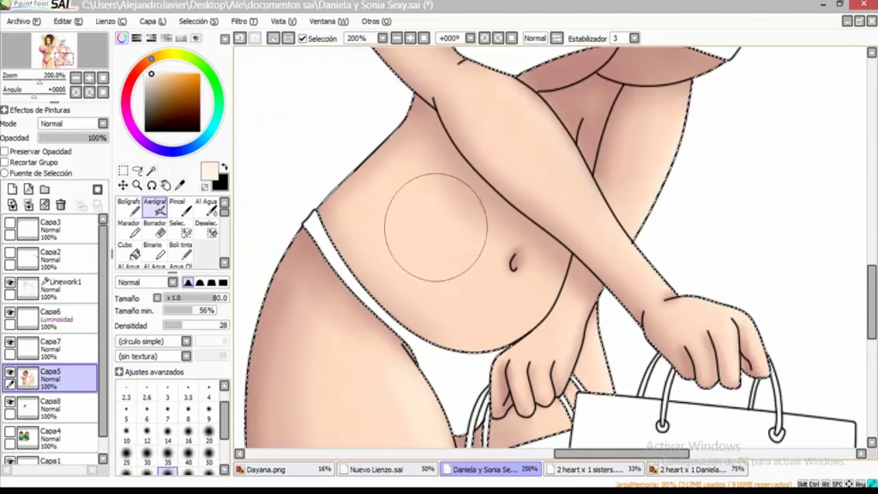
left_click_drag(402, 167, 411, 385)
mouse_move(418, 102)
left_mouse_down()
mouse_move(568, 215)
mouse_move(559, 257)
mouse_move(424, 193)
mouse_move(410, 241)
left_mouse_up()
Airbrush pale cream highlights on the right figure's chest at size 35, density 56
key("bracketleft")
key("bracketleft")
key("bracketleft")
key("bracketleft")
key("bracketleft")
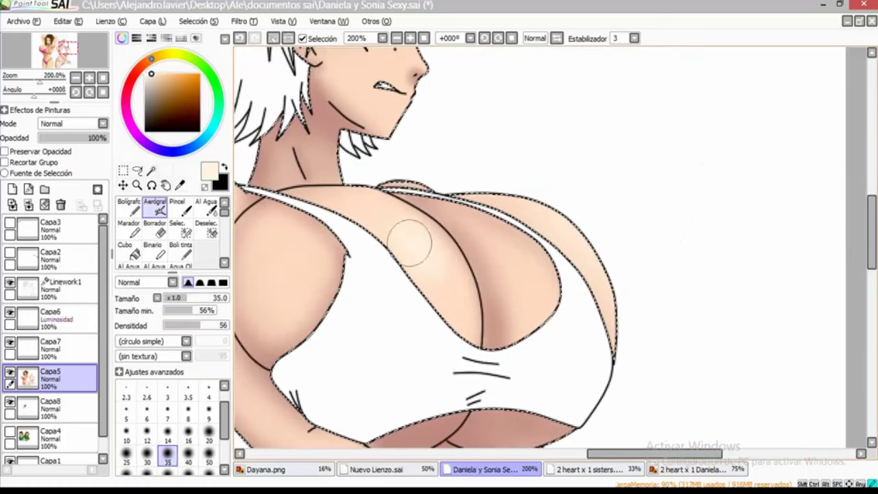
left_click_drag(561, 226, 630, 305)
Airbrush pale cream highlights on the right figure's face with a smaller brush
key("bracketleft")
key("bracketleft")
key("bracketleft")
key("bracketleft")
key("bracketleft")
scroll(460, 158, "up", 2)
mouse_move(412, 274)
left_mouse_down()
mouse_move(418, 216)
mouse_move(532, 104)
mouse_move(557, 179)
left_mouse_up()
left_click_drag(438, 264, 558, 320)
scroll(558, 319, "down", 2)
Paint the white of the right figure's eye and shade it faintly grey under the lid at size 7, density 48
scroll(675, 307, "up", 4)
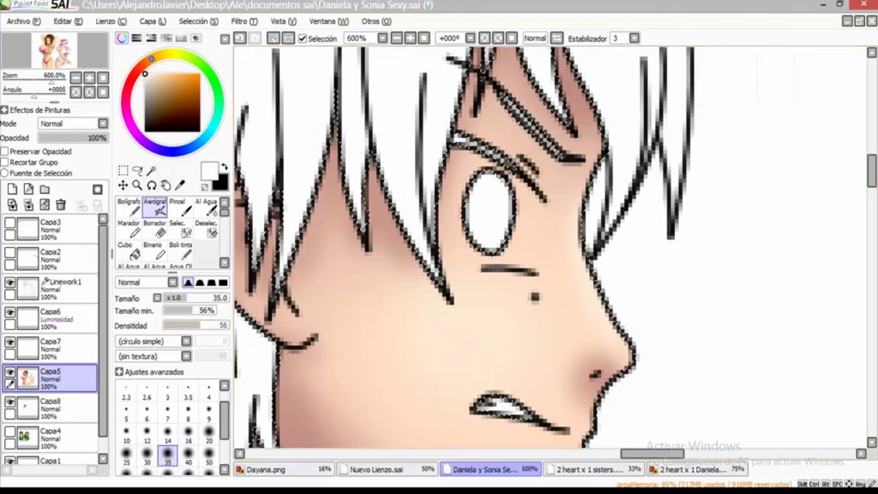
scroll(558, 206, "up", 1)
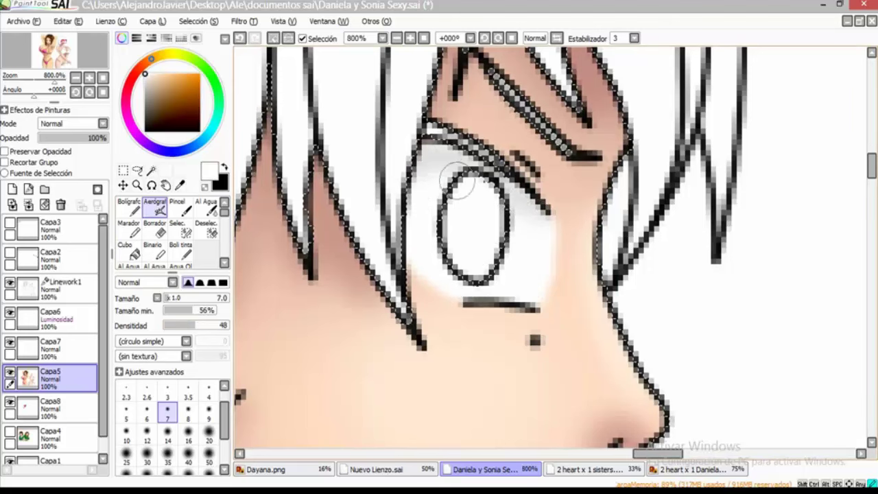
Invert the selection and fill in the right figure's upper eyelid with black at size 7, density 100
key("alt+s")
key("Escape")
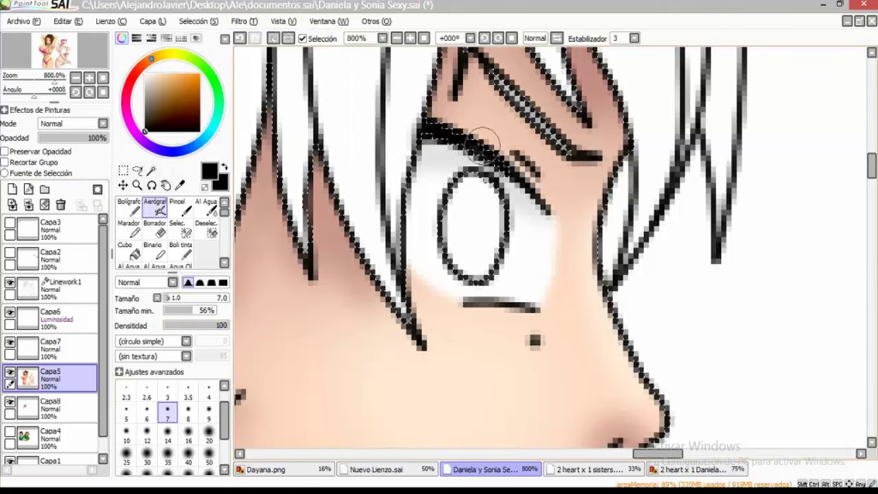
scroll(499, 144, "down", 3)
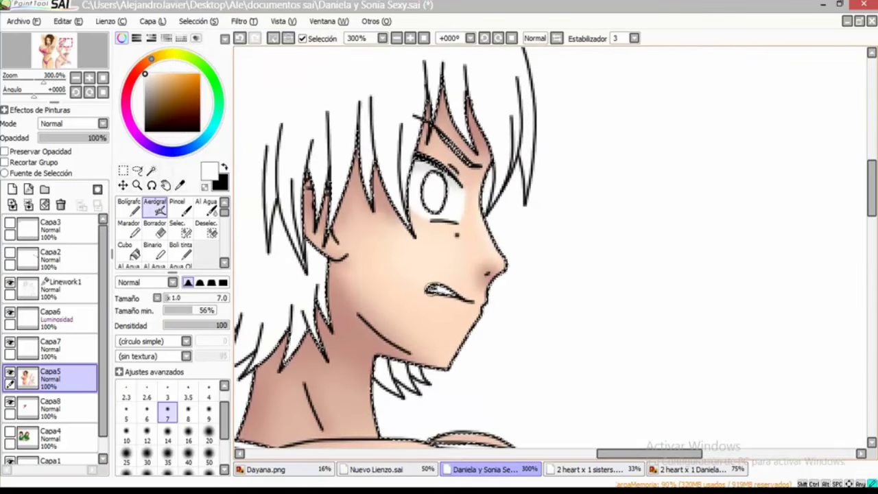
Shade the right figure's teeth light grey at size 7, density 100
scroll(447, 322, "up", 3)
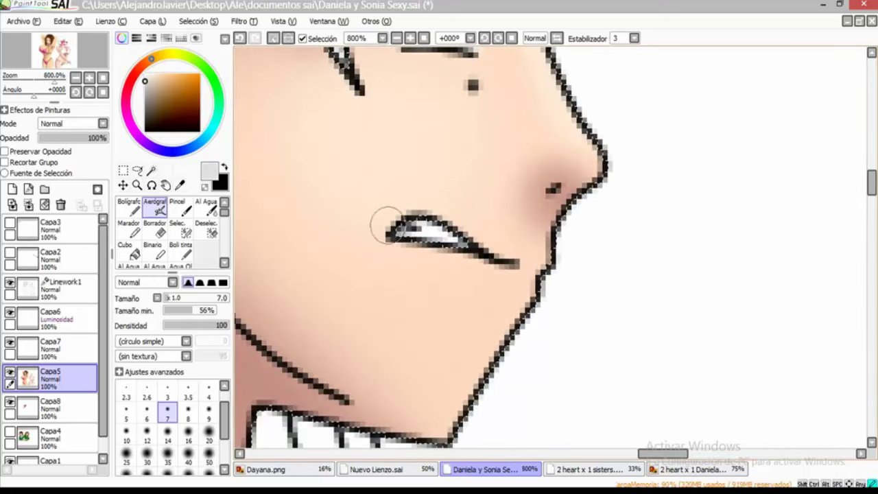
scroll(405, 199, "down", 6)
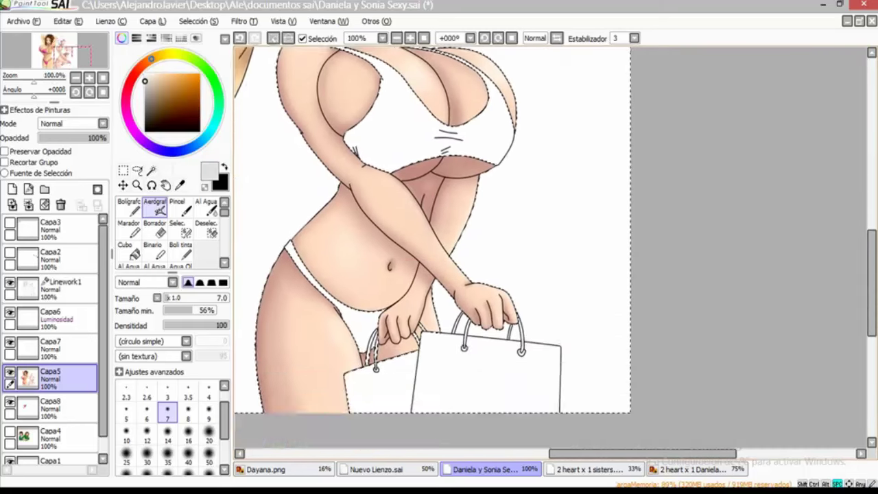
Sample the light face skin colour, invert the selection again and touch up the skin beside the right figure's eye at size 3
scroll(538, 276, "up", 4)
left_click(558, 194, "alt")
key("bracketleft")
key("bracketleft")
key("bracketleft")
key("bracketleft")
key("bracketleft")
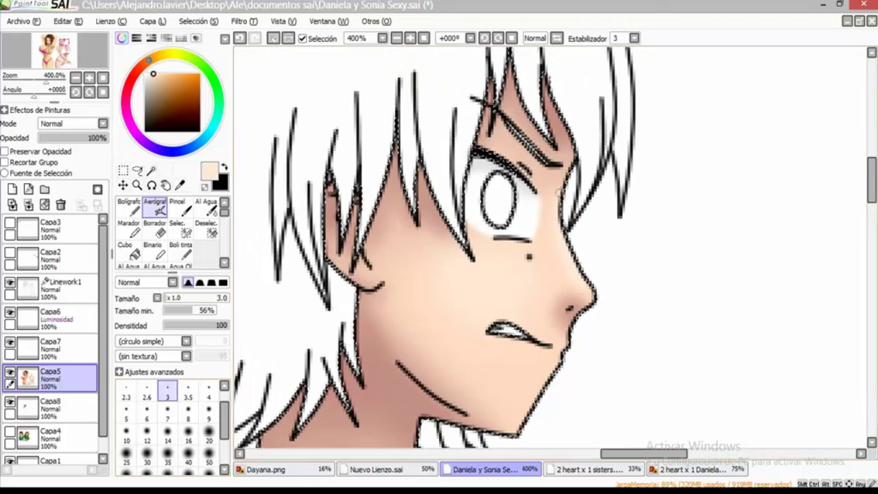
left_click(244, 21)
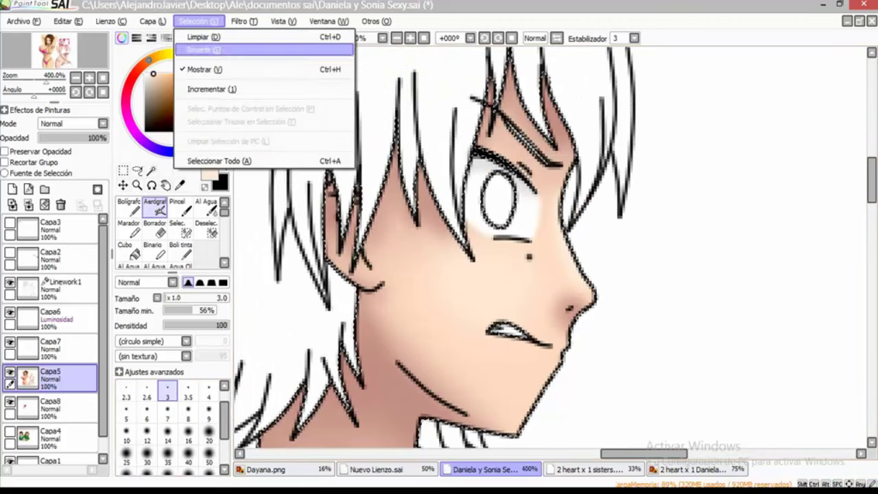
left_click(557, 218)
scroll(585, 289, "down", 4)
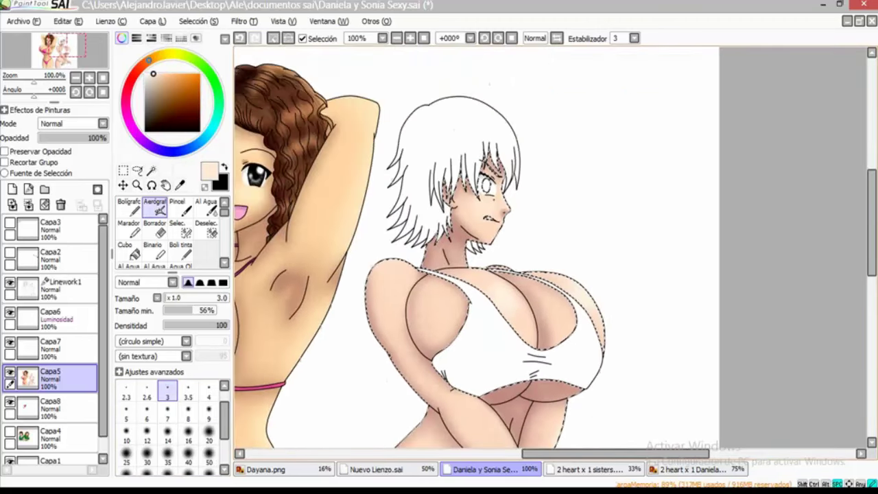
Clear the skin selection and save the drawing
key("l")
scroll(494, 247, "left", 2)
scroll(494, 247, "down", 2)
scroll(494, 247, "right", 1)
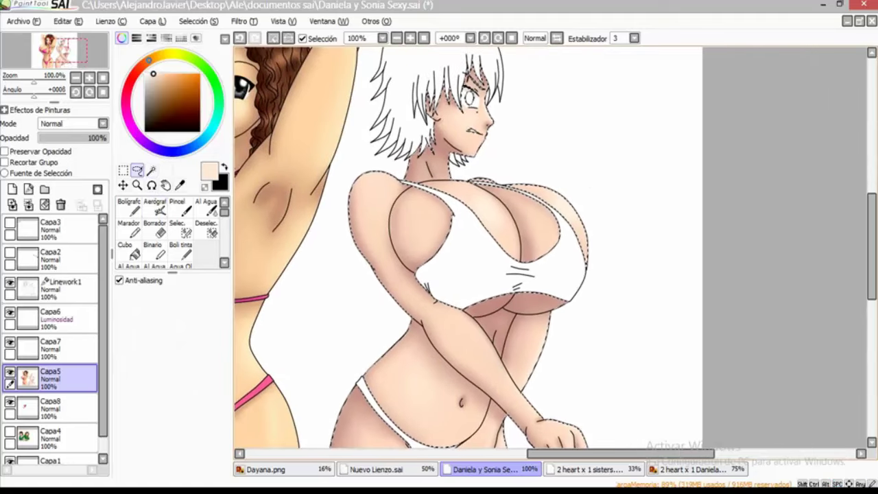
scroll(466, 246, "up", 2)
scroll(467, 247, "right", 1)
left_click(111, 21)
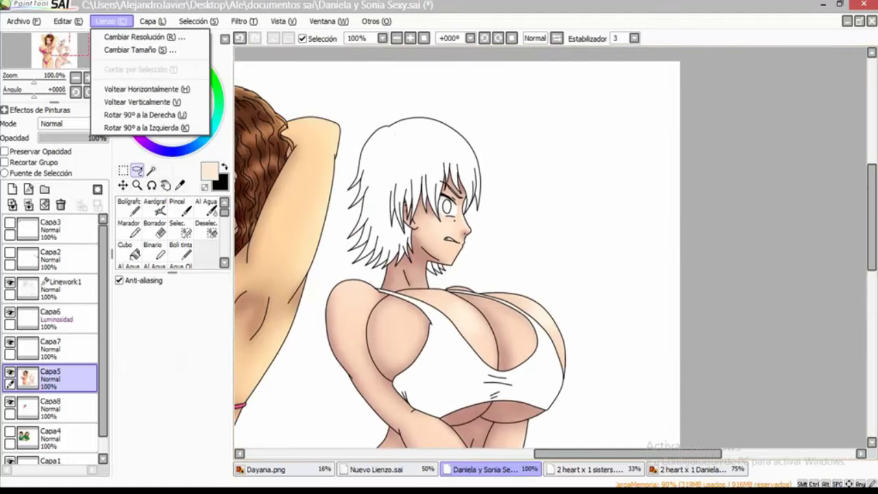
left_click(111, 21)
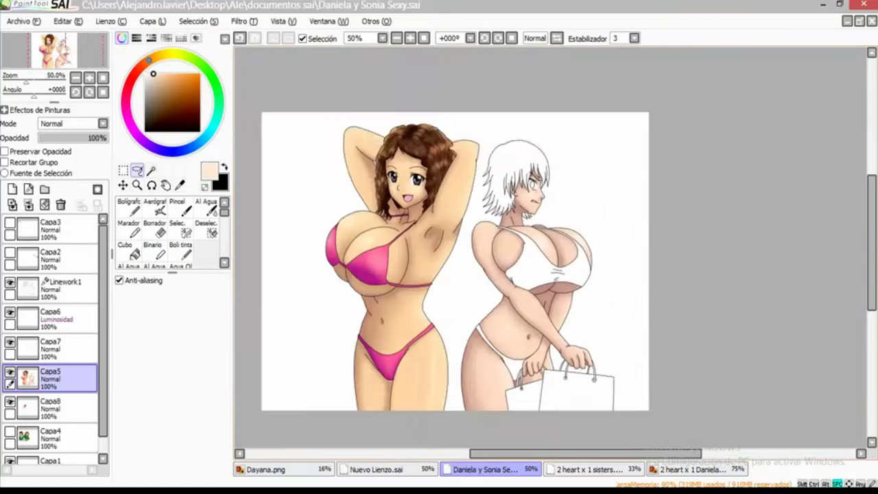
Select everything around the shopping bags' handles and eyelets on Linework1 with the Magic Wand, ready to touch up gaps at size 3
scroll(522, 261, "up", 4)
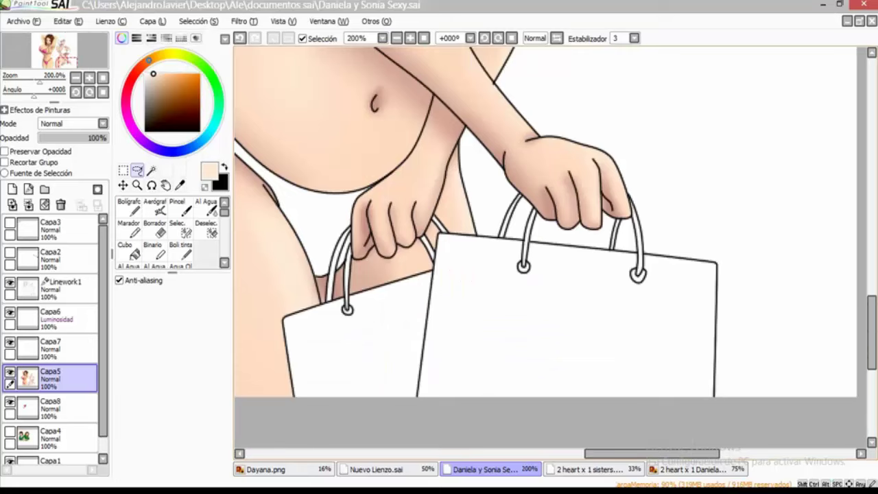
left_click(151, 170)
left_click(480, 172)
left_click(62, 282)
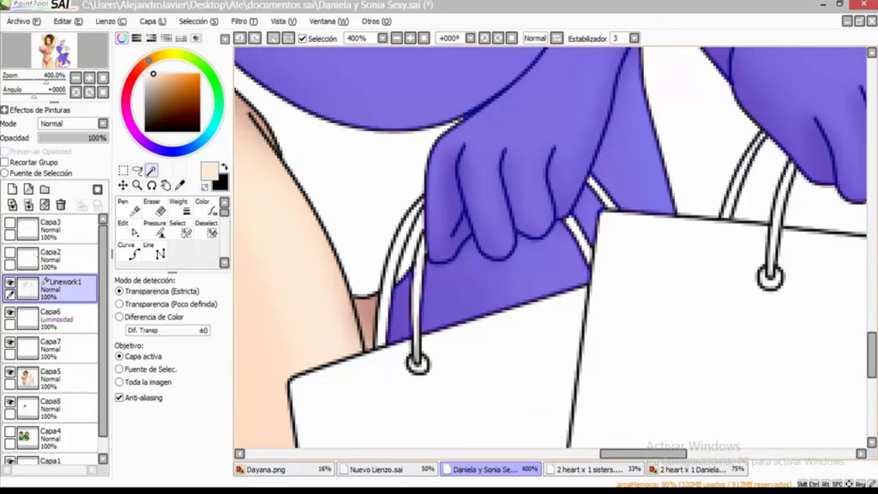
left_click(343, 171)
left_click(439, 398)
scroll(549, 247, "right", 3)
scroll(549, 247, "up", 1)
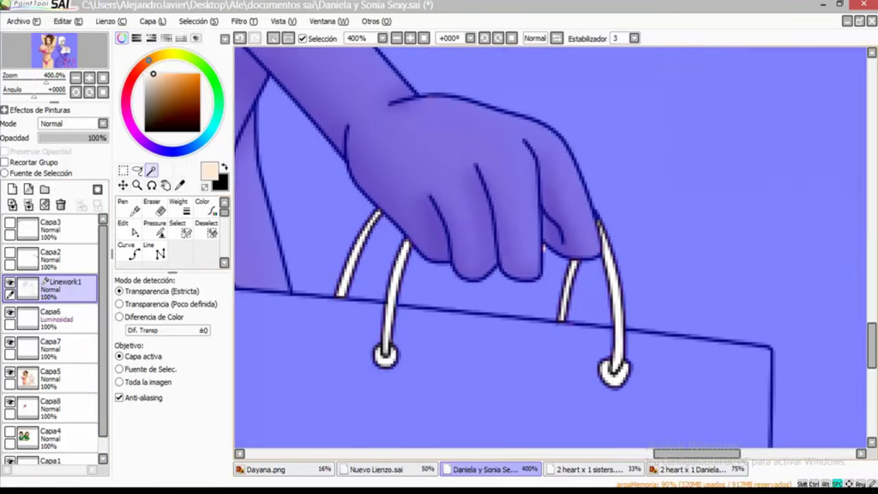
left_click(177, 226)
scroll(491, 225, "left", 4)
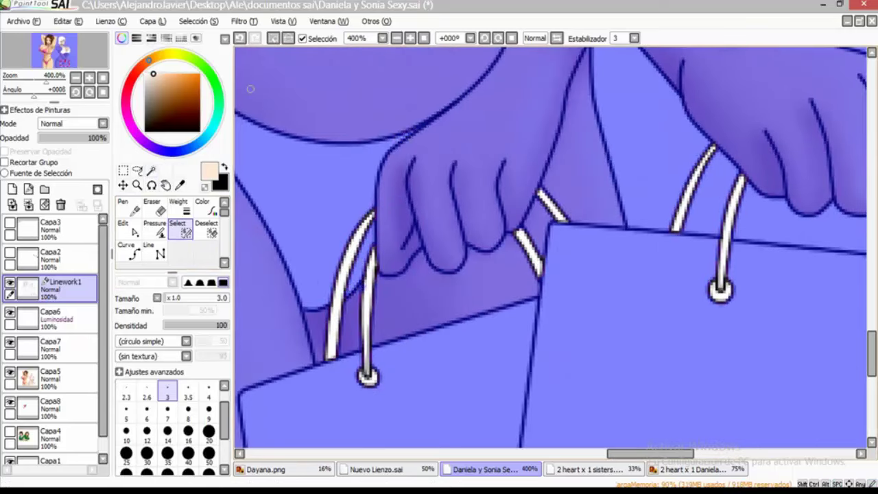
Invert the selection and fill the handles and eyelets of both bags with dark brown on layer Capa5
left_click(50, 376)
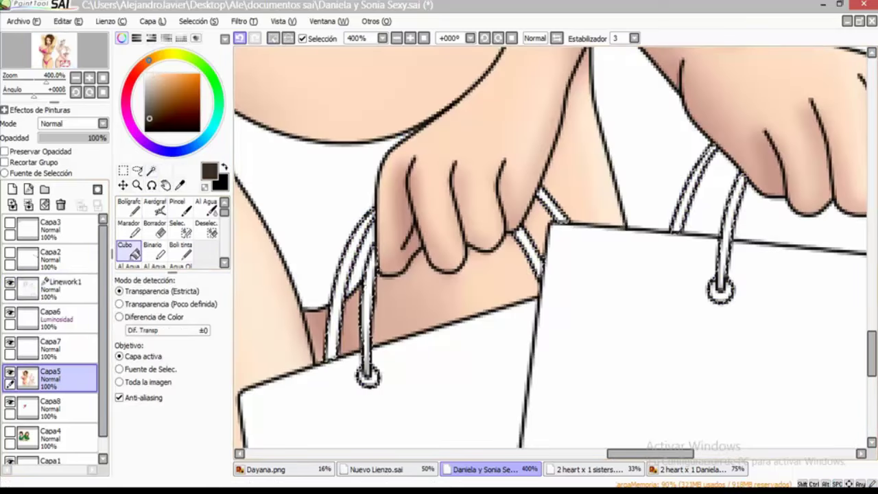
key("alt+t")
key("Escape")
left_click(367, 374)
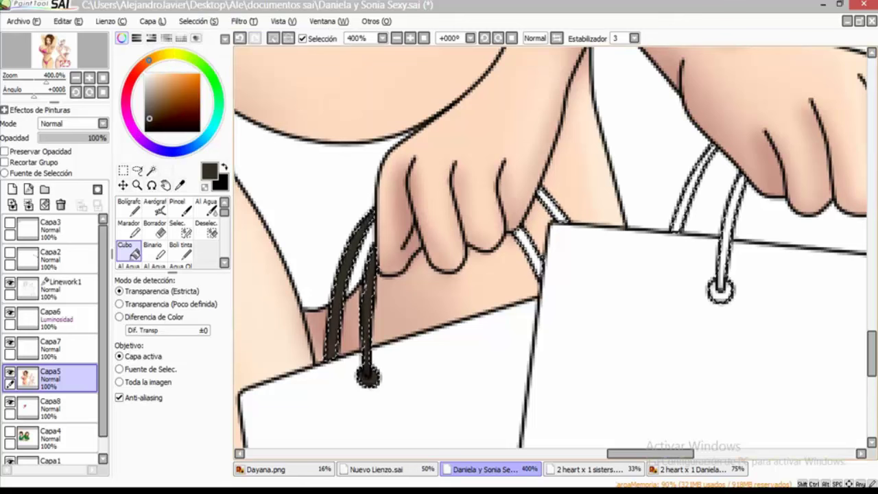
left_click_drag(720, 291, 534, 319)
left_click(535, 316)
left_click(764, 329)
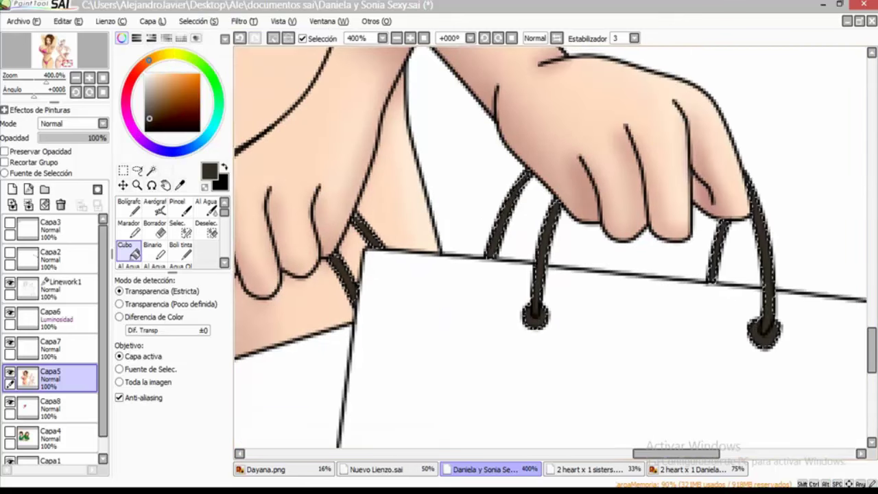
left_click(762, 233)
Airbrush a lighter golden brown along the front handles of both bags
left_click(155, 206)
mouse_move(772, 323)
left_mouse_down()
mouse_move(798, 257)
mouse_move(542, 258)
mouse_move(701, 255)
left_mouse_up()
left_click_drag(508, 229, 496, 281)
left_click_drag(339, 247, 338, 384)
Darken the bags' eyelets with black using the Airbrush at size 7, density 100
left_click(168, 410)
left_click(339, 397, "alt")
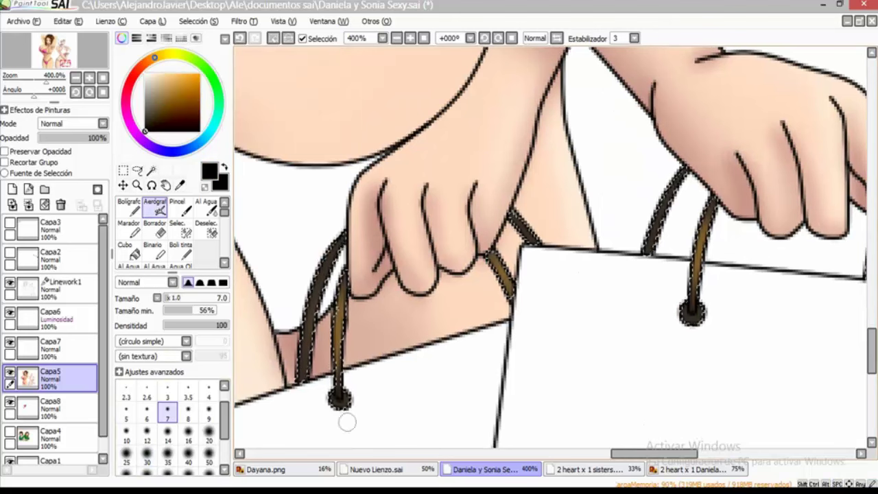
scroll(617, 329, "right", 5)
left_click_drag(624, 319, 636, 337)
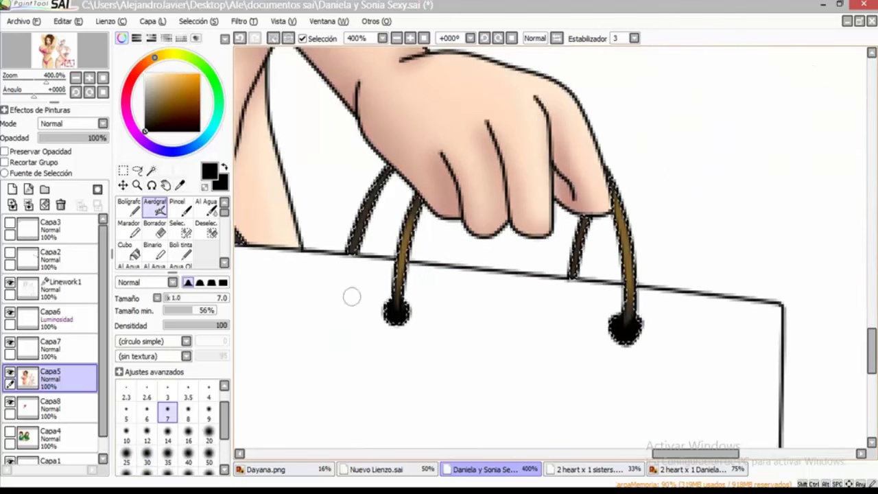
Shade the bag handles with dark reddish brown near the hands at size 14
left_click(374, 212, "alt")
scroll(573, 206, "left", 6)
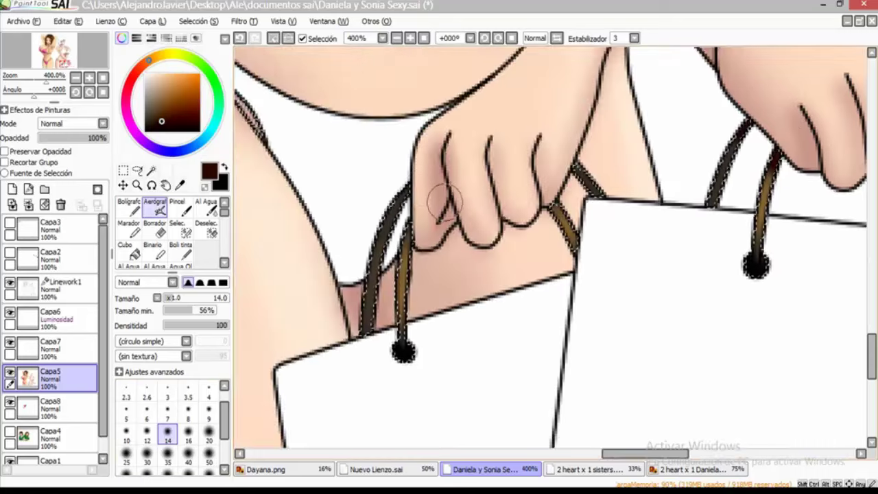
scroll(538, 264, "up", 1)
scroll(539, 264, "down", 2)
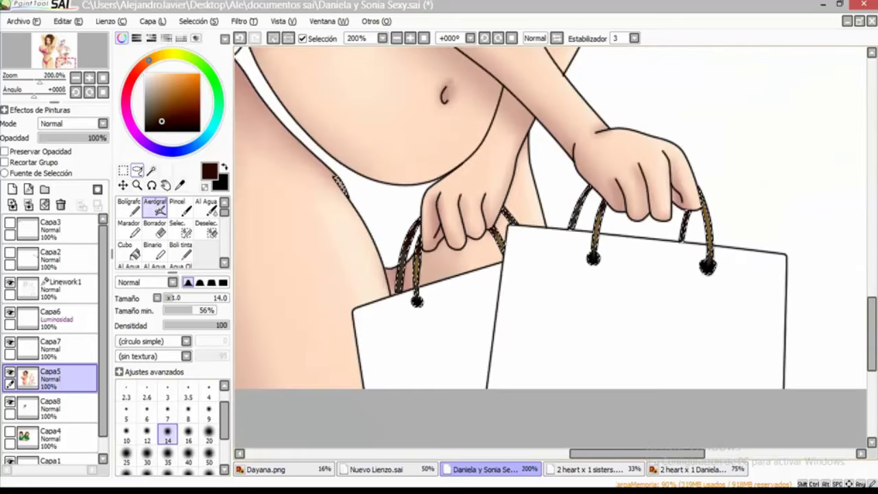
Select the large front bag from the Linework1 layer and fill it with orange on Capa5
left_click(151, 170)
left_click(52, 288)
left_click(638, 315)
left_click(52, 377)
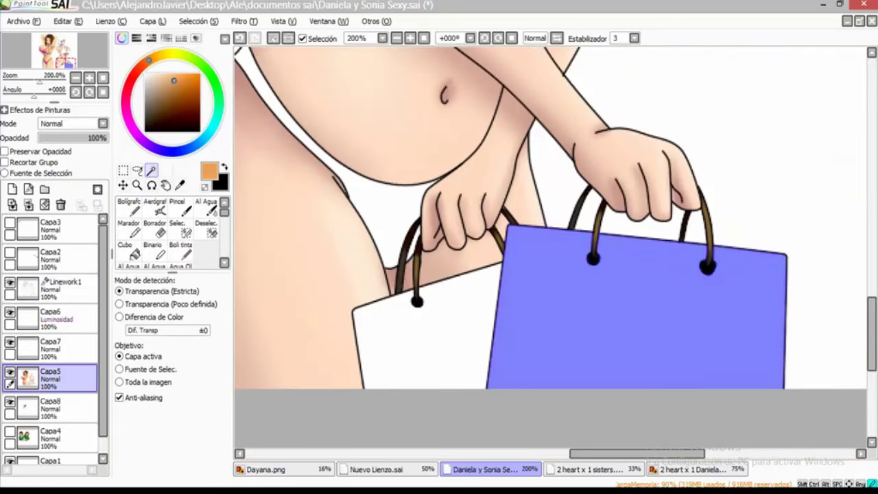
key("ctrl+f")
scroll(549, 219, "right", 2)
Shade the left side of the orange bag with red-orange using the Airbrush at density 50
left_click(141, 66)
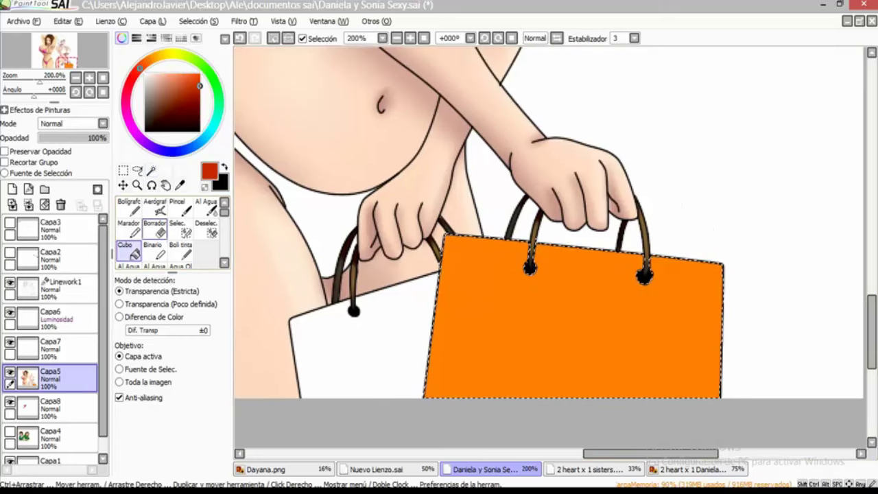
left_click(155, 227)
left_click(155, 207)
key("bracketright")
key("bracketright")
key("bracketright")
key("bracketright")
key("bracketright")
left_click_drag(450, 236, 452, 206)
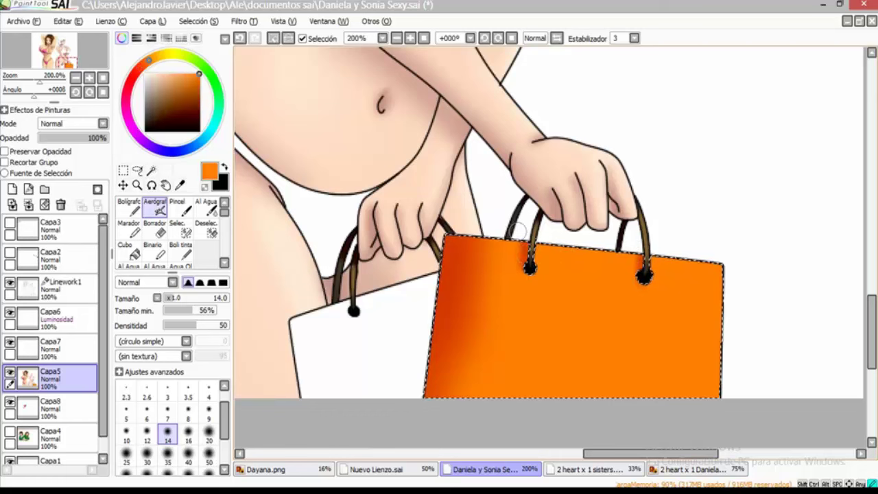
Highlight the upper edge of the orange bag with light yellow at size 35, density 50
left_click(162, 55)
left_click(173, 74)
left_click(168, 454)
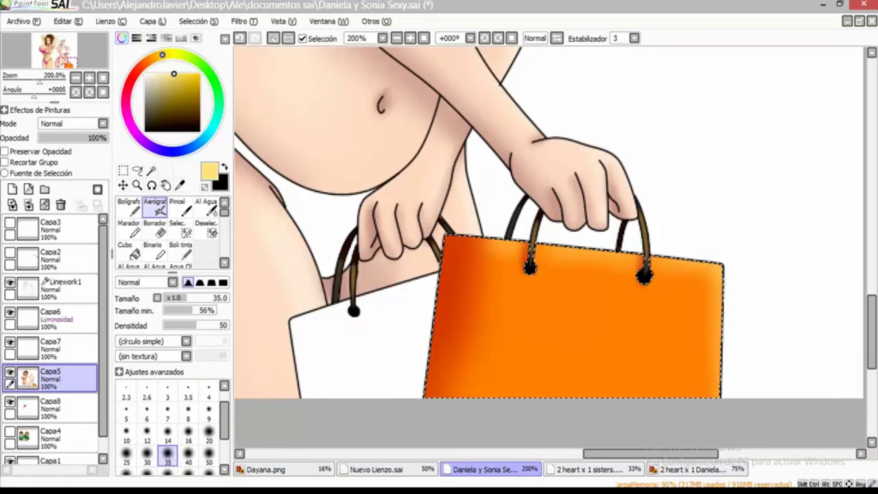
Select the smaller rear bag from the Linework1 layer and fill it with blue on Capa5
left_click(181, 150)
left_click(138, 170)
left_click(55, 285)
left_click(151, 170)
left_click(356, 343)
left_click(55, 376)
left_click(128, 250)
left_click(356, 343)
Shade the blue bag's sides dark blue and highlight its middle with light blue at size 80, density 50
left_click(170, 150)
left_click(155, 206)
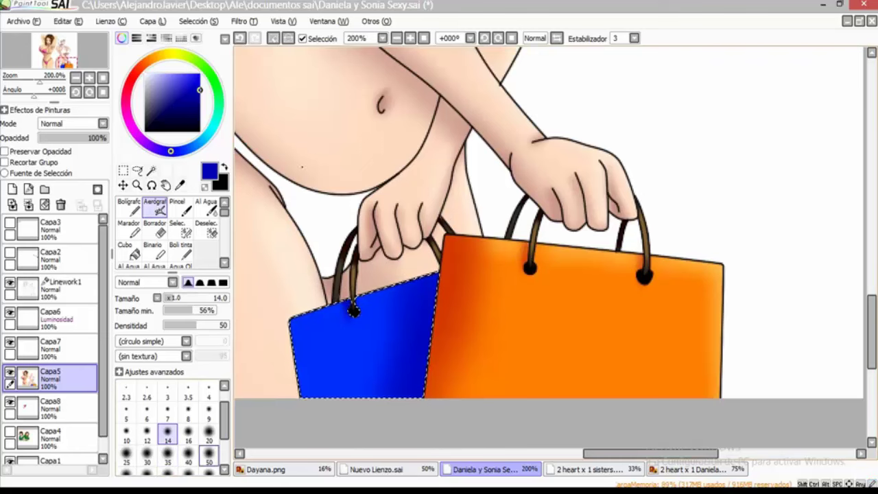
left_click(168, 472)
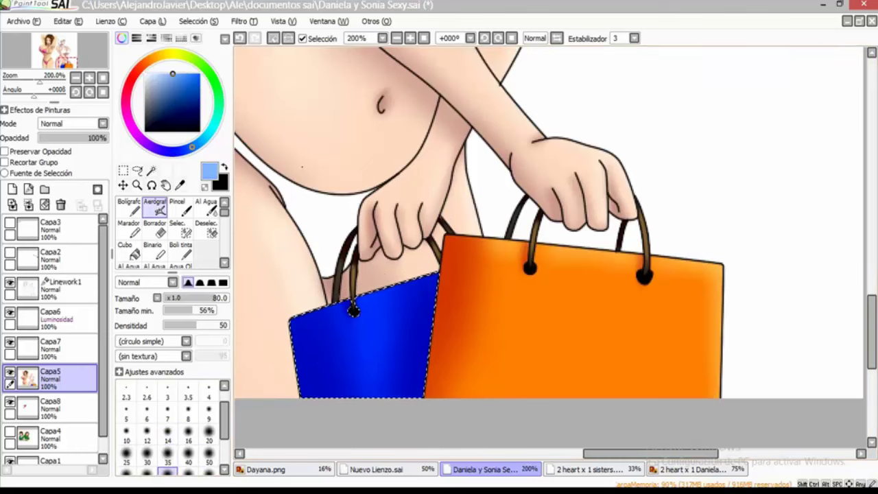
left_click(138, 170)
Select the right figure's bikini bottom from the Linework1 layer and fill it with green on Capa5
scroll(549, 247, "up", 5)
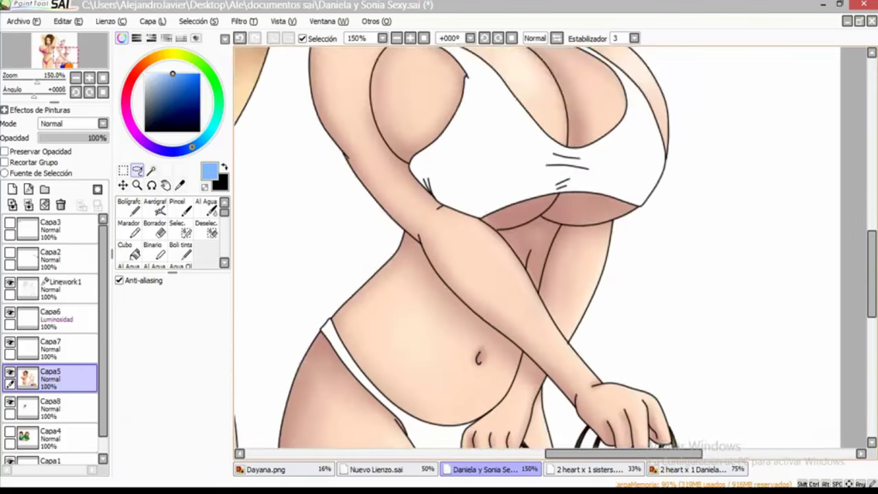
scroll(549, 246, "down", 2)
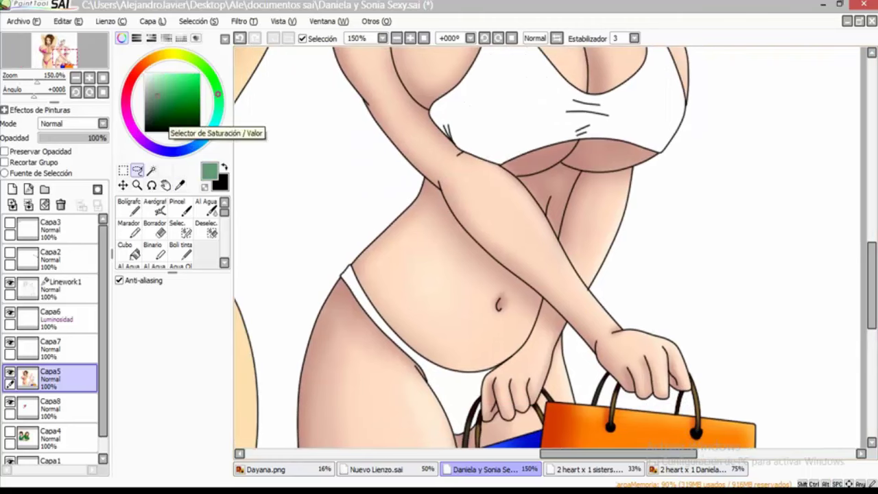
left_click(65, 288)
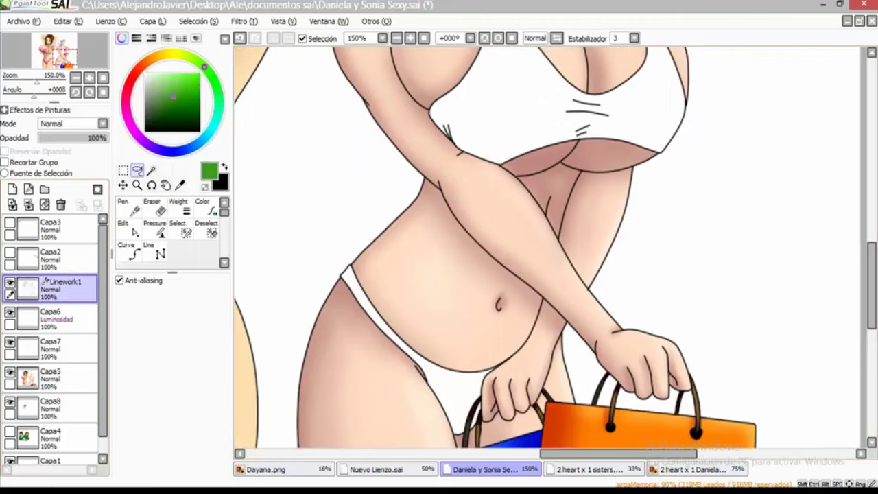
left_click(150, 170)
left_click(476, 401)
scroll(480, 400, "up", 5)
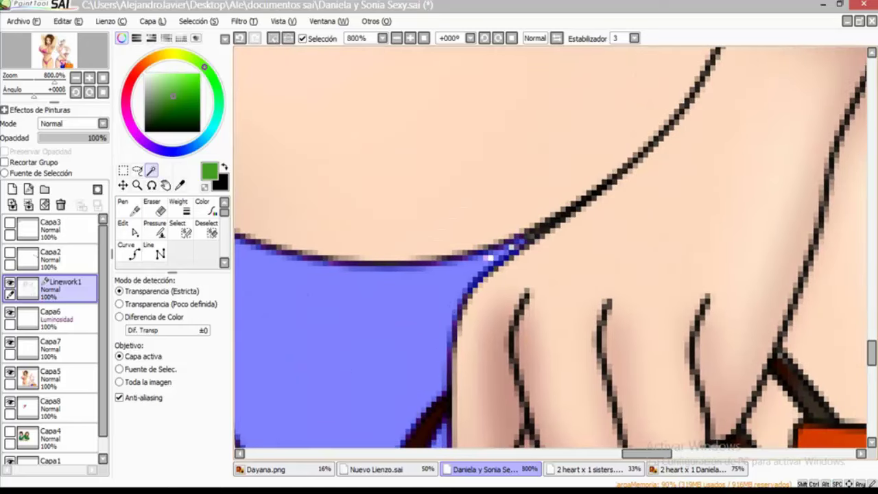
left_click(50, 375)
left_click(125, 249)
scroll(480, 309, "down", 3)
left_click(508, 322)
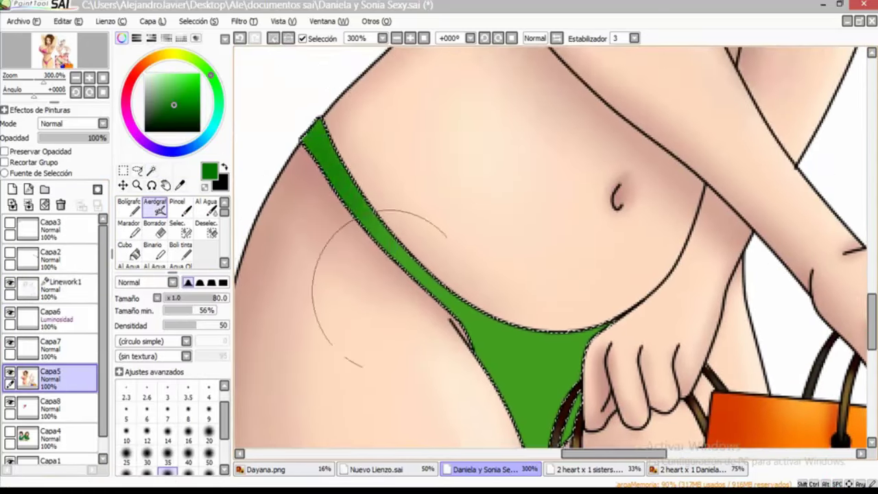
Shade the green bikini bottom's strap and lower part with darker greens using the Airbrush at size 35, density 50
scroll(549, 314, "down", 3)
key("bracketleft")
key("bracketleft")
key("bracketleft")
key("bracketleft")
key("bracketleft")
scroll(510, 236, "up", 2)
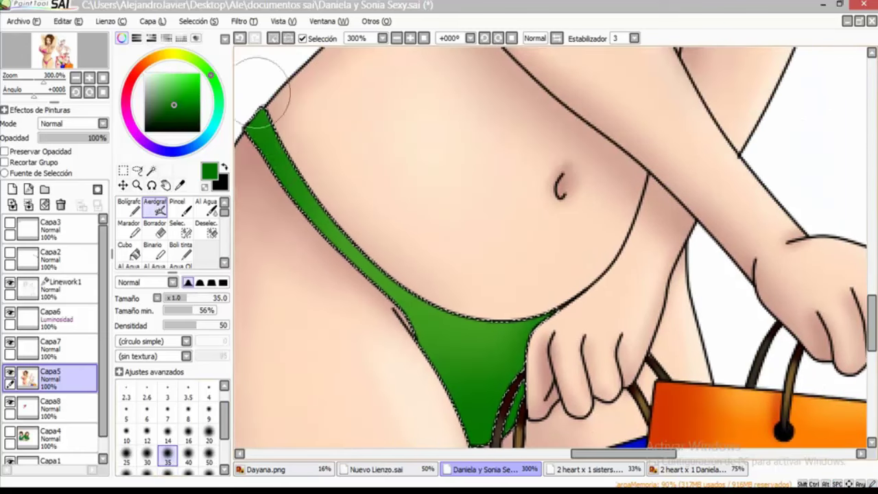
scroll(408, 339, "down", 3)
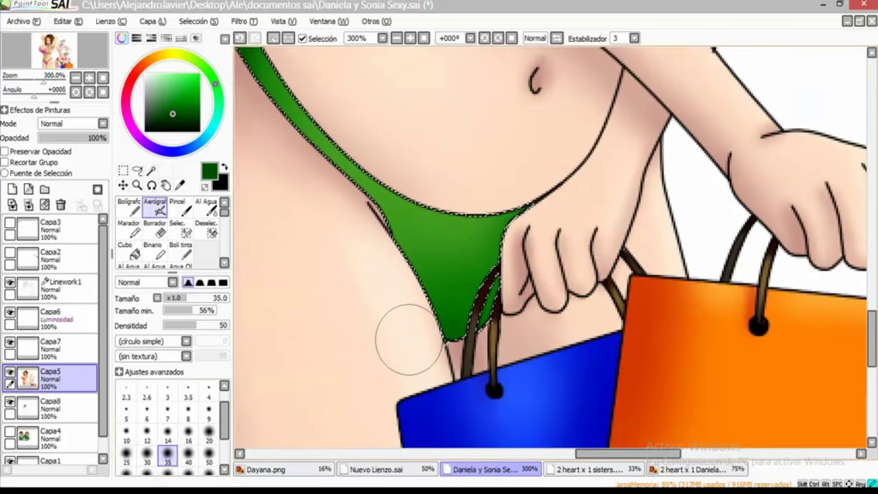
key("minus")
key("minus")
key("minus")
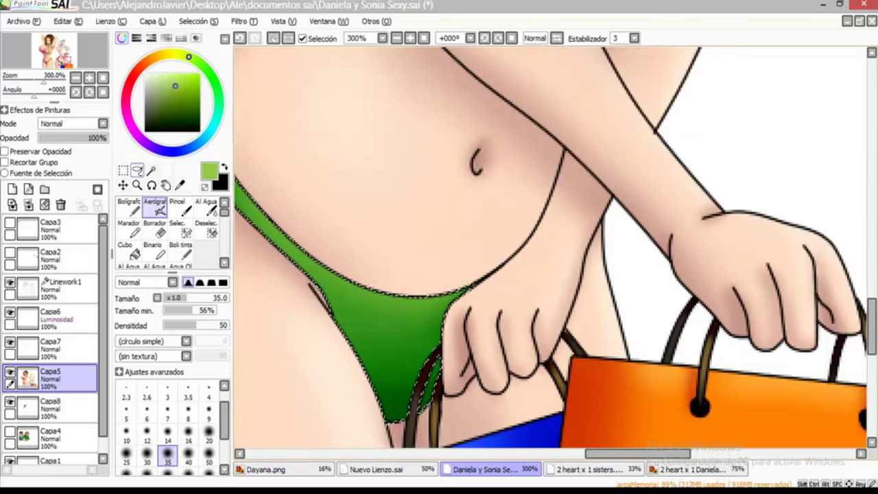